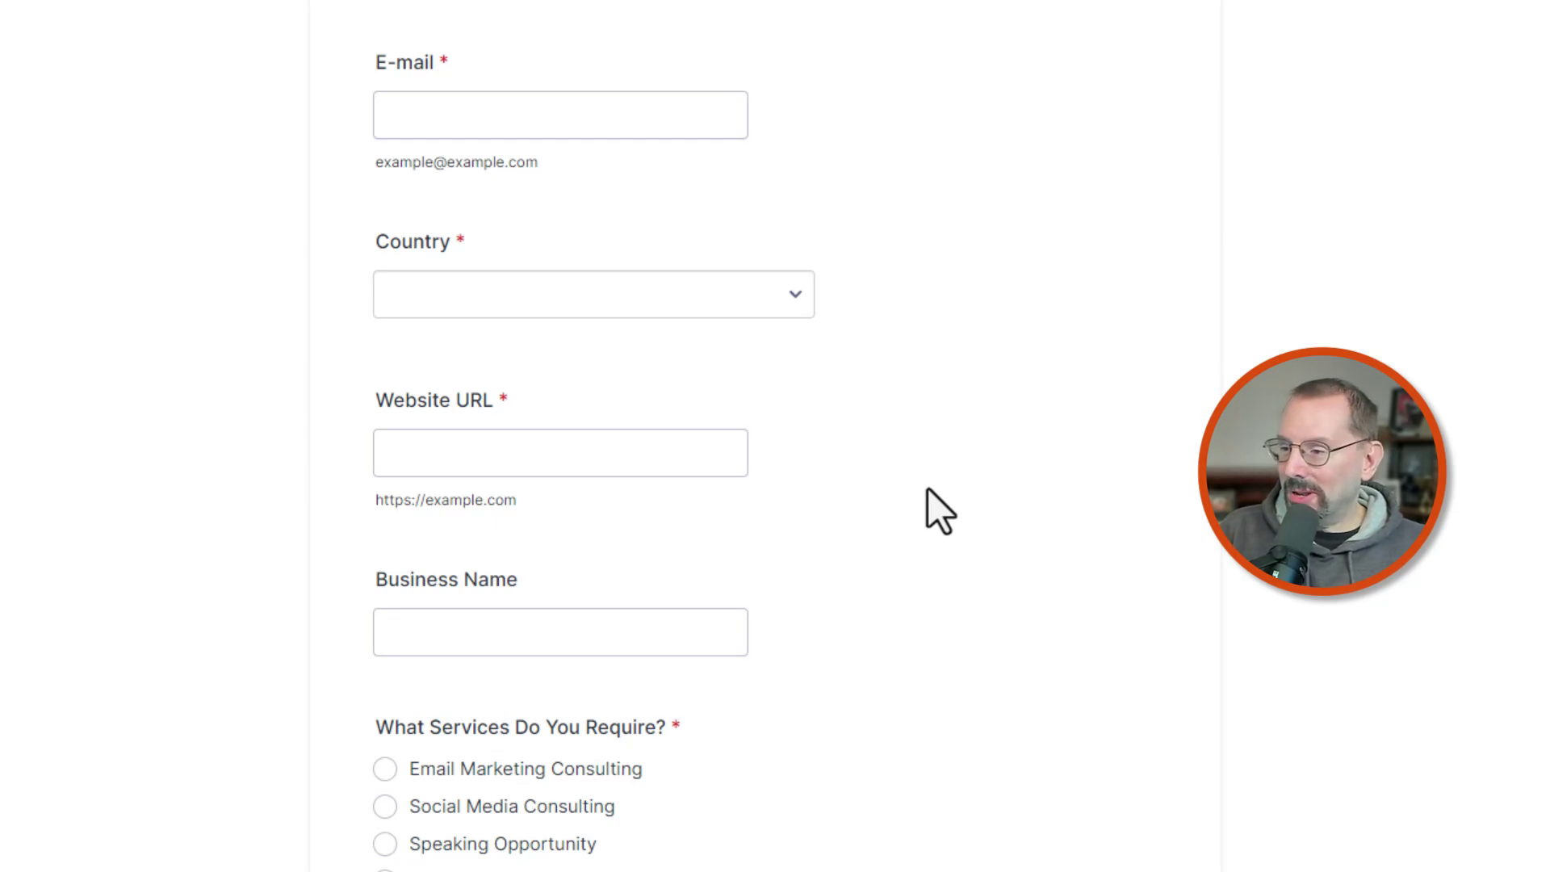
Review the fields of the website's contact form from the name fields to the submit button
{"action": "scroll", "coordinate": [926, 488], "scroll_direction": "down", "scroll_amount": 3}
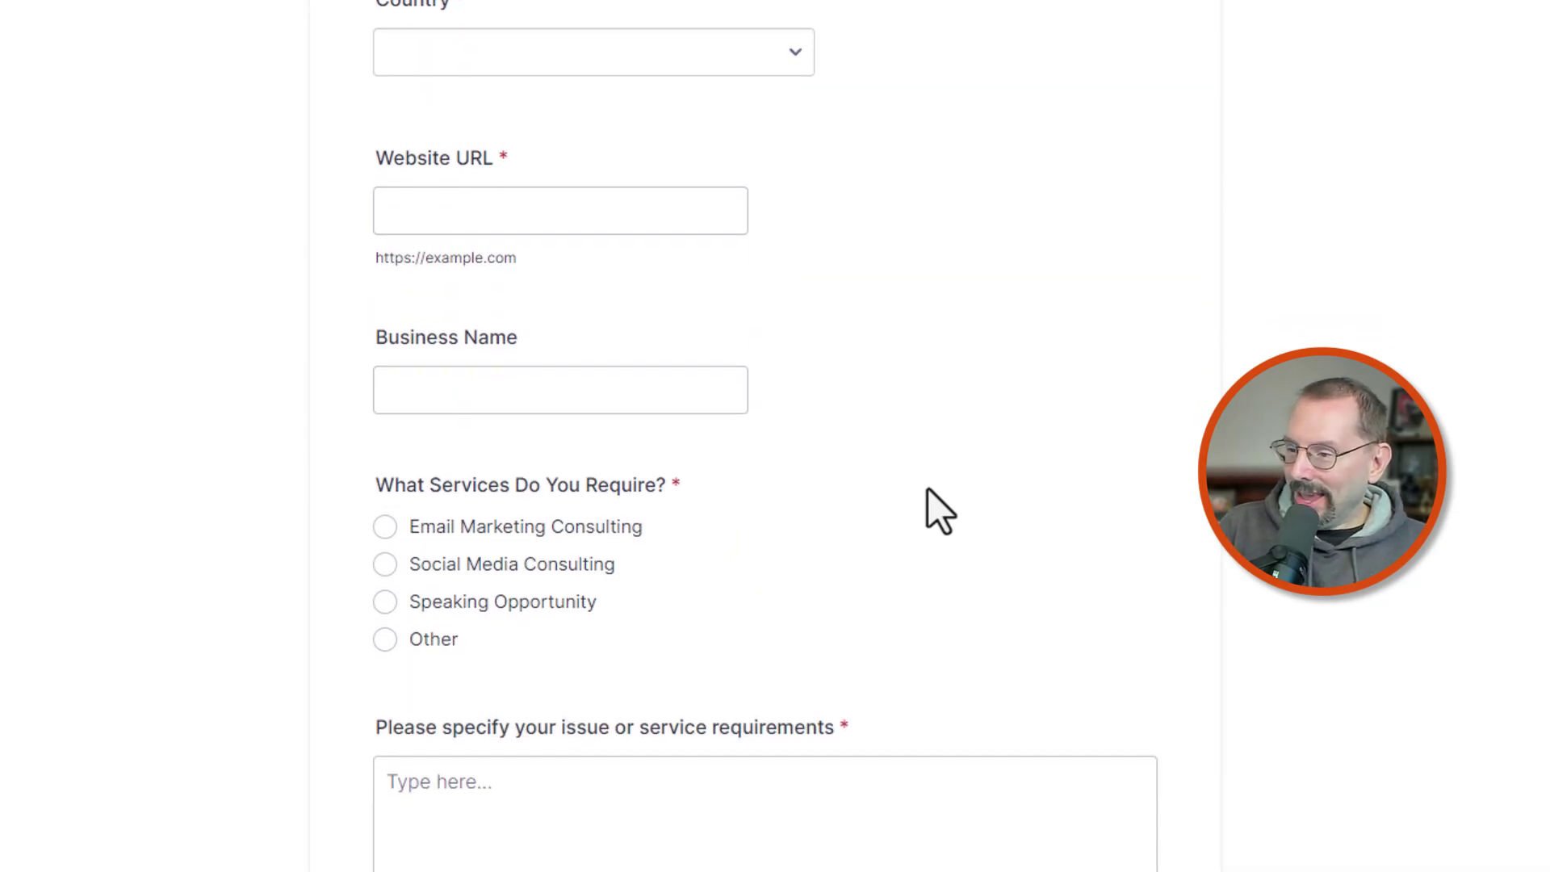
{"action": "scroll", "coordinate": [928, 488], "scroll_direction": "down", "scroll_amount": 2}
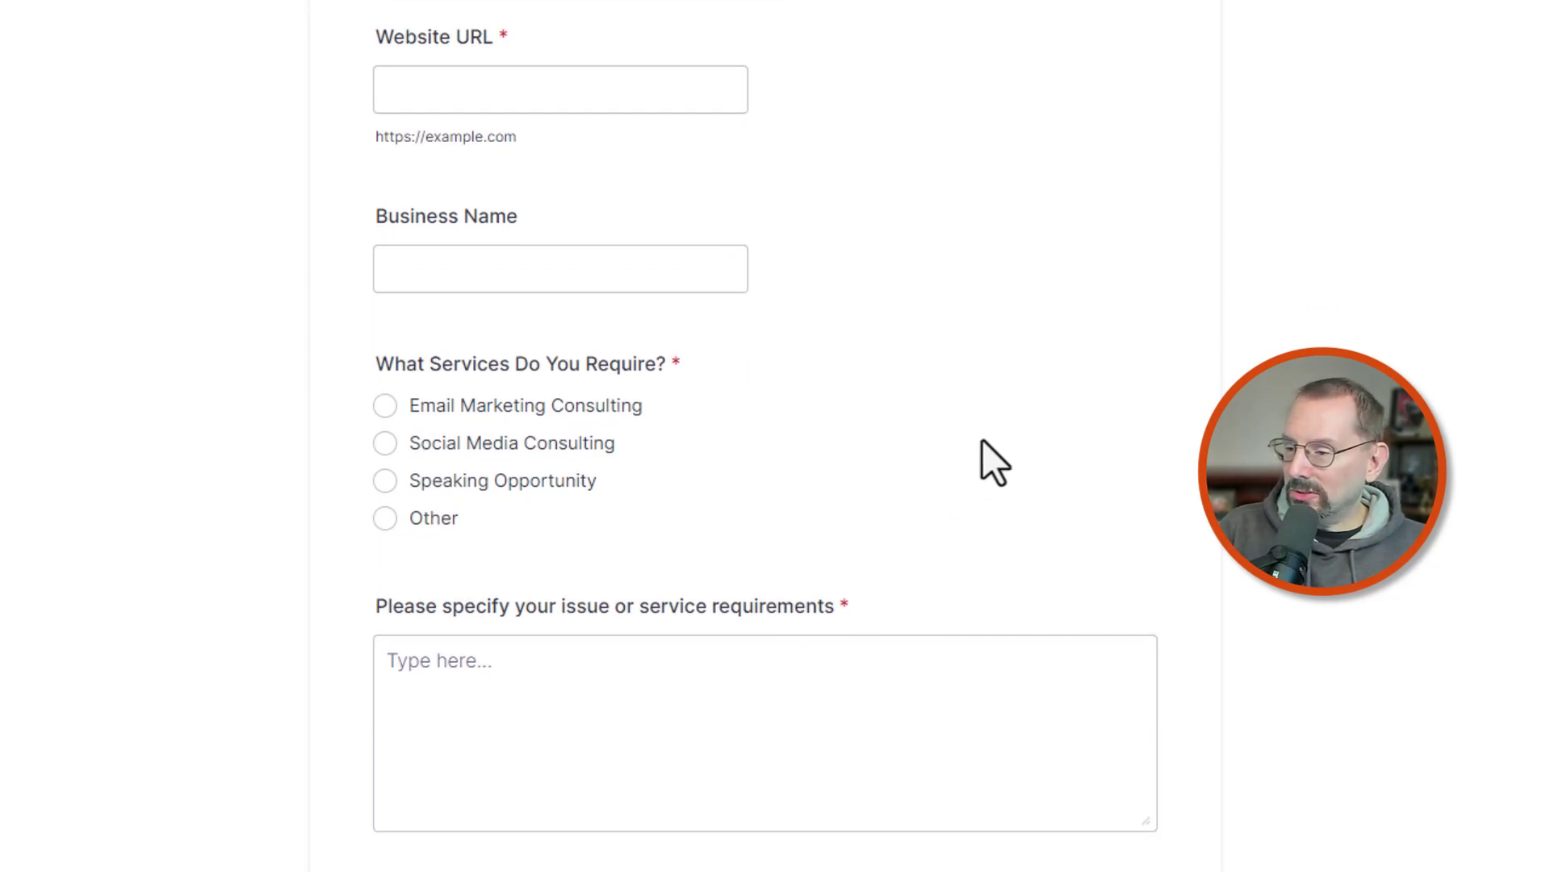
{"action": "scroll", "coordinate": [1037, 444], "scroll_direction": "down", "scroll_amount": 3}
{"action": "left_click", "coordinate": [1128, 502]}
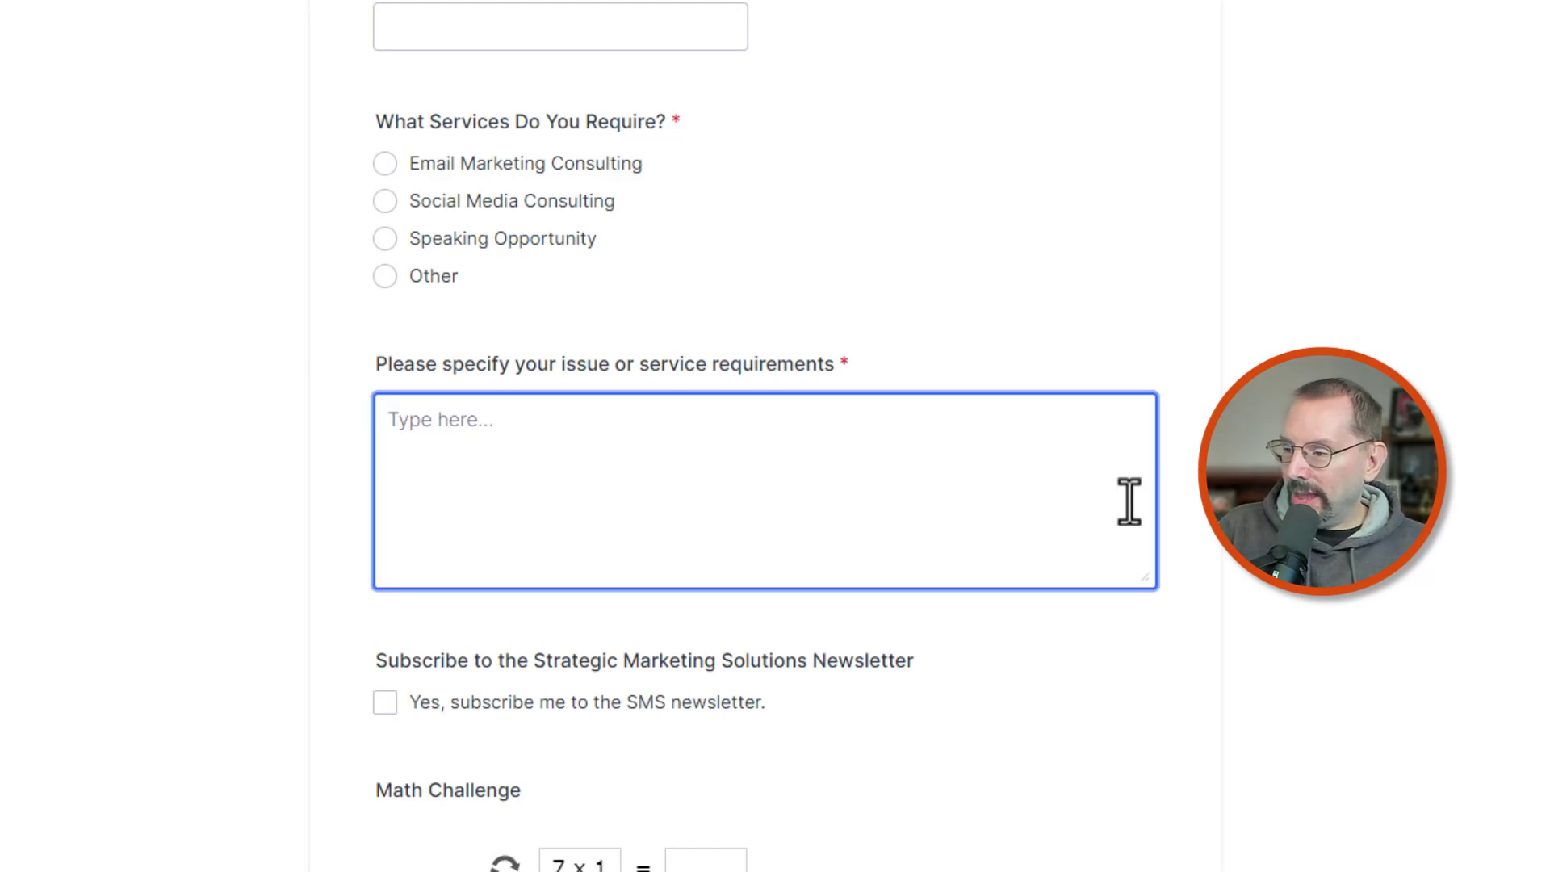
{"action": "scroll", "coordinate": [1128, 501], "scroll_direction": "down", "scroll_amount": 3}
{"action": "left_click", "coordinate": [1082, 490]}
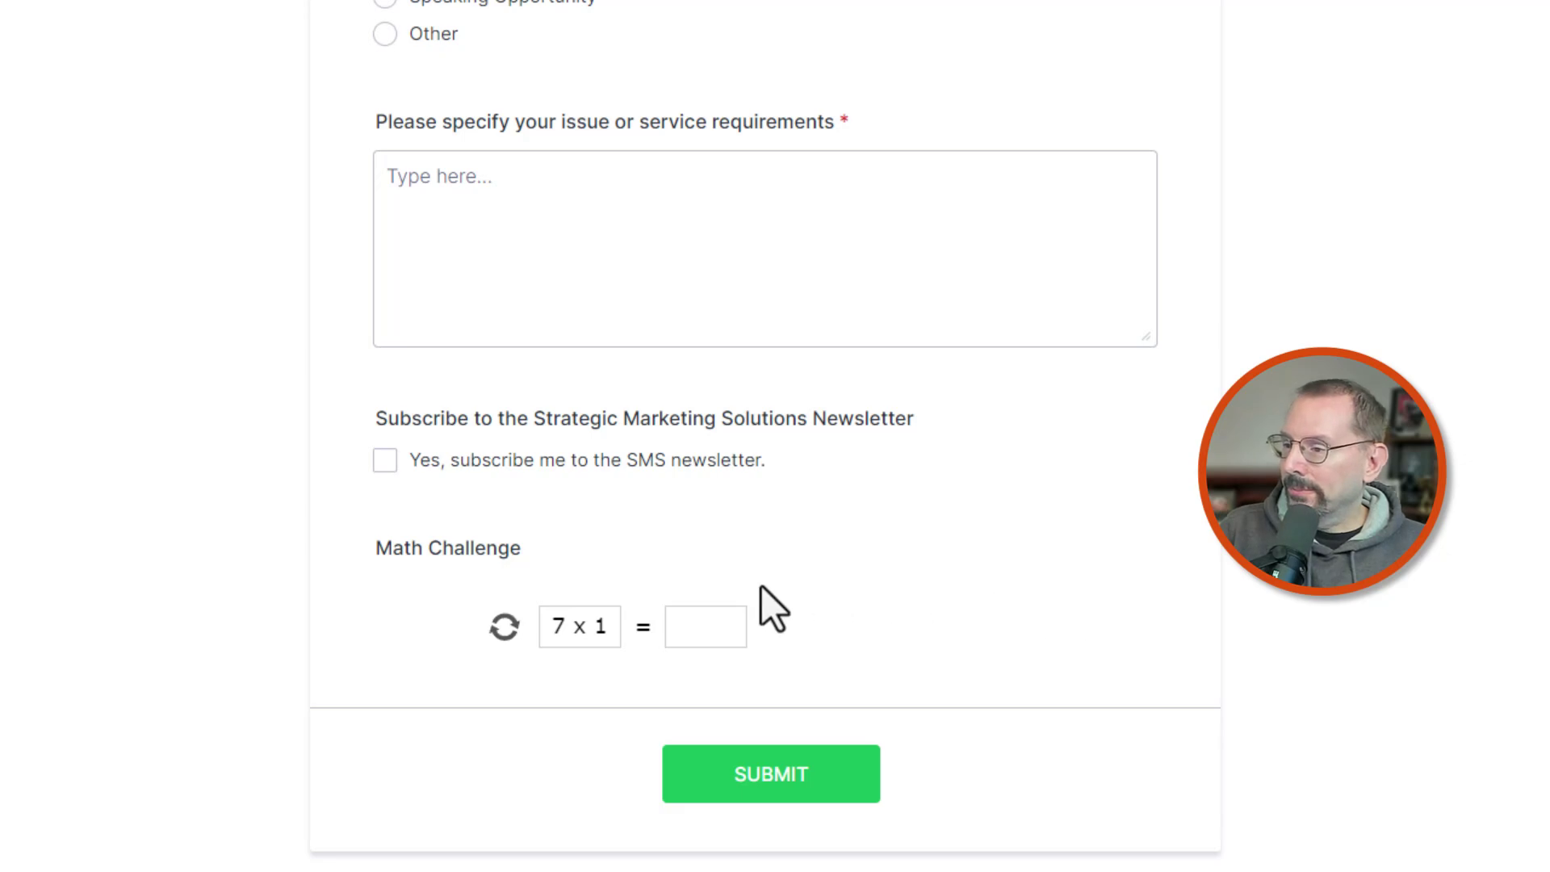
{"action": "scroll", "coordinate": [759, 578], "scroll_direction": "up", "scroll_amount": 5}
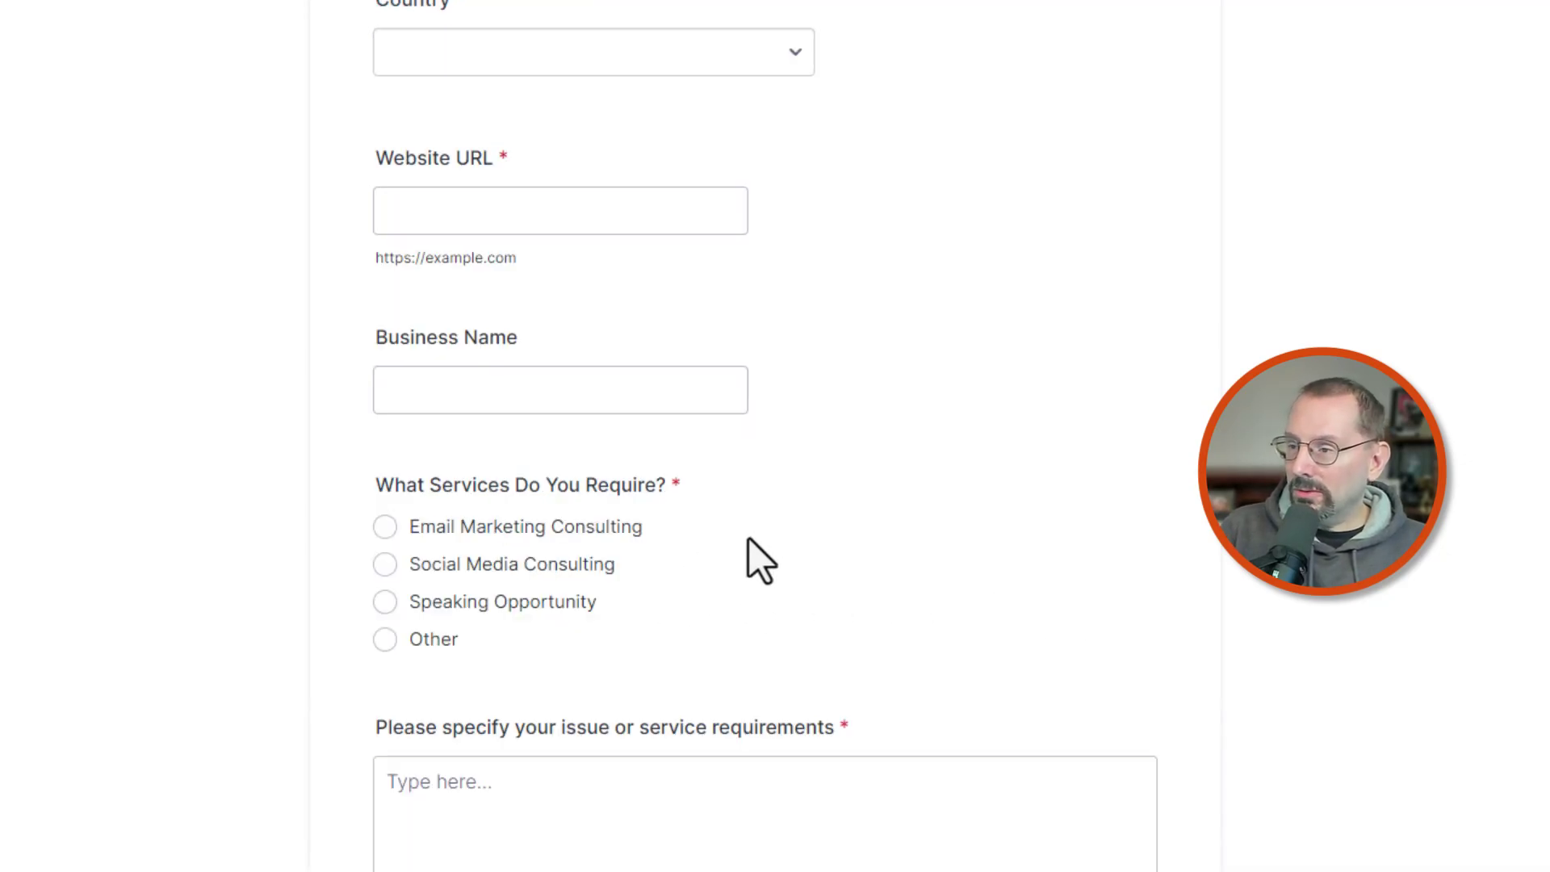
{"action": "scroll", "coordinate": [749, 540], "scroll_direction": "up", "scroll_amount": 7}
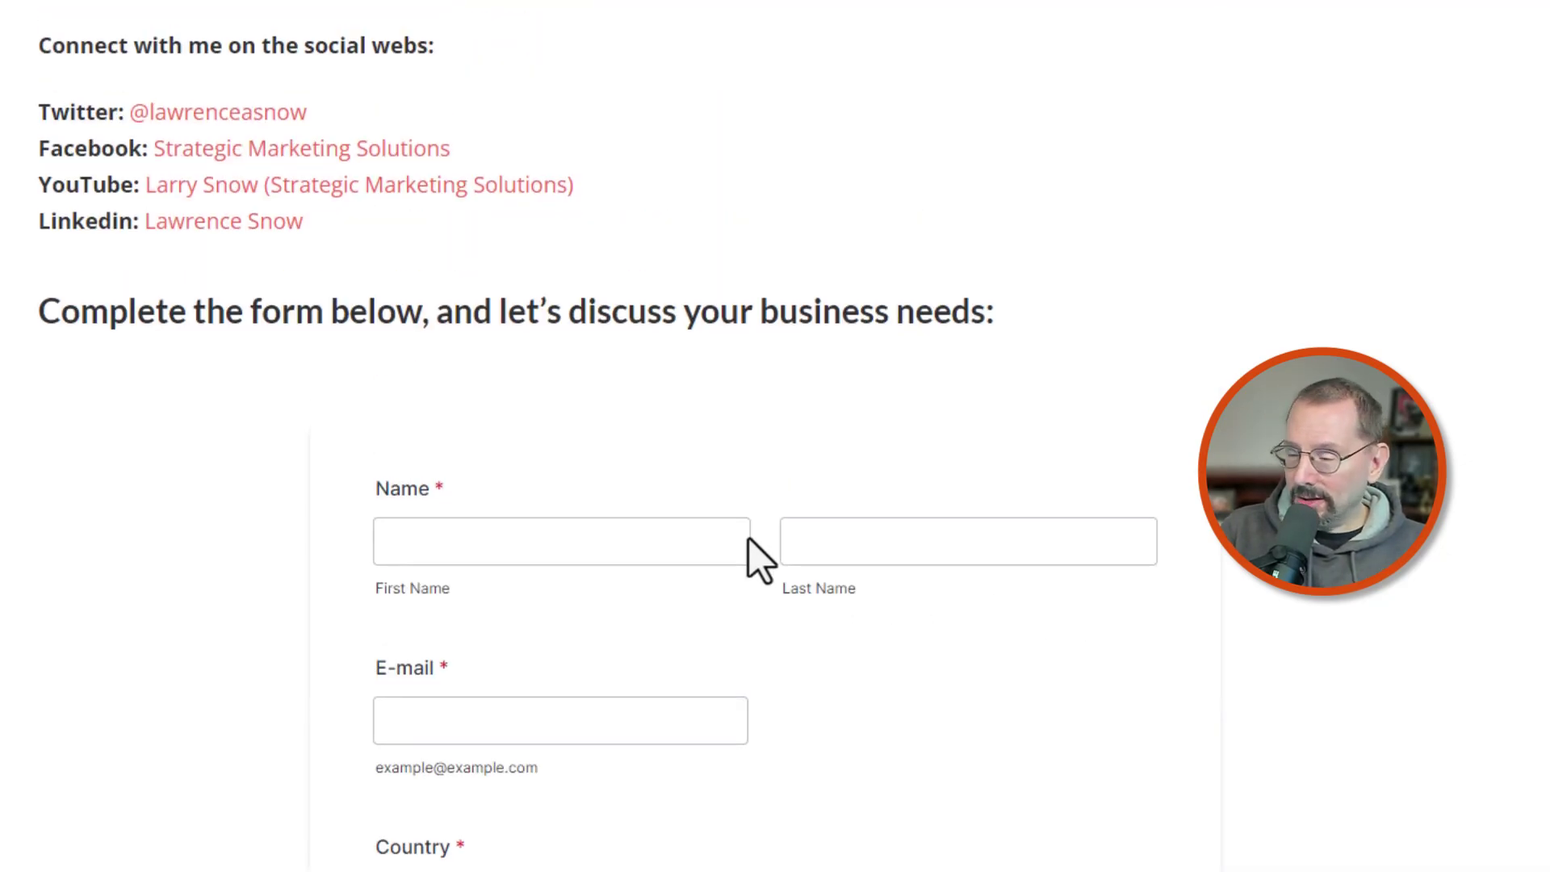
{"action": "scroll", "coordinate": [748, 537], "scroll_direction": "down", "scroll_amount": 6}
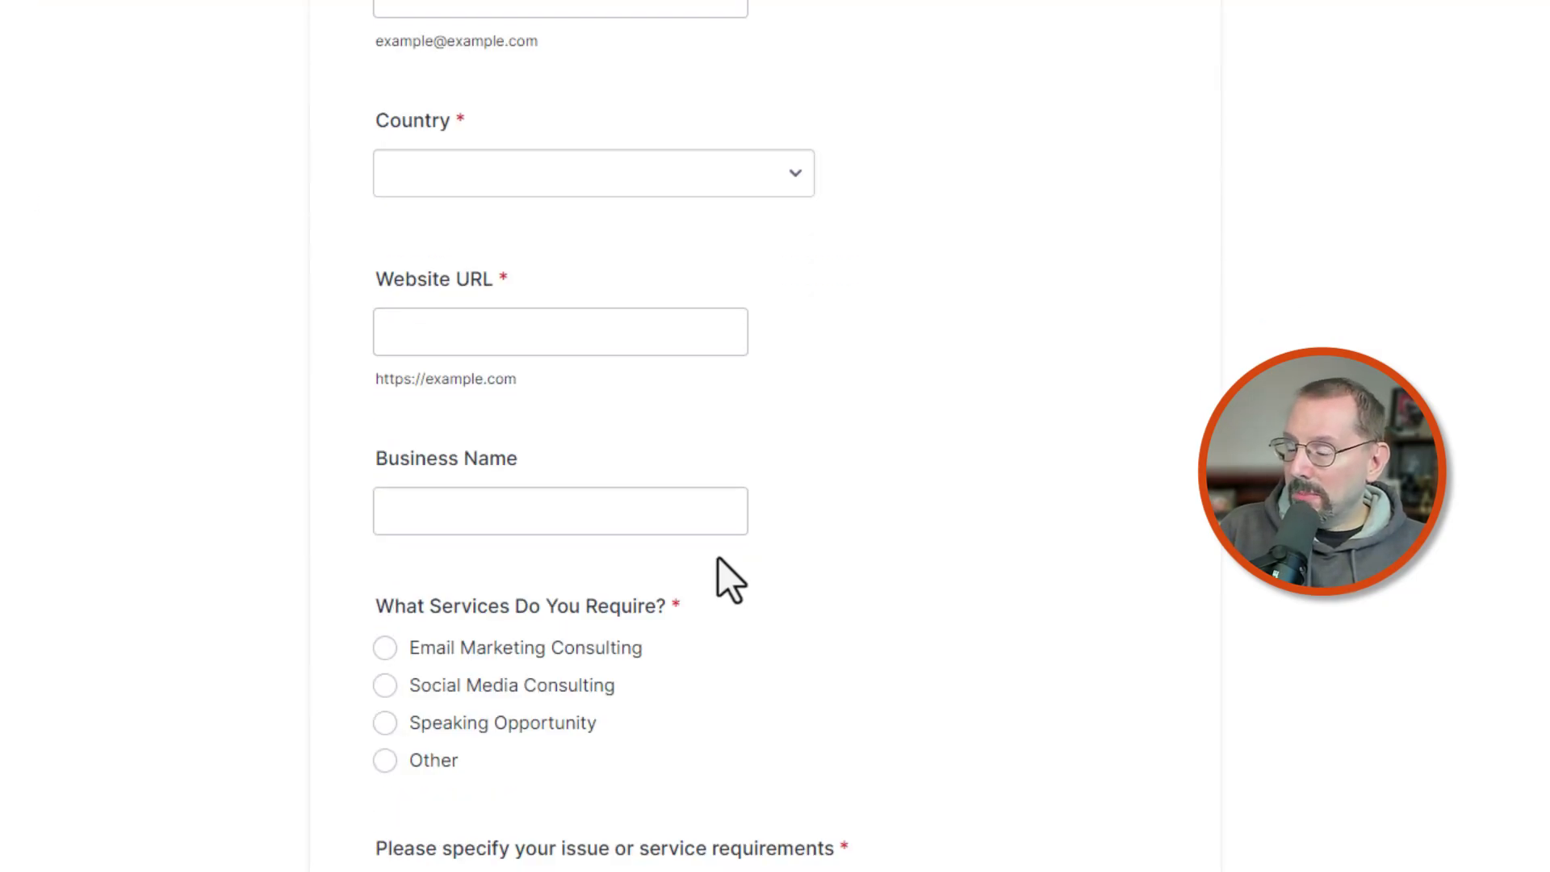
{"action": "scroll", "coordinate": [722, 557], "scroll_direction": "down", "scroll_amount": 1}
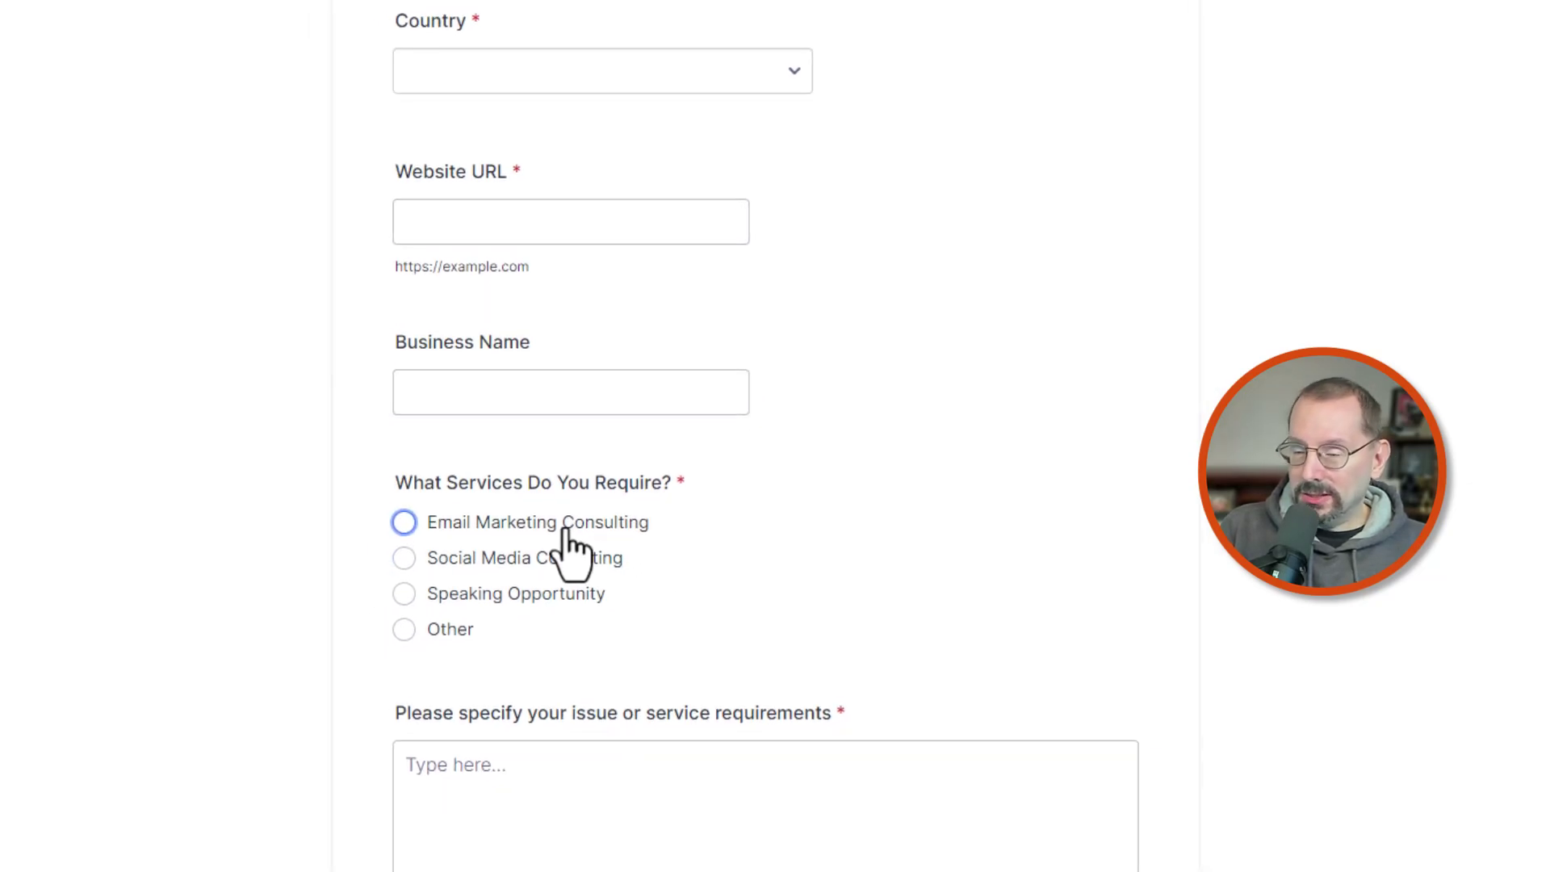
Compare the follow-up questions for the Email Marketing Consulting, Speaking Opportunity and Social Media Consulting options in the contact form
{"action": "left_click", "coordinate": [565, 537]}
{"action": "scroll", "coordinate": [968, 565], "scroll_direction": "down", "scroll_amount": 1}
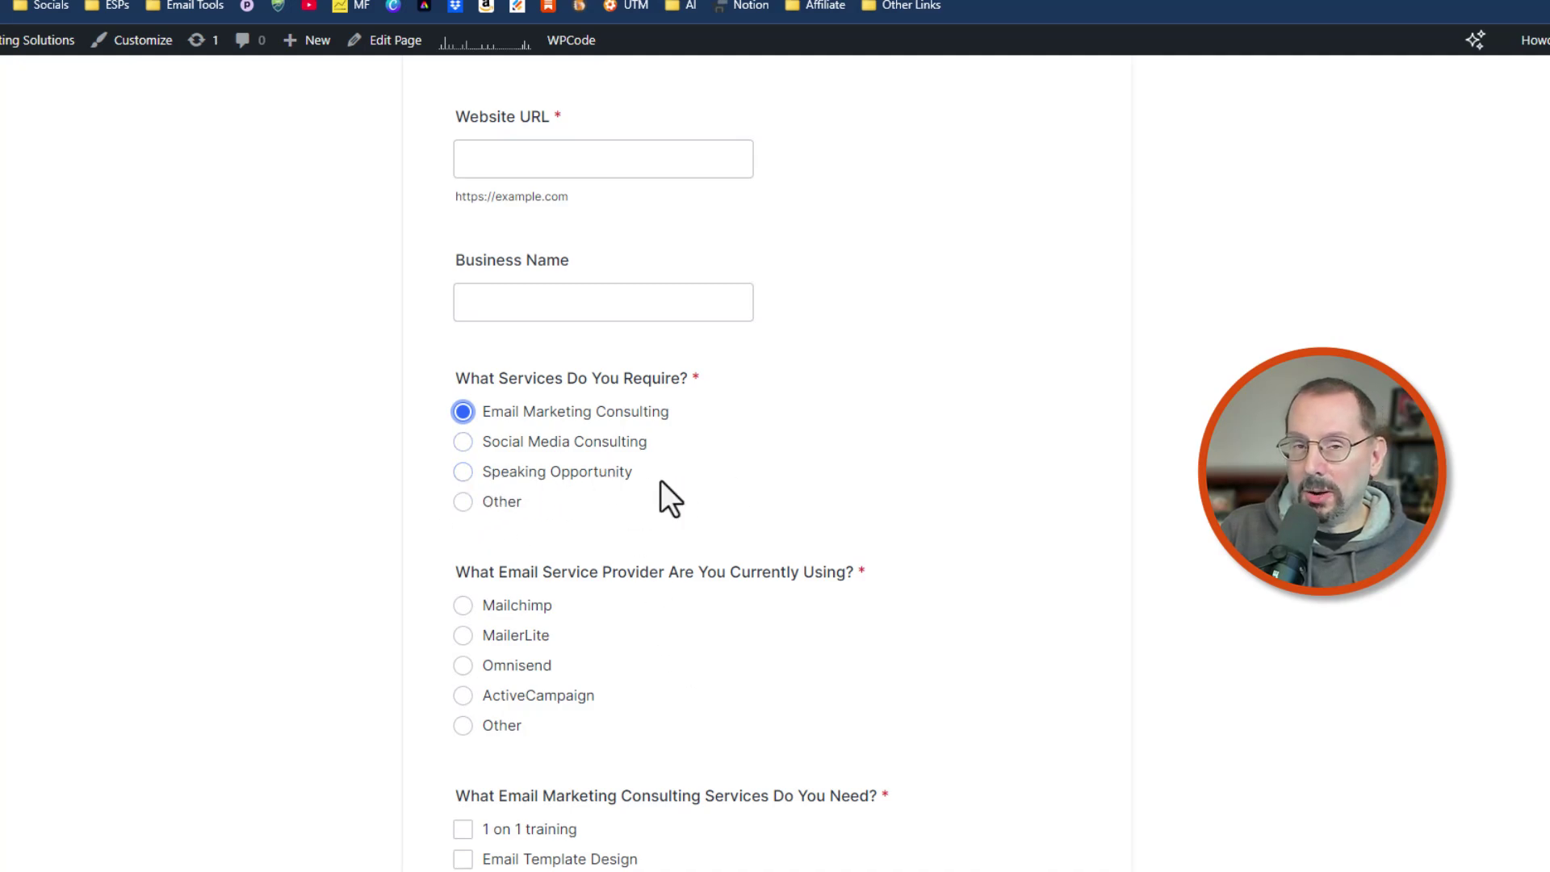
{"action": "left_click", "coordinate": [598, 478]}
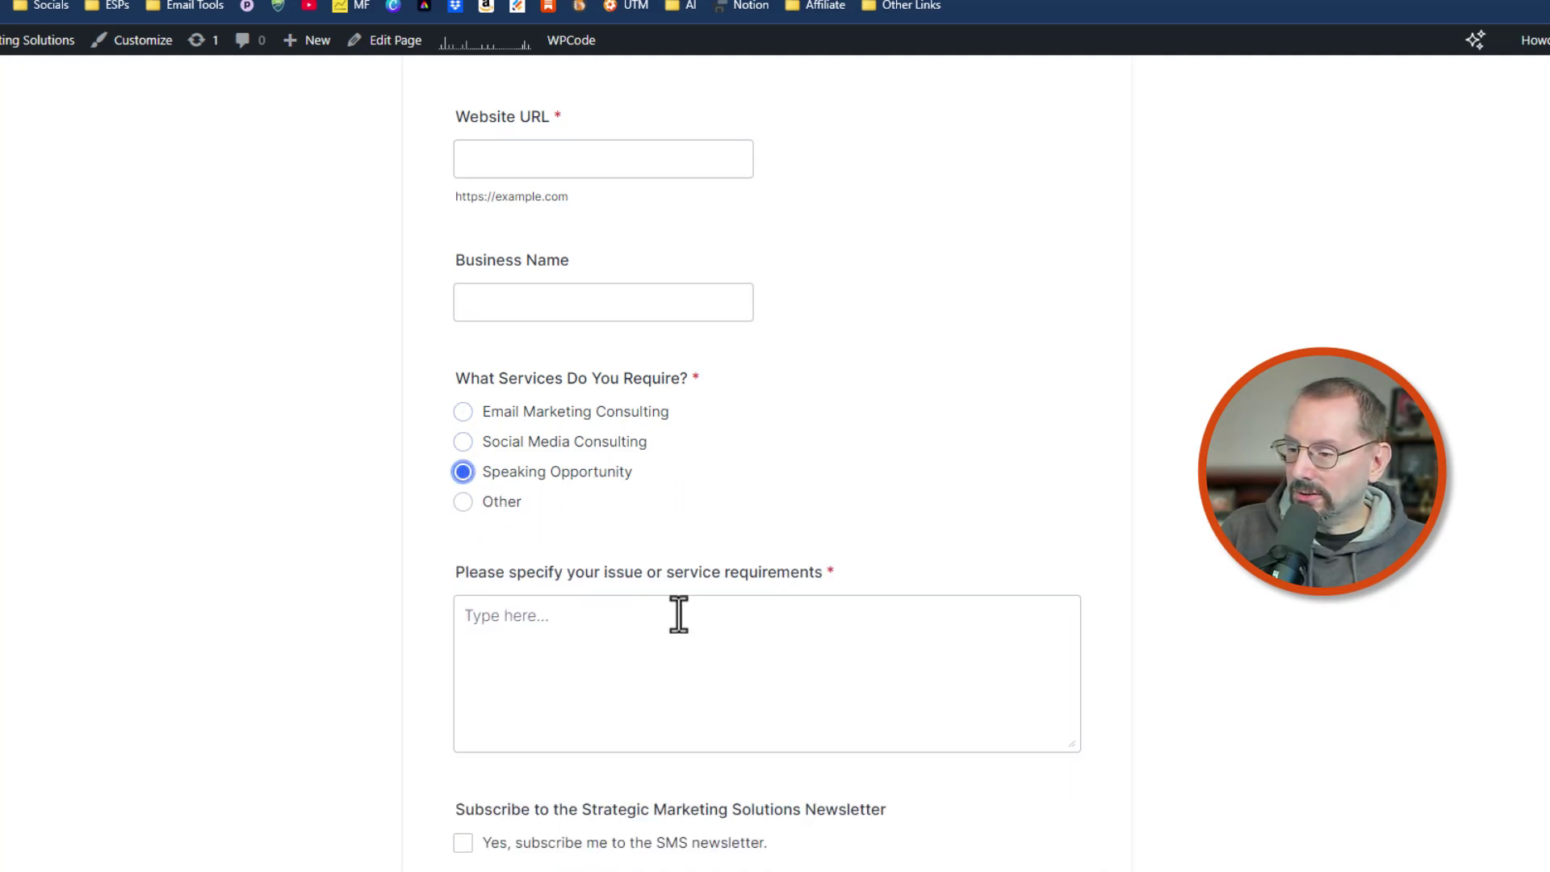
{"action": "left_click", "coordinate": [549, 444]}
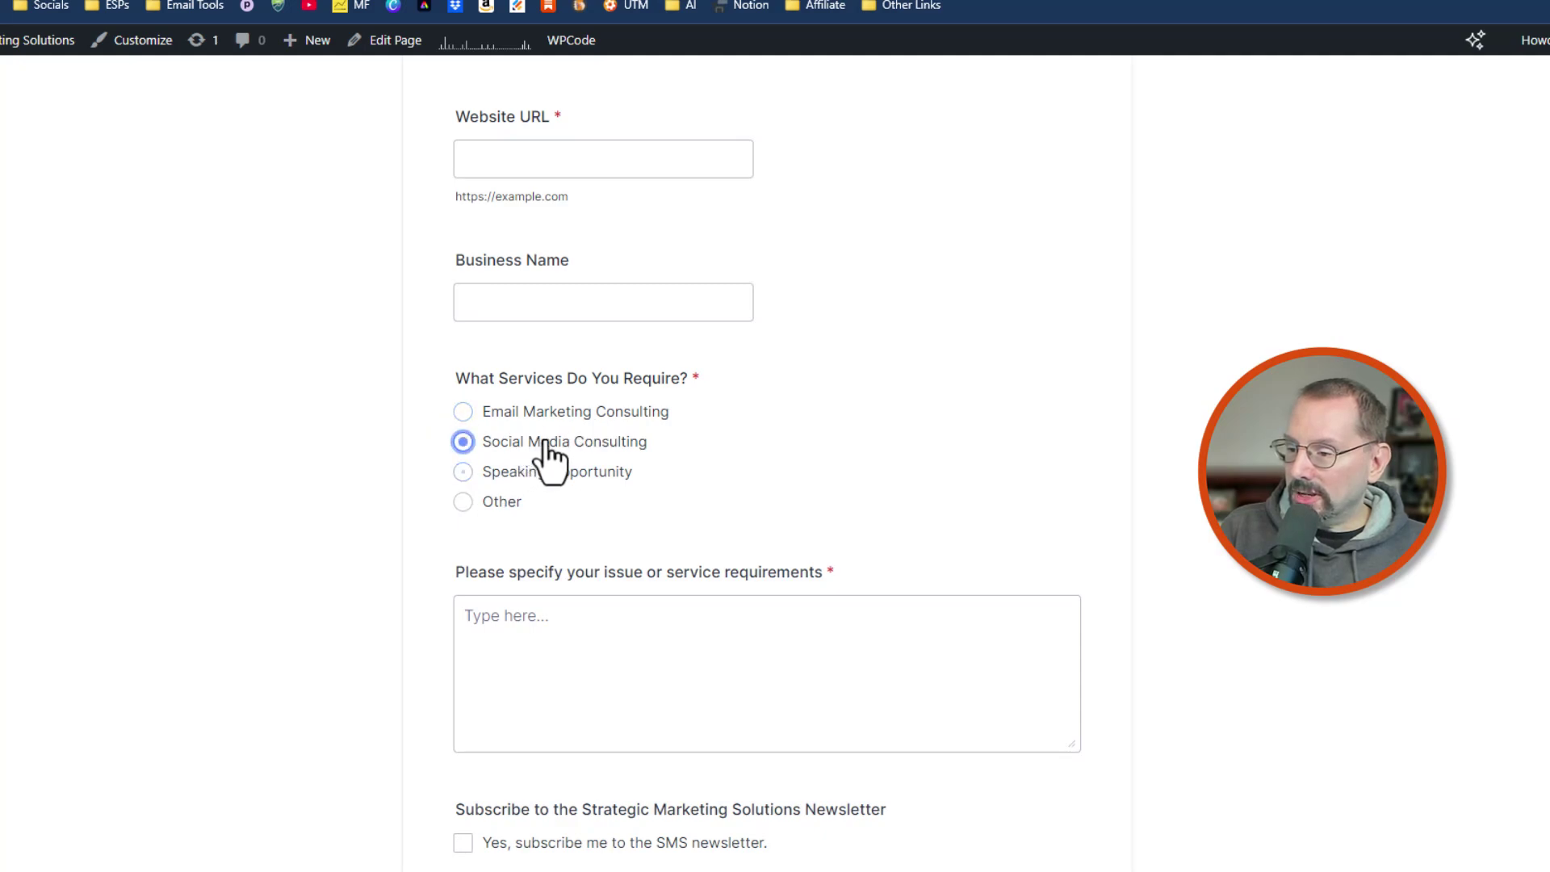
{"action": "left_click", "coordinate": [632, 418]}
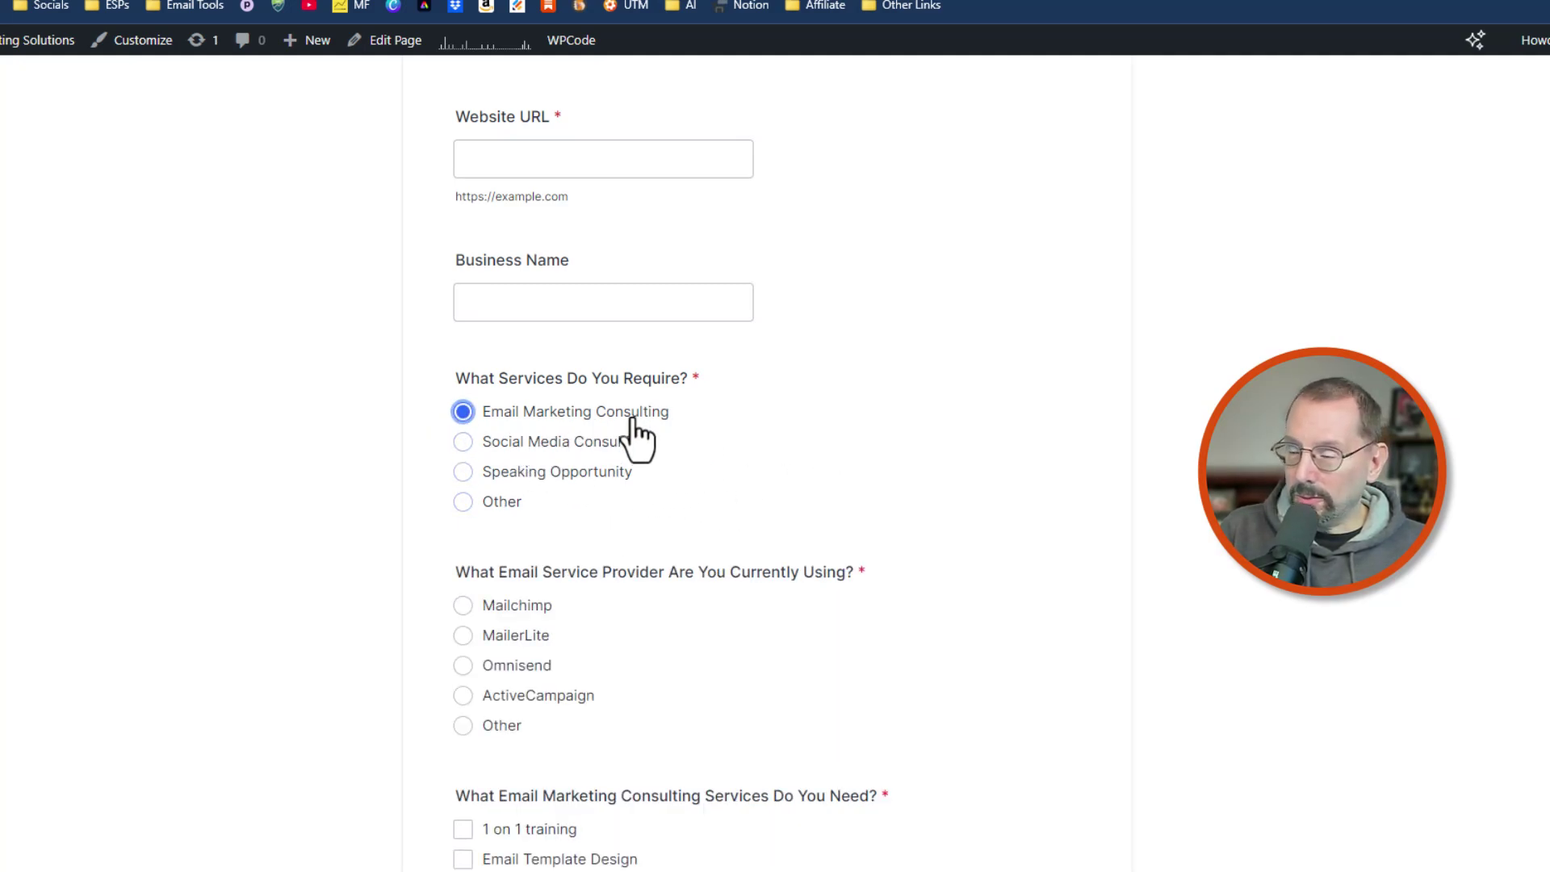
{"action": "scroll", "coordinate": [631, 318], "scroll_direction": "down", "scroll_amount": 10}
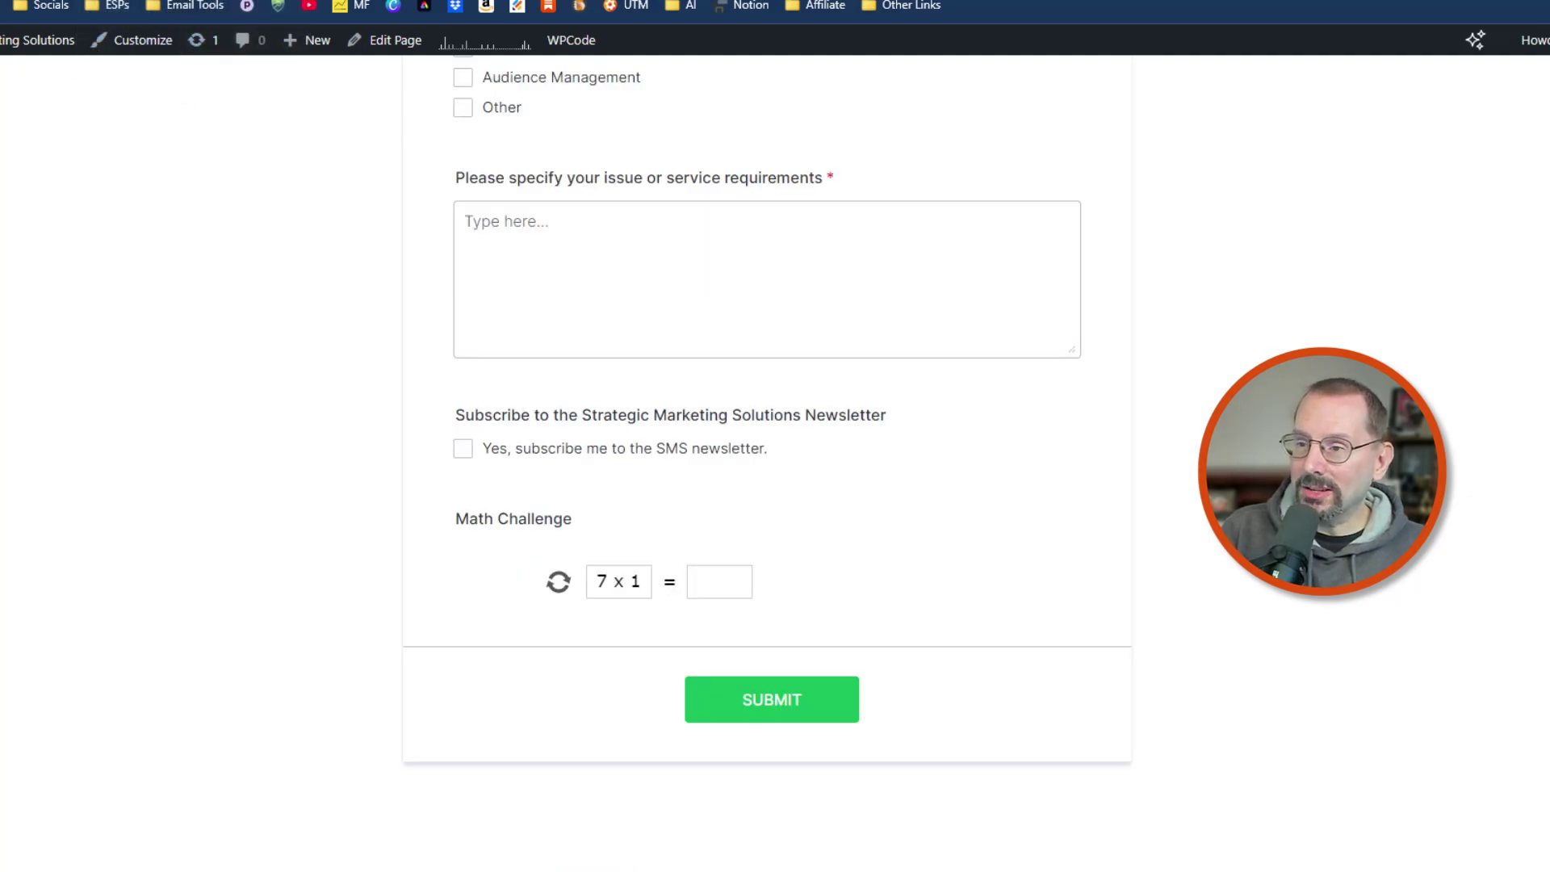
Switch to the SMS Blog Contact Form in the Jotform builder and examine its services and email marketing questions
{"action": "key", "text": "ctrl+Tab"}
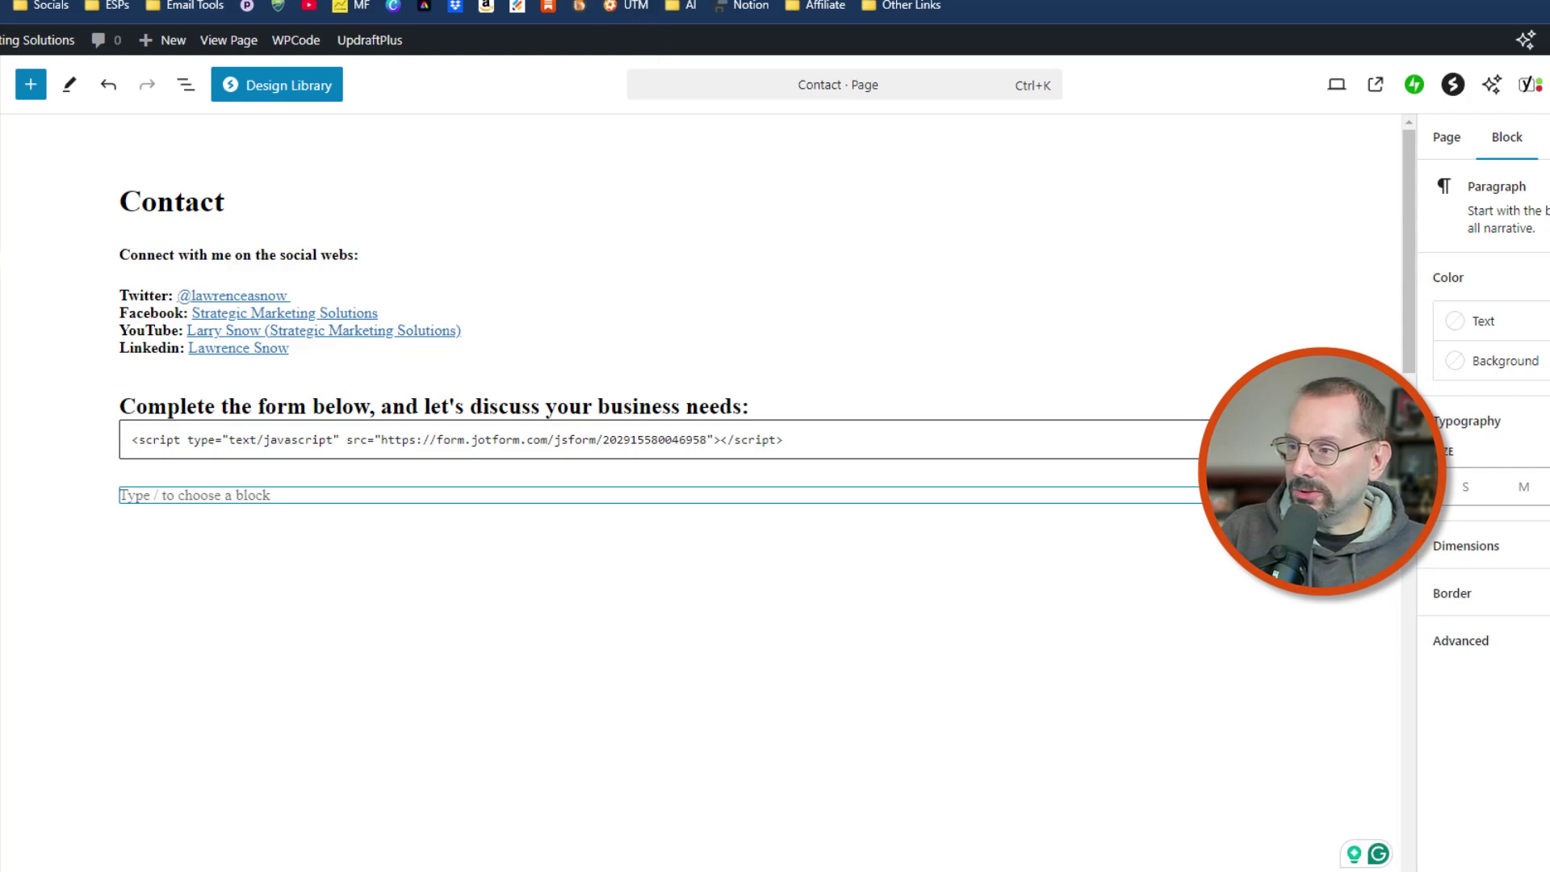
{"action": "left_click", "coordinate": [597, 2]}
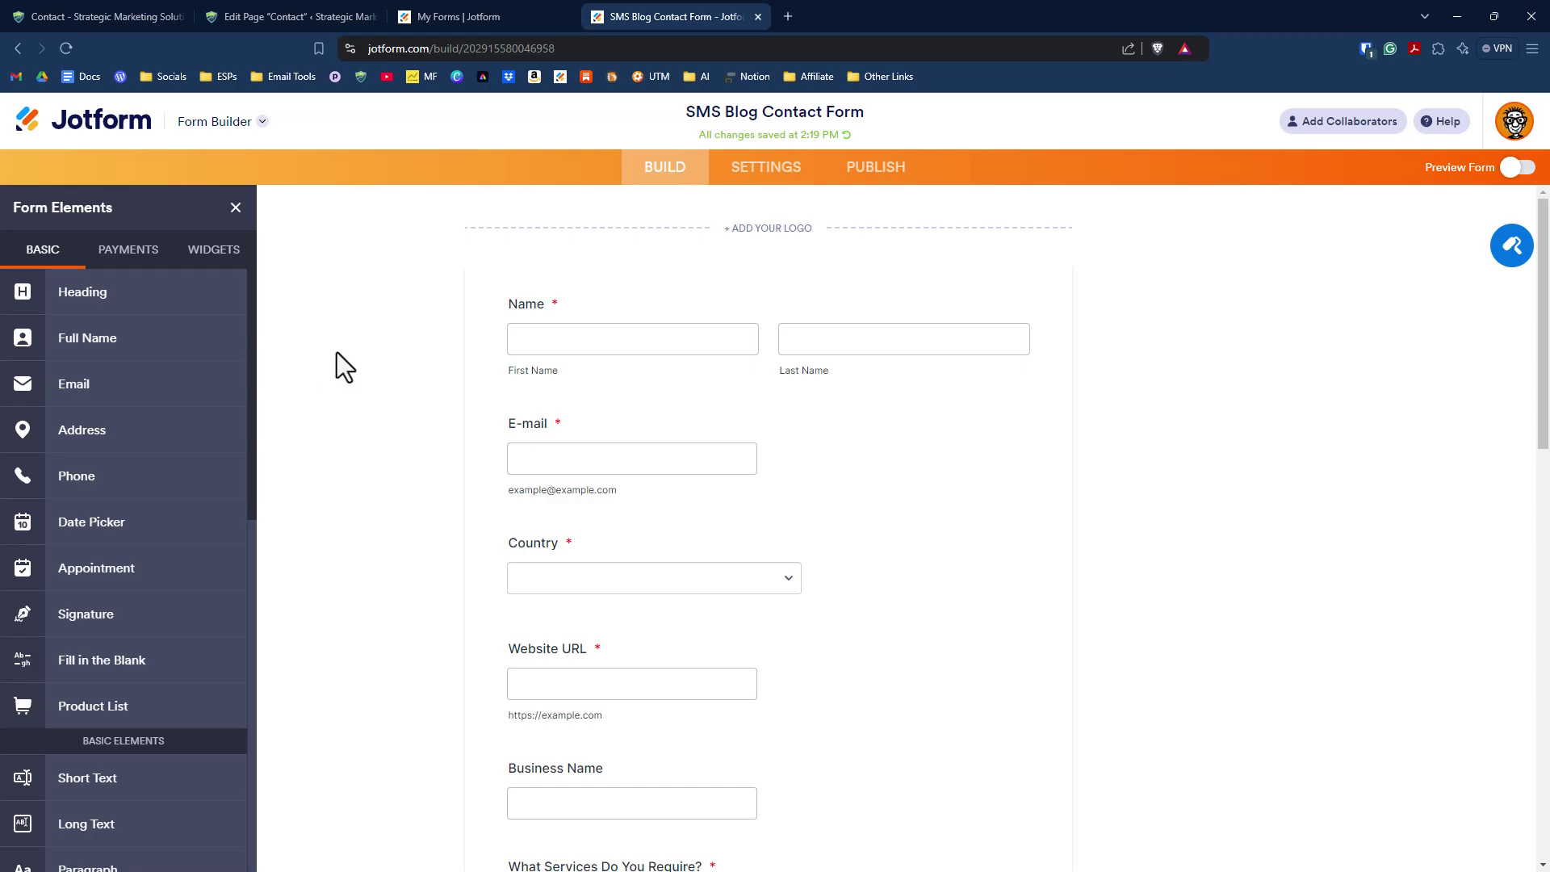
{"action": "scroll", "coordinate": [341, 350], "scroll_direction": "down", "scroll_amount": 6}
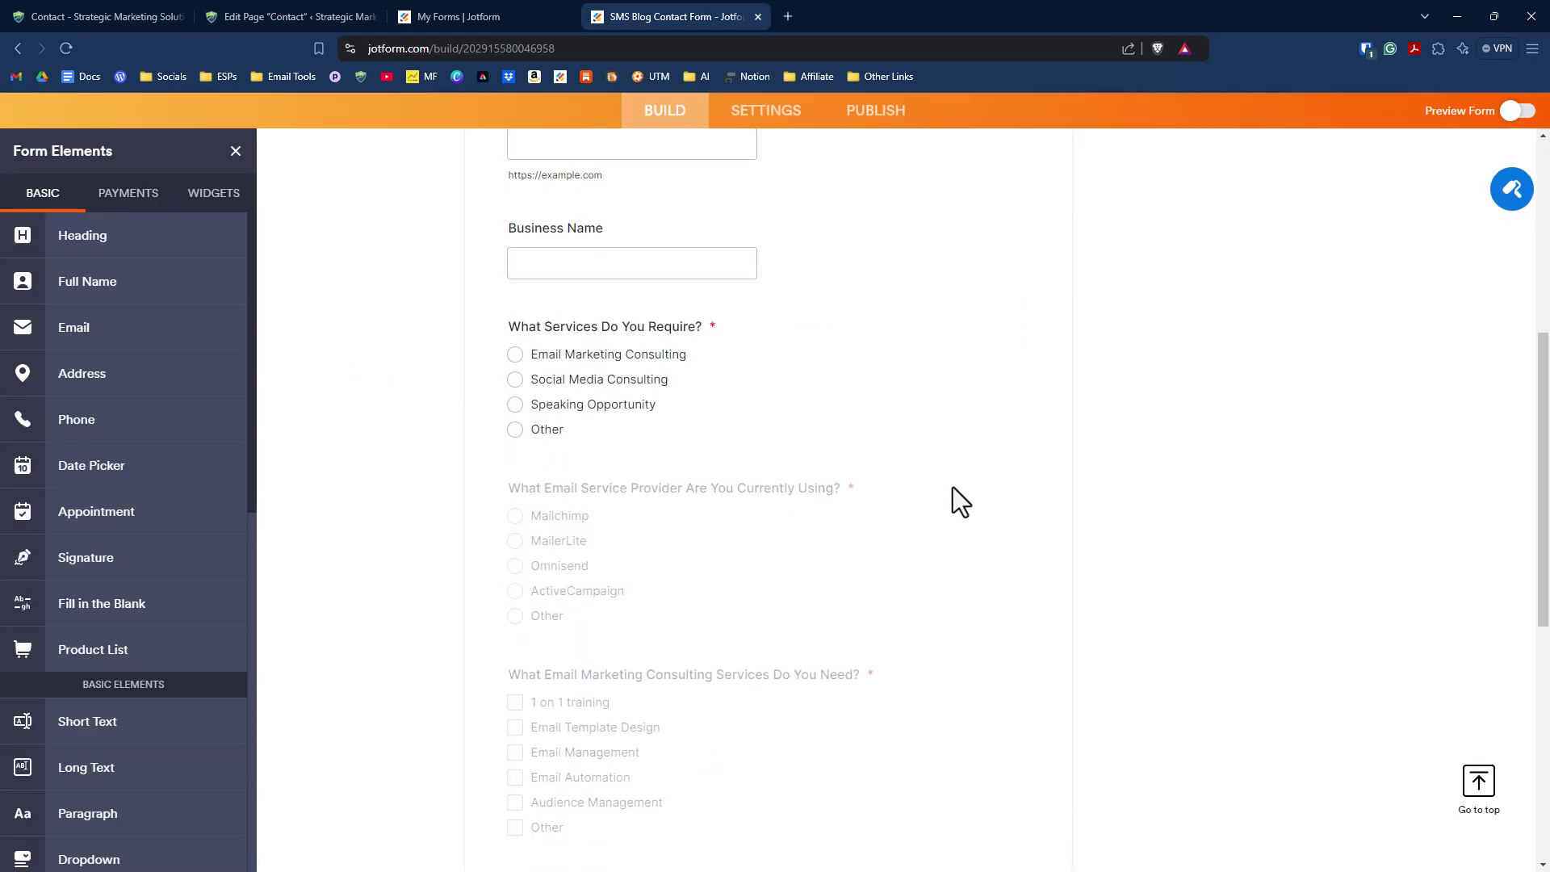
{"action": "scroll", "coordinate": [723, 521], "scroll_direction": "down", "scroll_amount": 1}
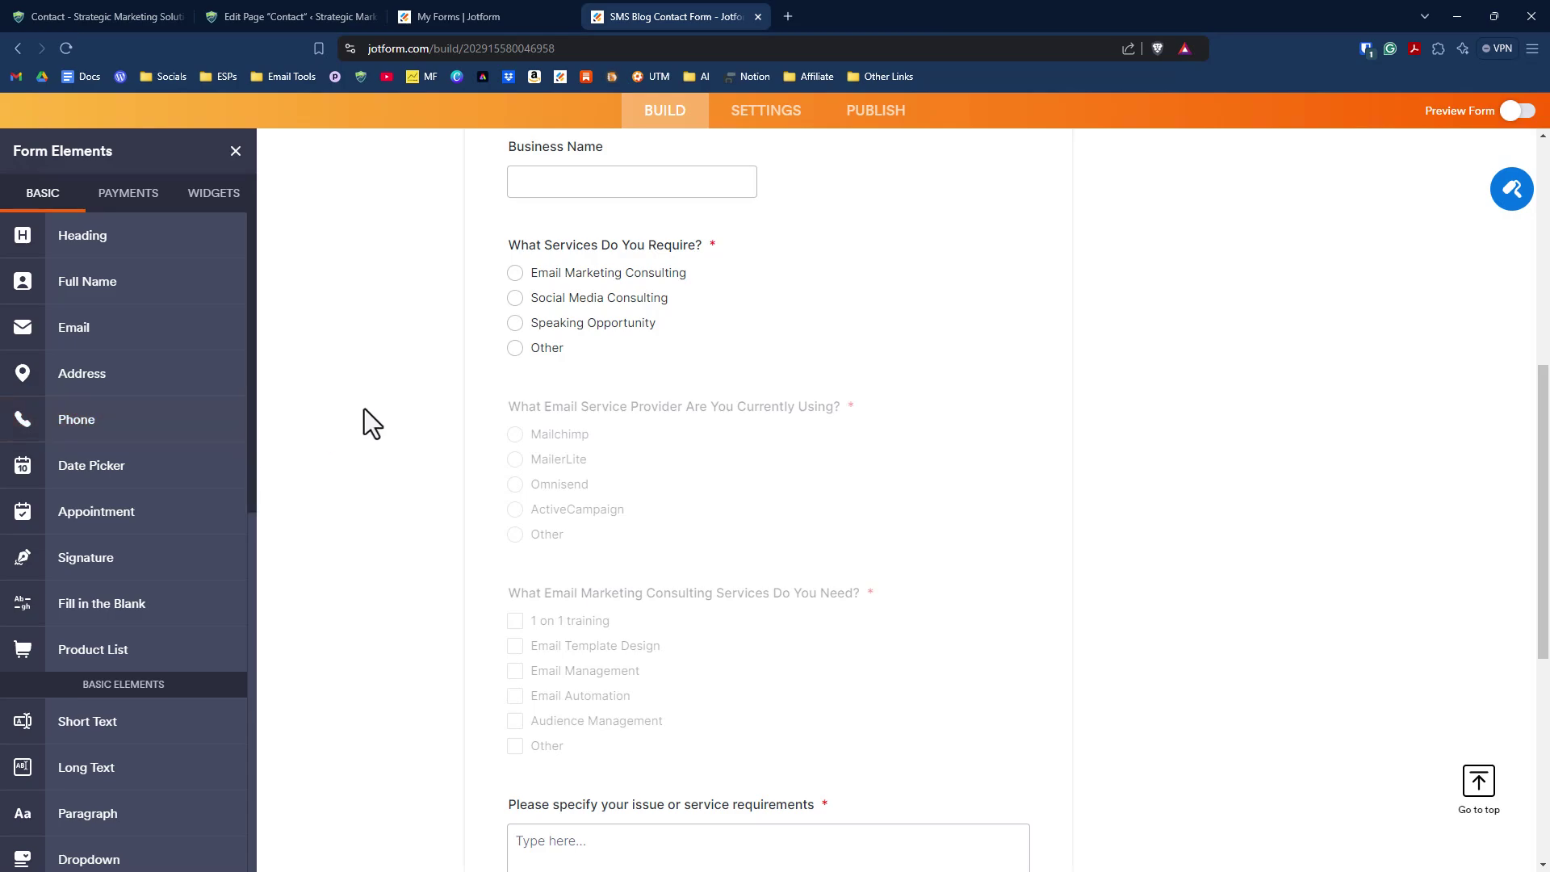
{"action": "scroll", "coordinate": [359, 411], "scroll_direction": "down", "scroll_amount": 1}
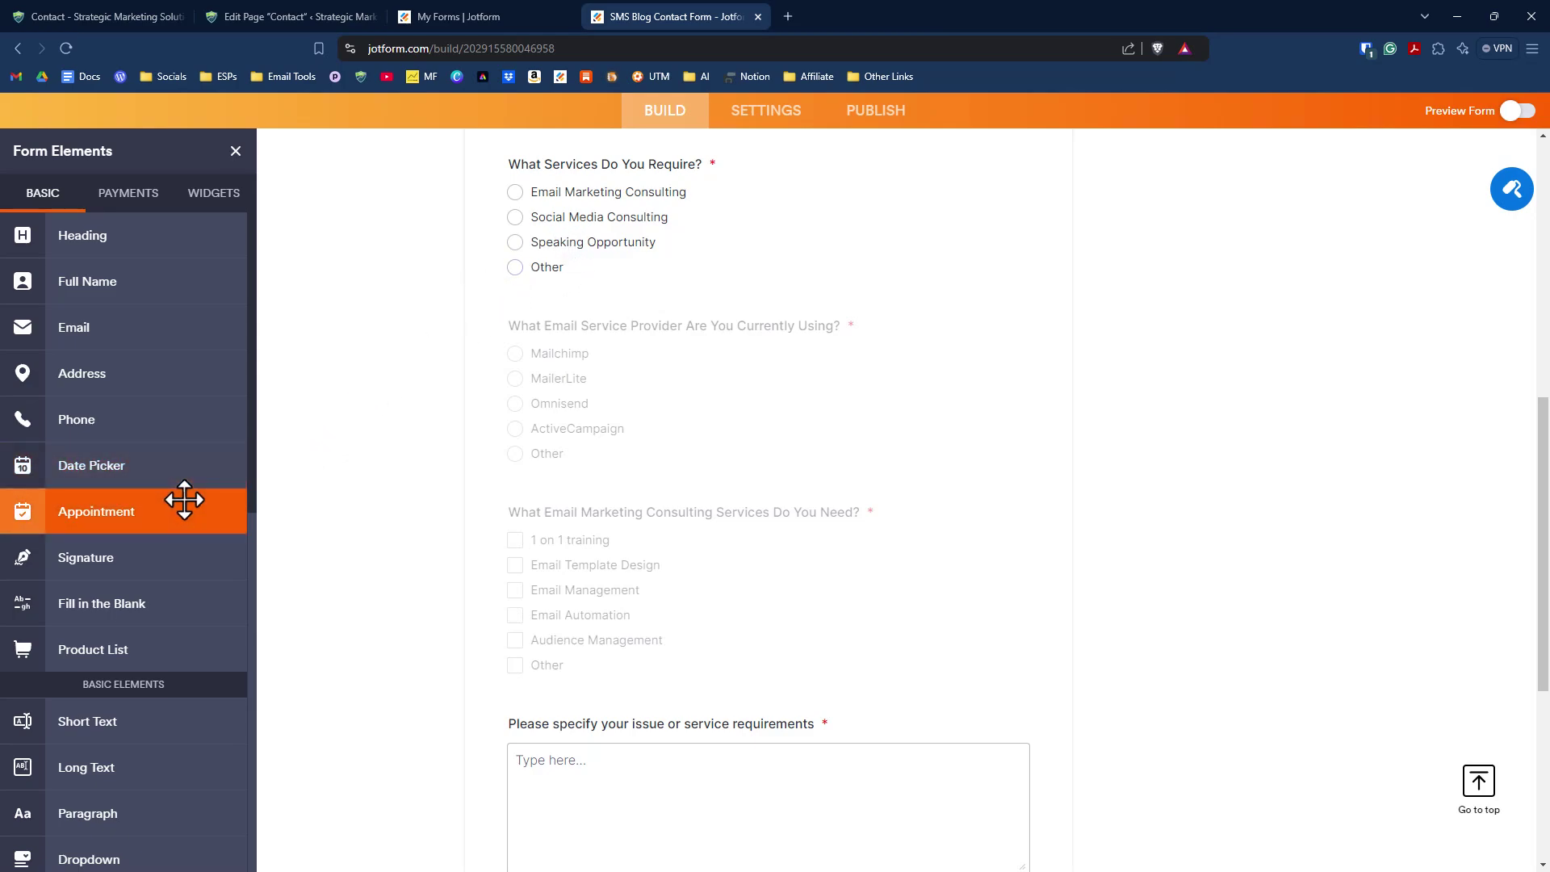
Add two Short Text fields directly below the "What Services Do You Require?" question
{"action": "scroll", "coordinate": [188, 502], "scroll_direction": "down", "scroll_amount": 2}
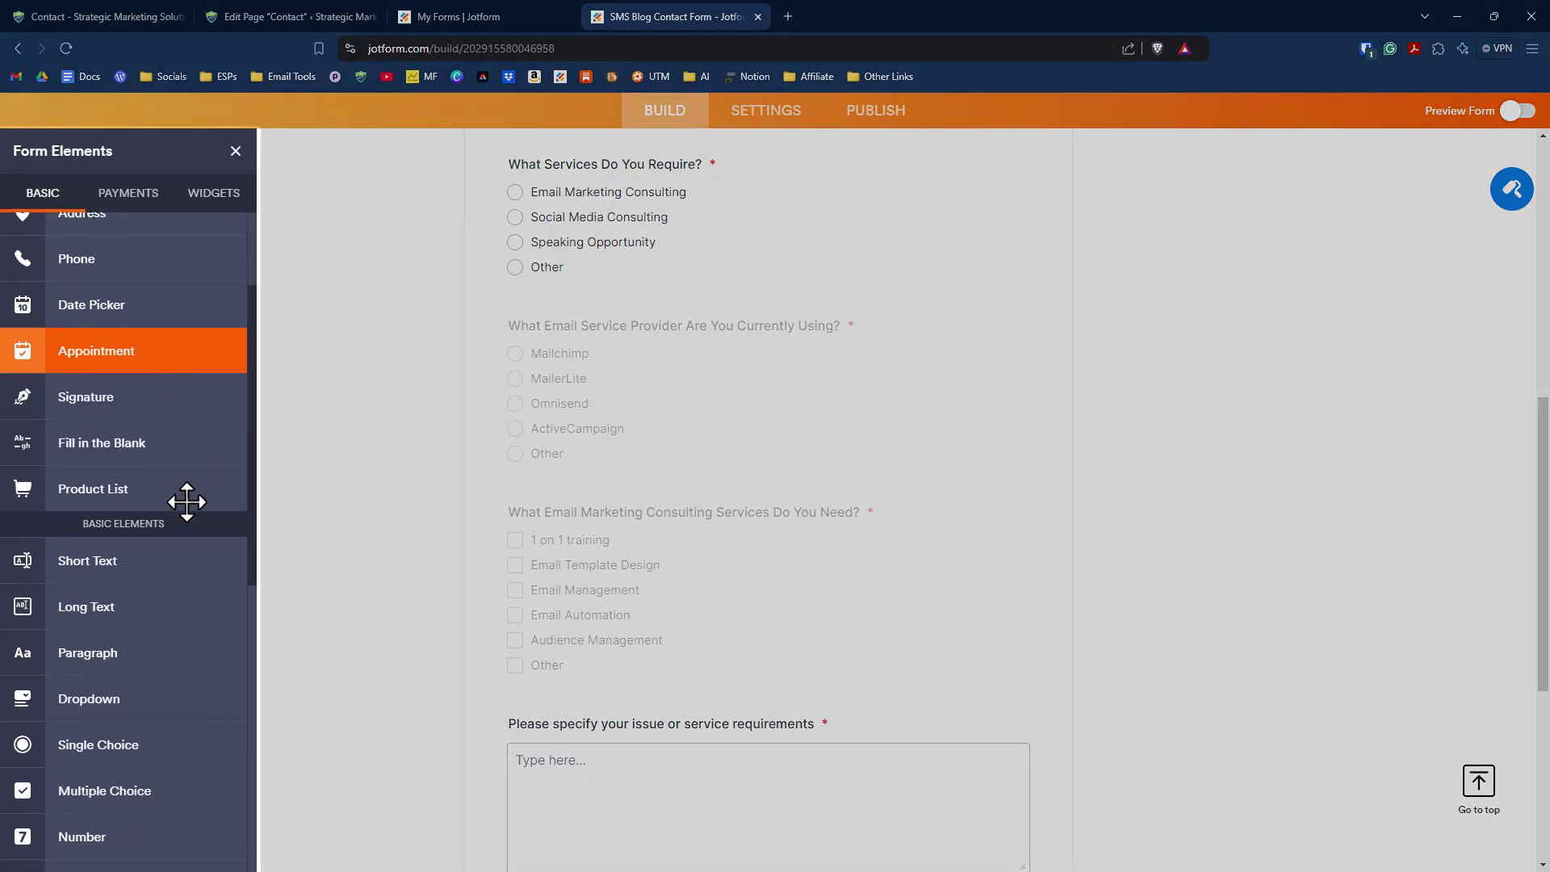
{"action": "scroll", "coordinate": [186, 501], "scroll_direction": "down", "scroll_amount": 1}
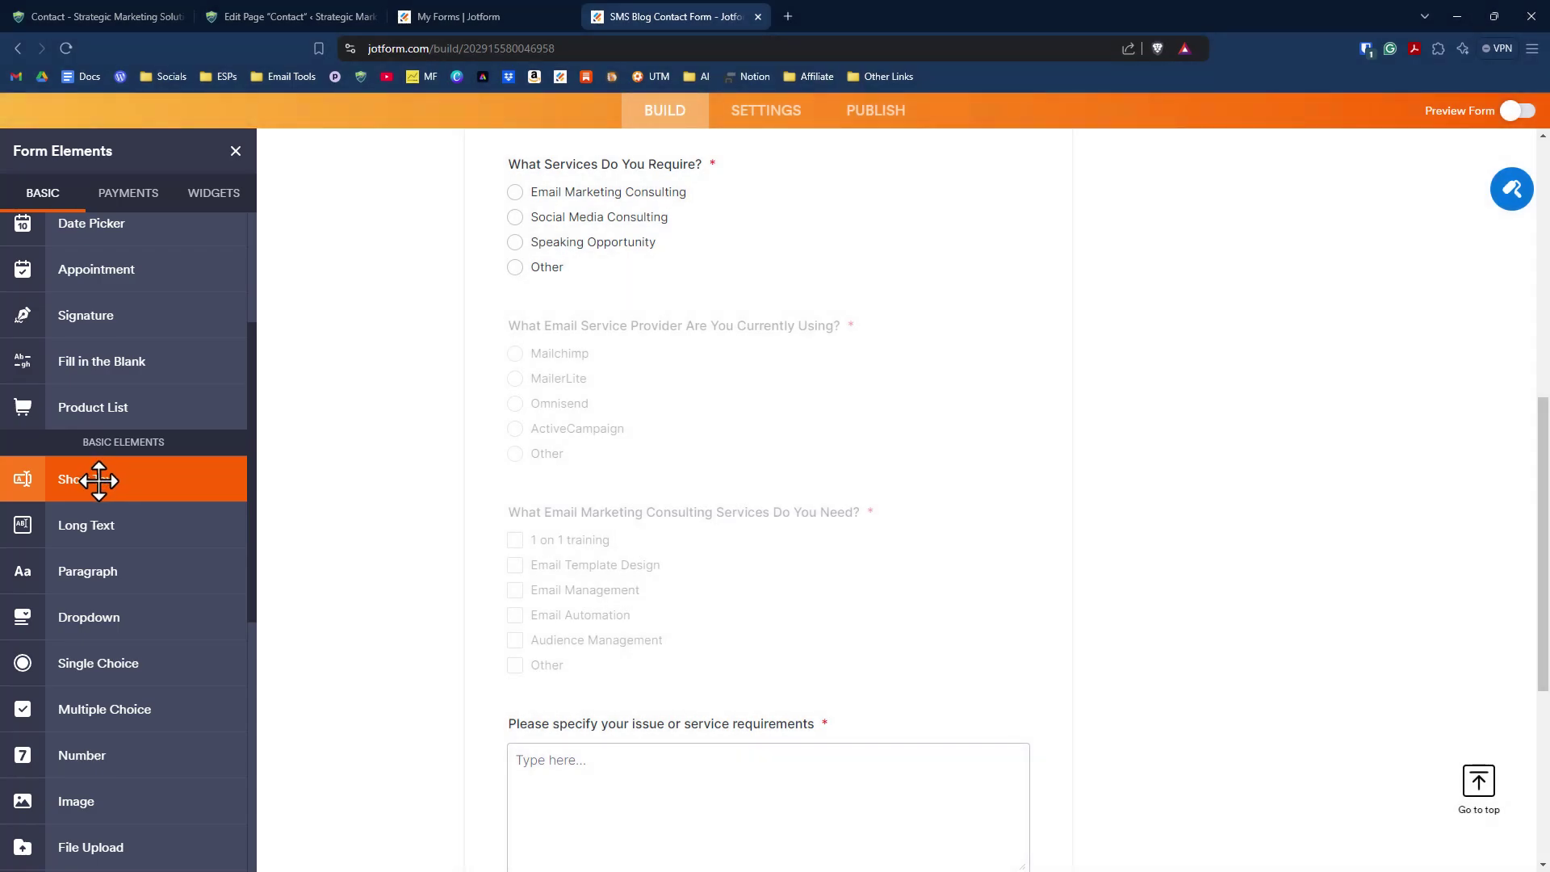
{"action": "left_click_drag", "start_coordinate": [99, 480], "coordinate": [648, 336]}
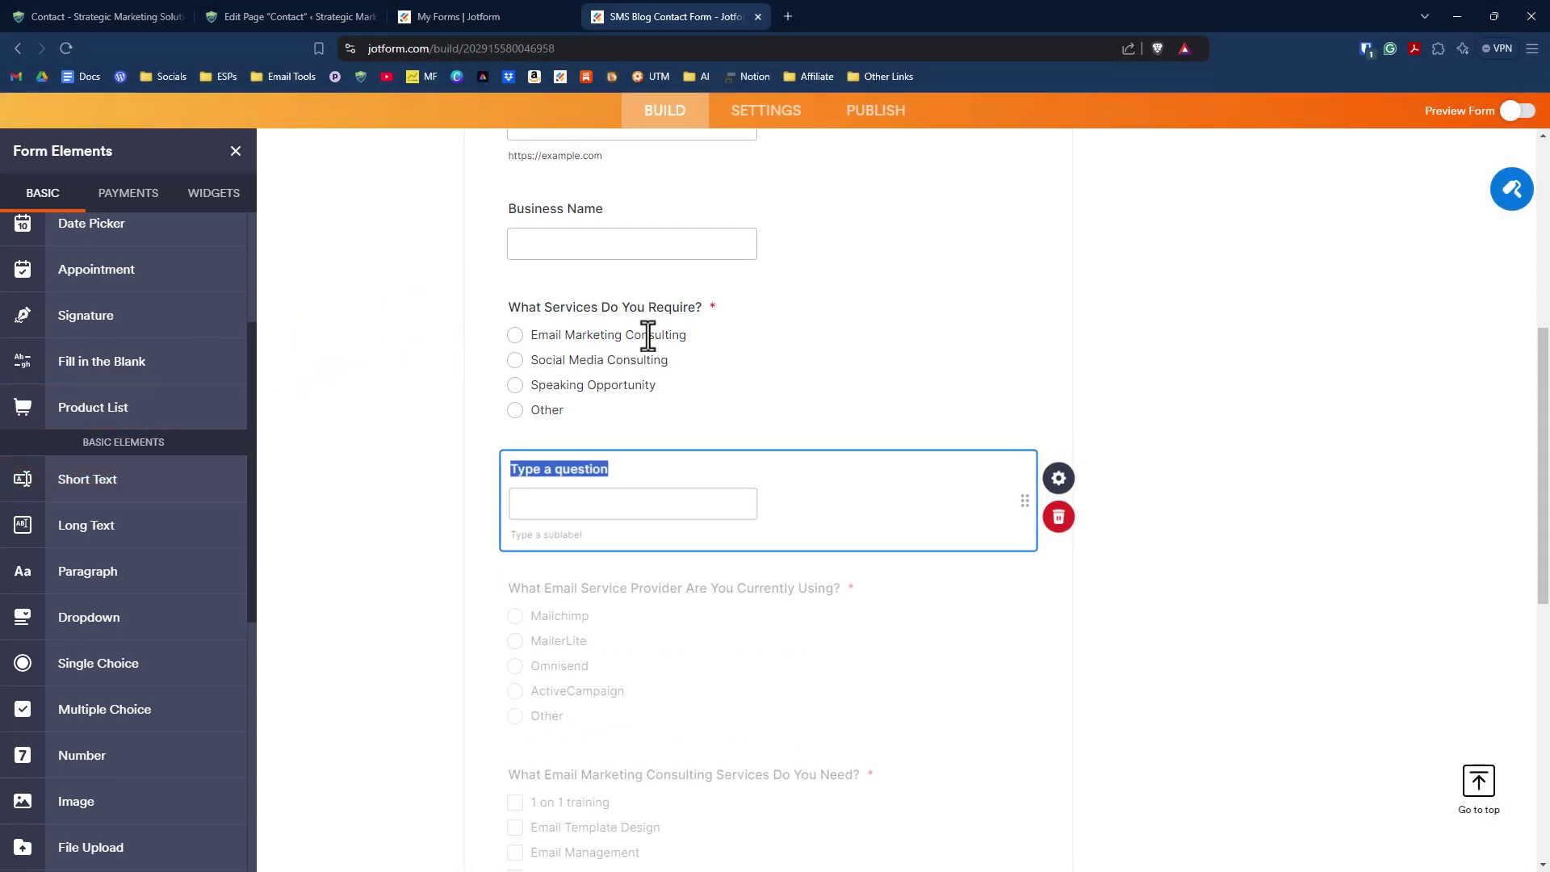
{"action": "left_click_drag", "start_coordinate": [117, 481], "coordinate": [660, 578]}
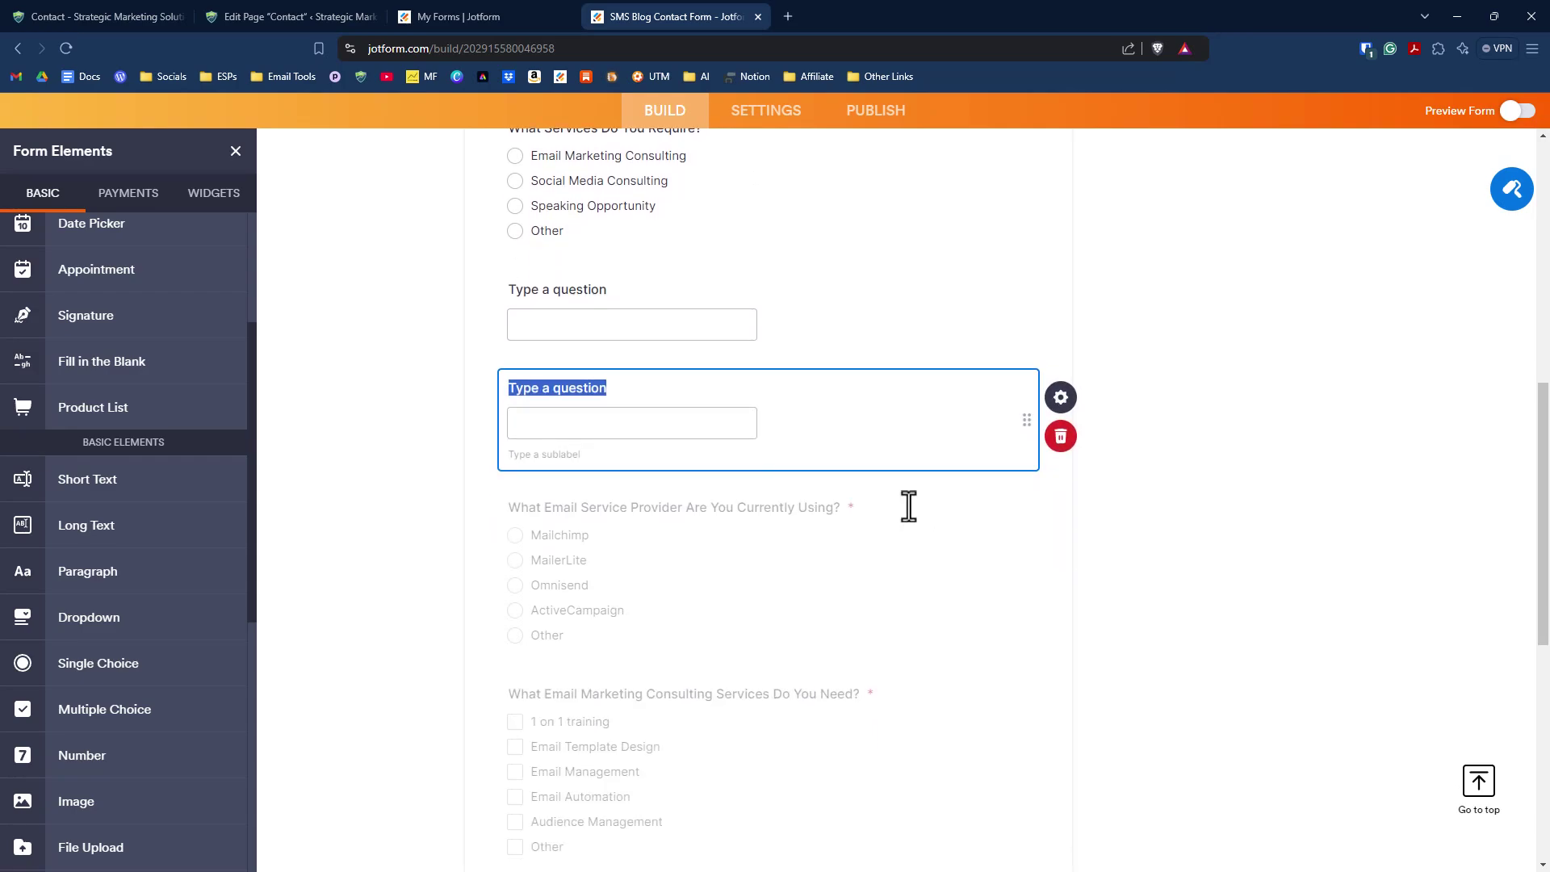
Label the two new short text fields "Audience Type" and "Topic"
{"action": "scroll", "coordinate": [908, 506], "scroll_direction": "up", "scroll_amount": 1}
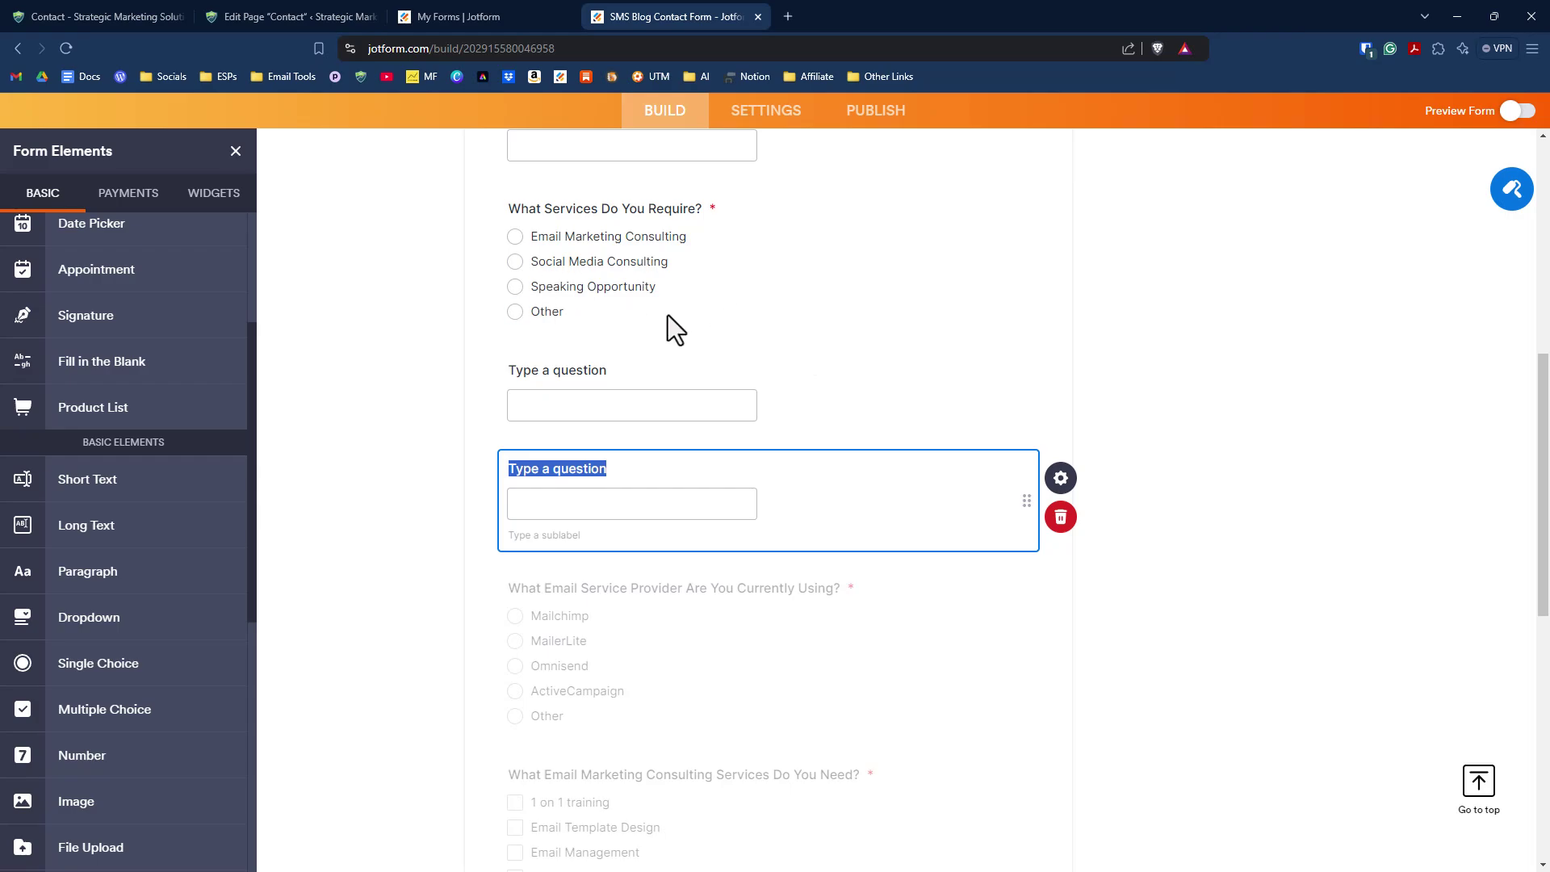
{"action": "left_click", "coordinate": [603, 372]}
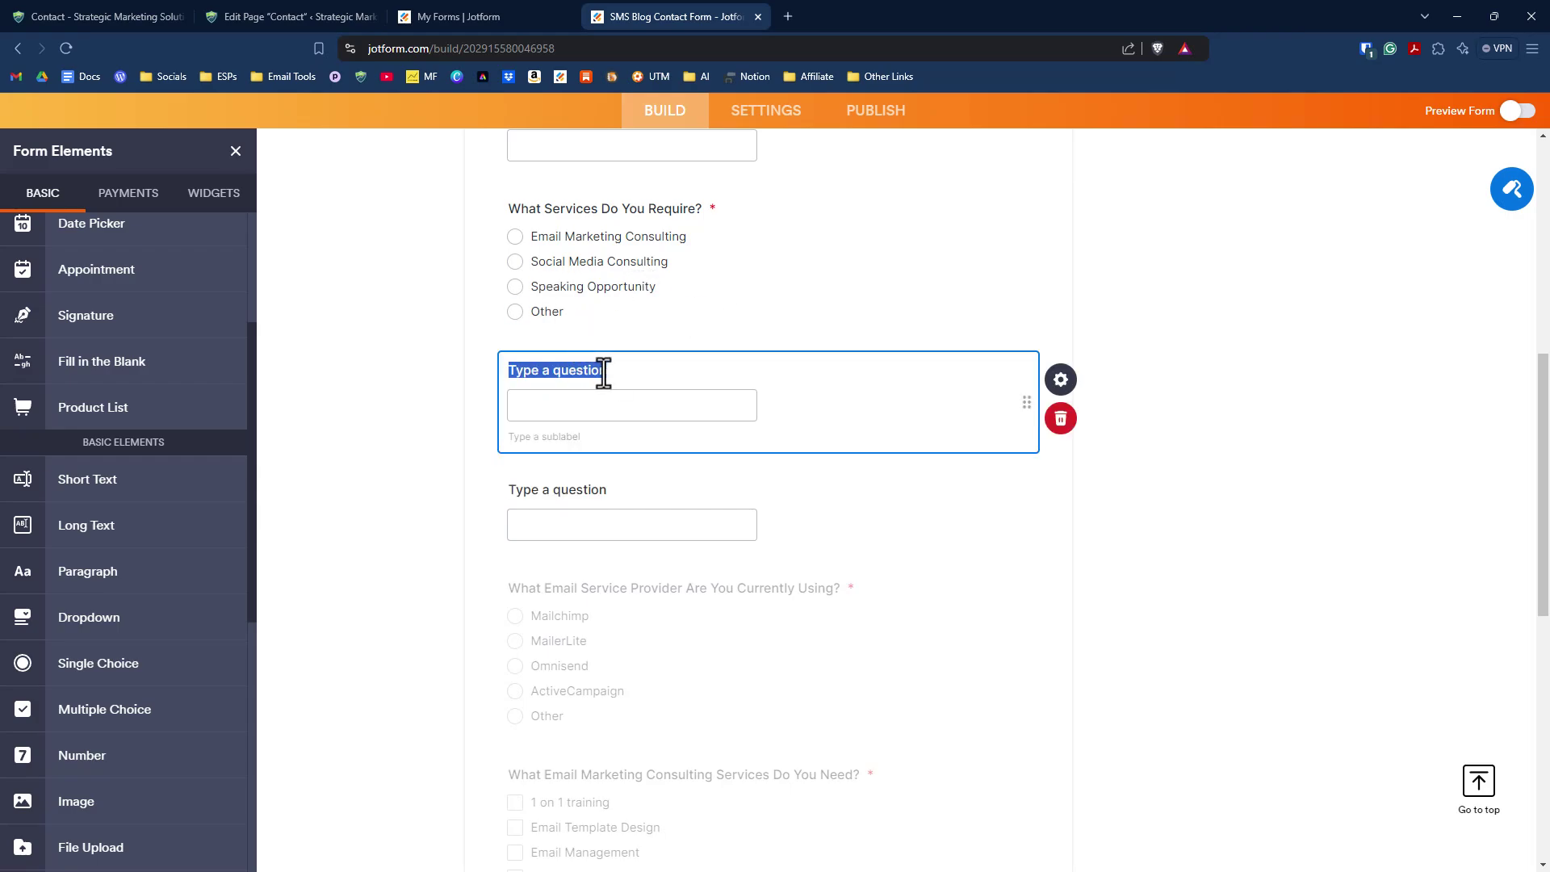
{"action": "type", "text": "Audience T"}
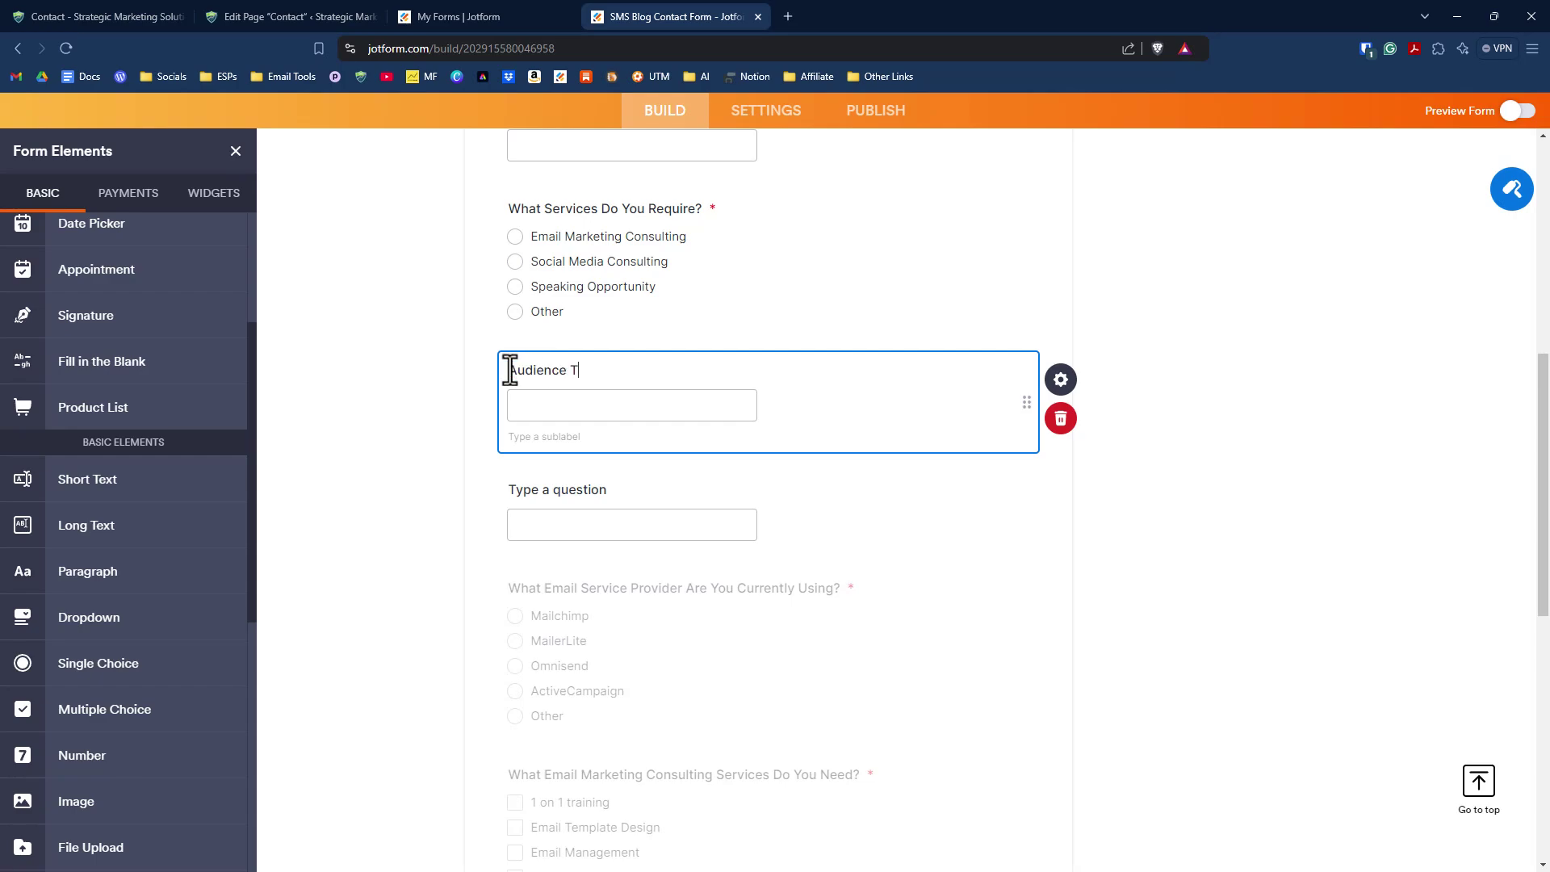
{"action": "type", "text": "ype"}
{"action": "left_click", "coordinate": [553, 490]}
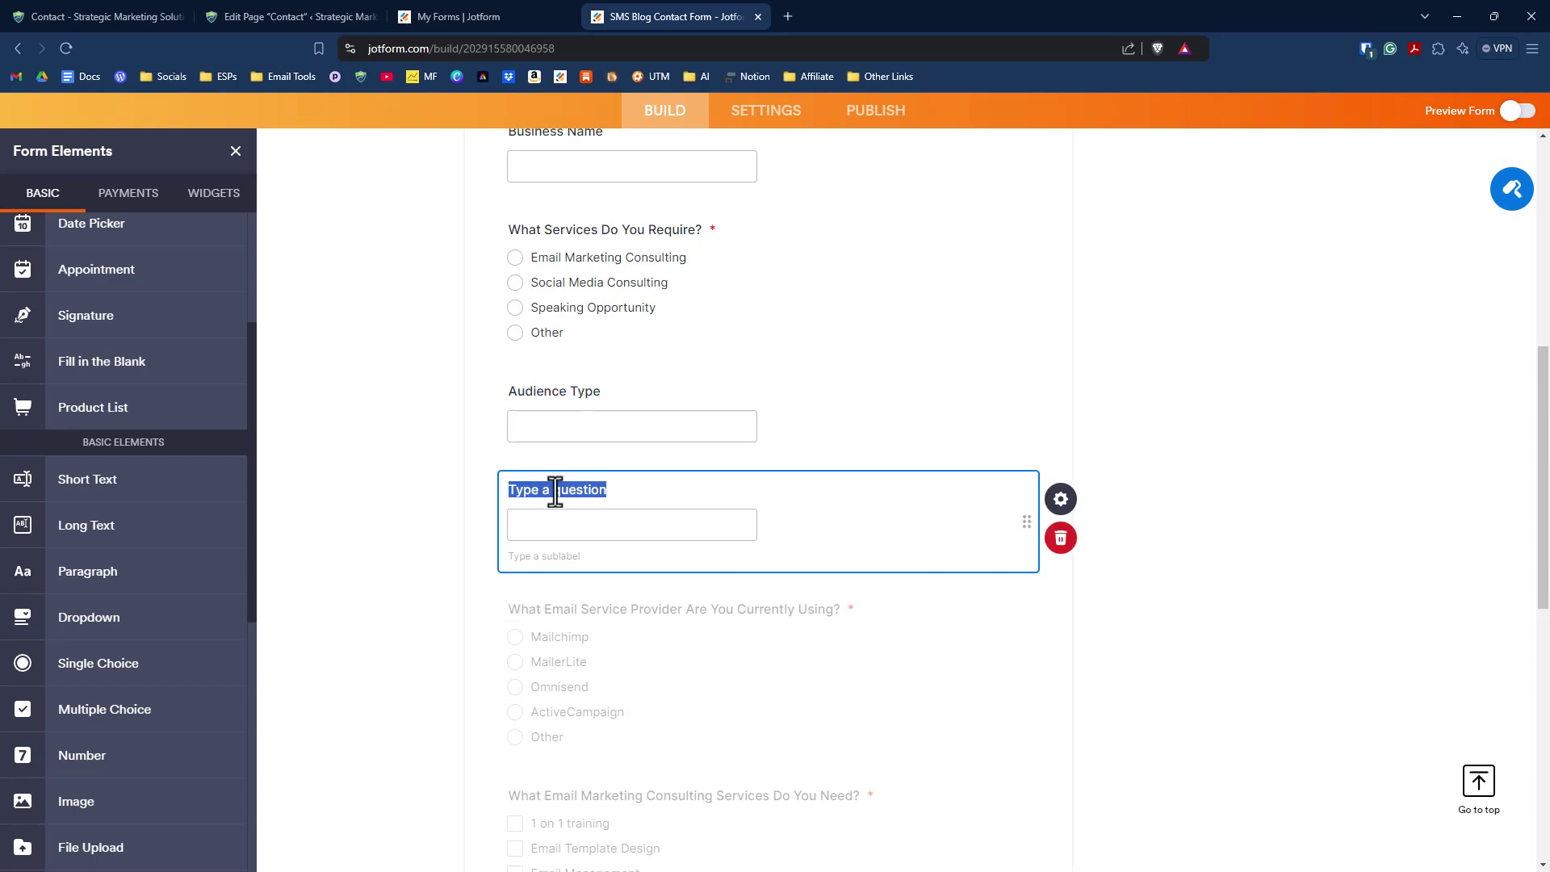
{"action": "type", "text": "Topic"}
Make the Audience Type and Topic fields both required and hidden
{"action": "left_click", "coordinate": [443, 384]}
{"action": "left_click_drag", "start_coordinate": [441, 385], "coordinate": [722, 556]}
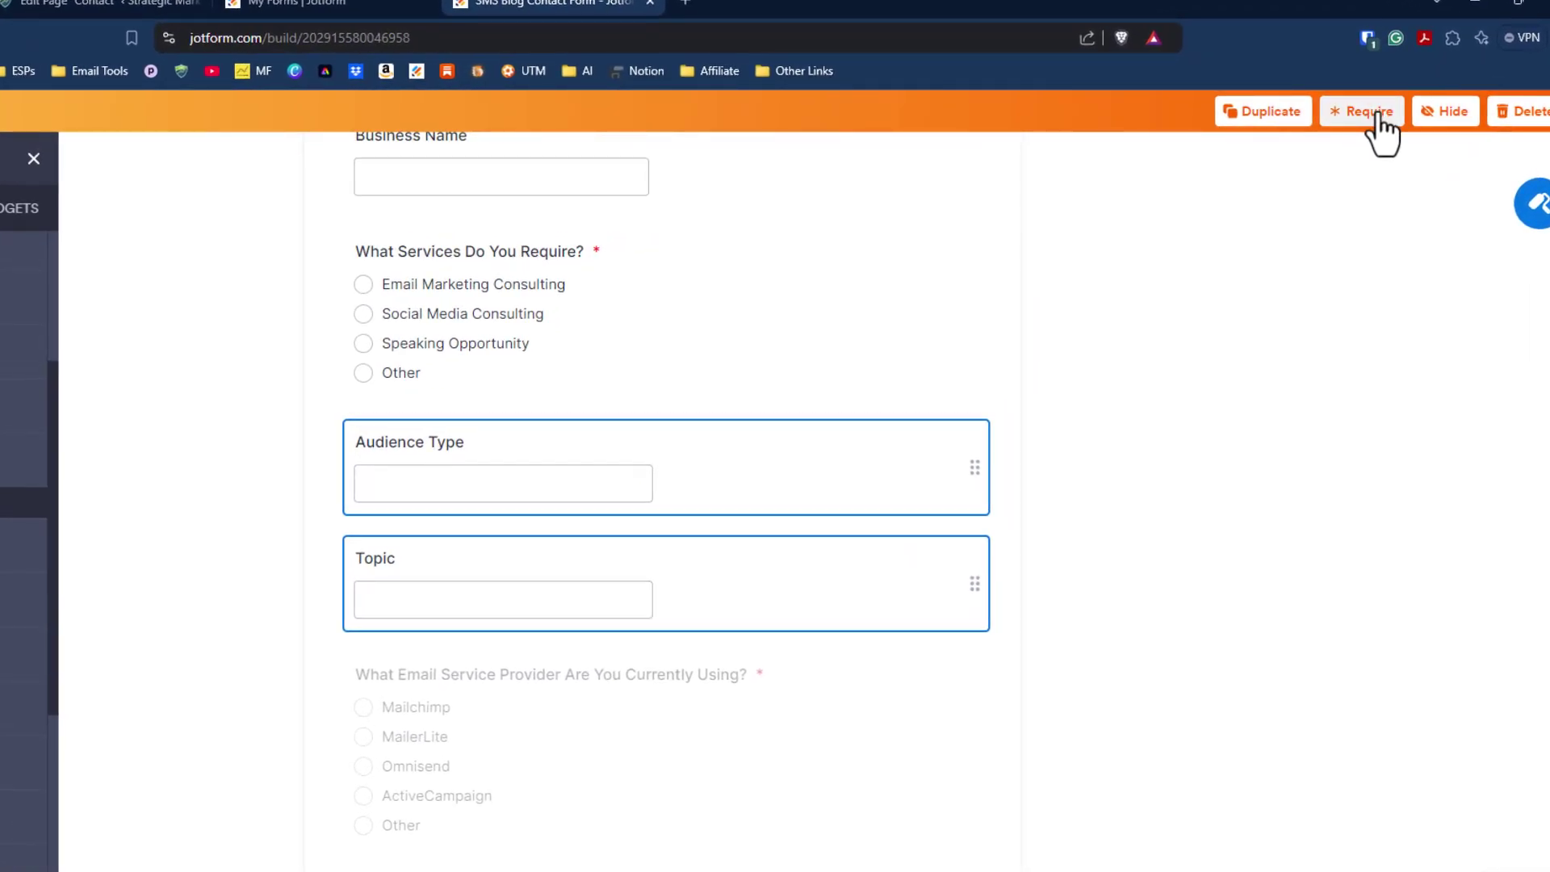
{"action": "left_click", "coordinate": [1370, 115]}
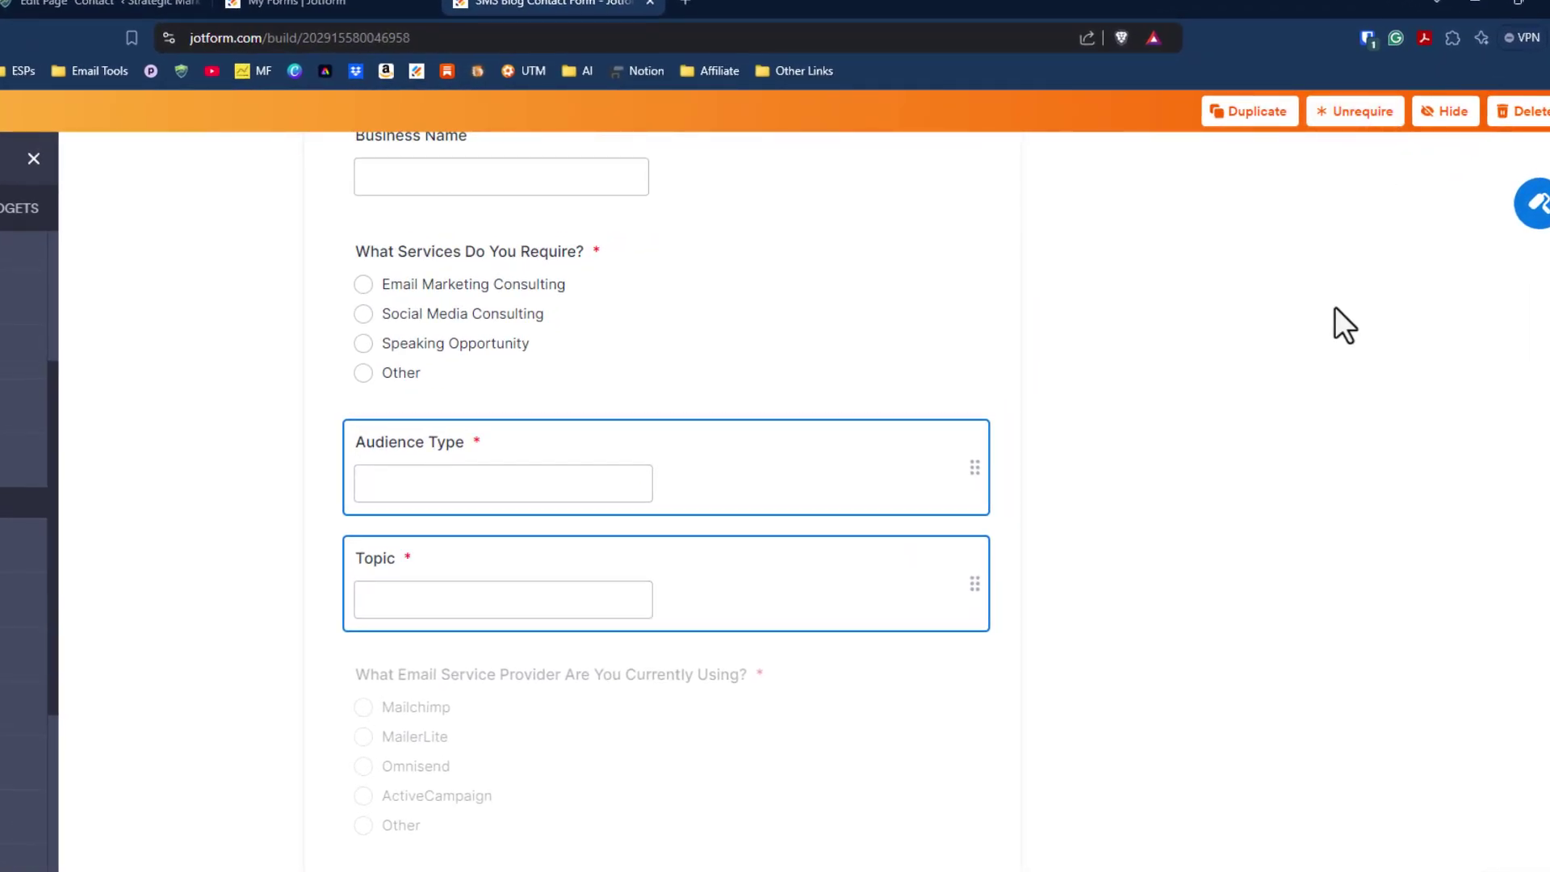
{"action": "left_click", "coordinate": [1442, 118]}
{"action": "left_click", "coordinate": [1027, 493]}
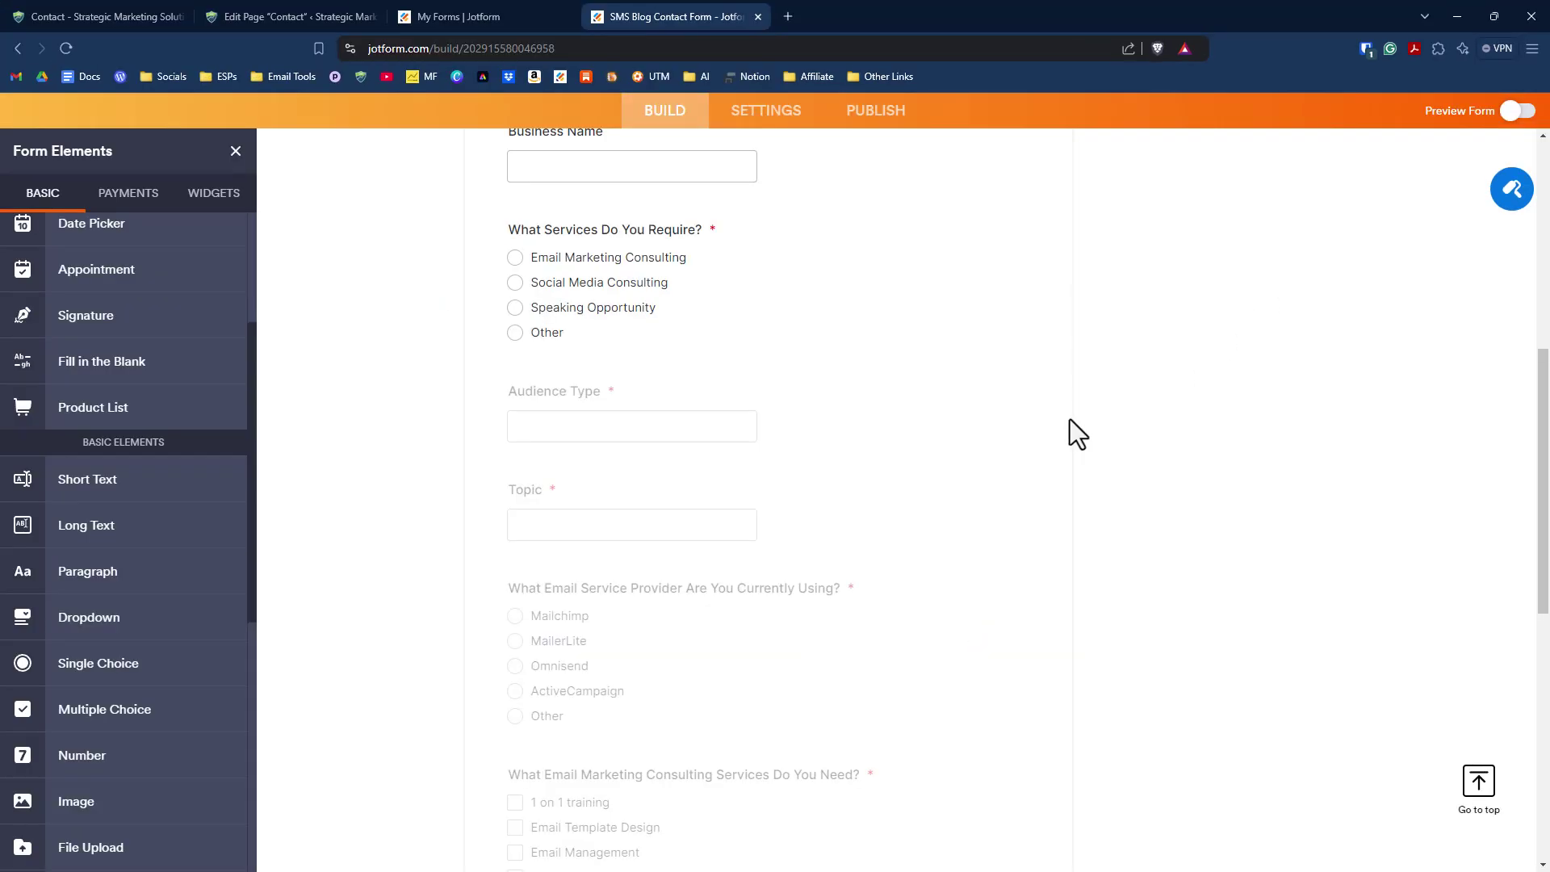
Start a new Show/Hide Field condition in the contact form's conditional logic settings
{"action": "scroll", "coordinate": [942, 377], "scroll_direction": "up", "scroll_amount": 8}
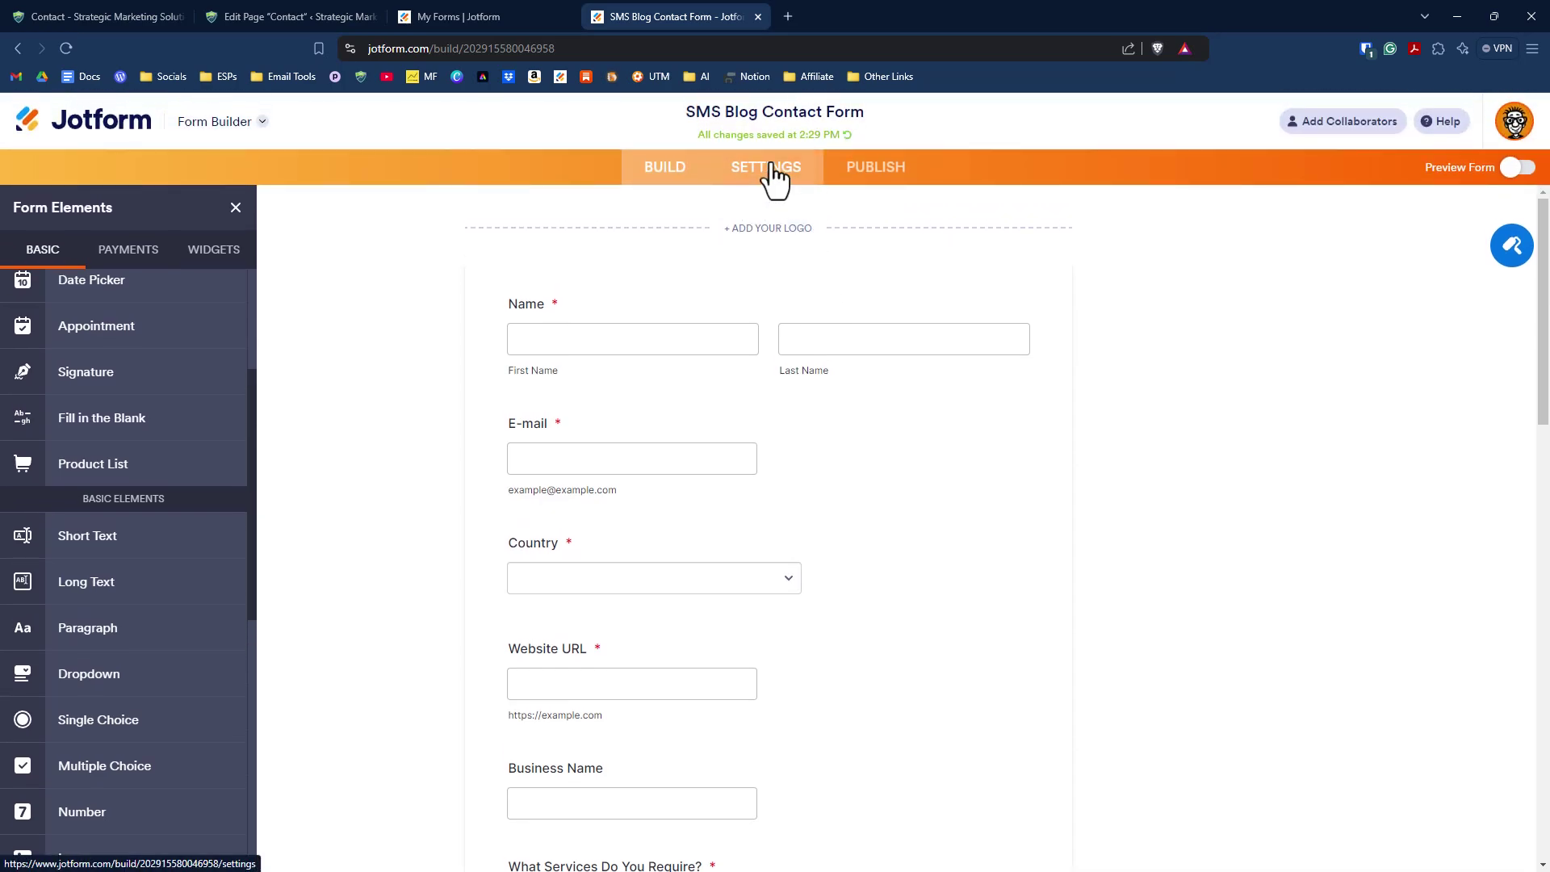
{"action": "left_click", "coordinate": [775, 179]}
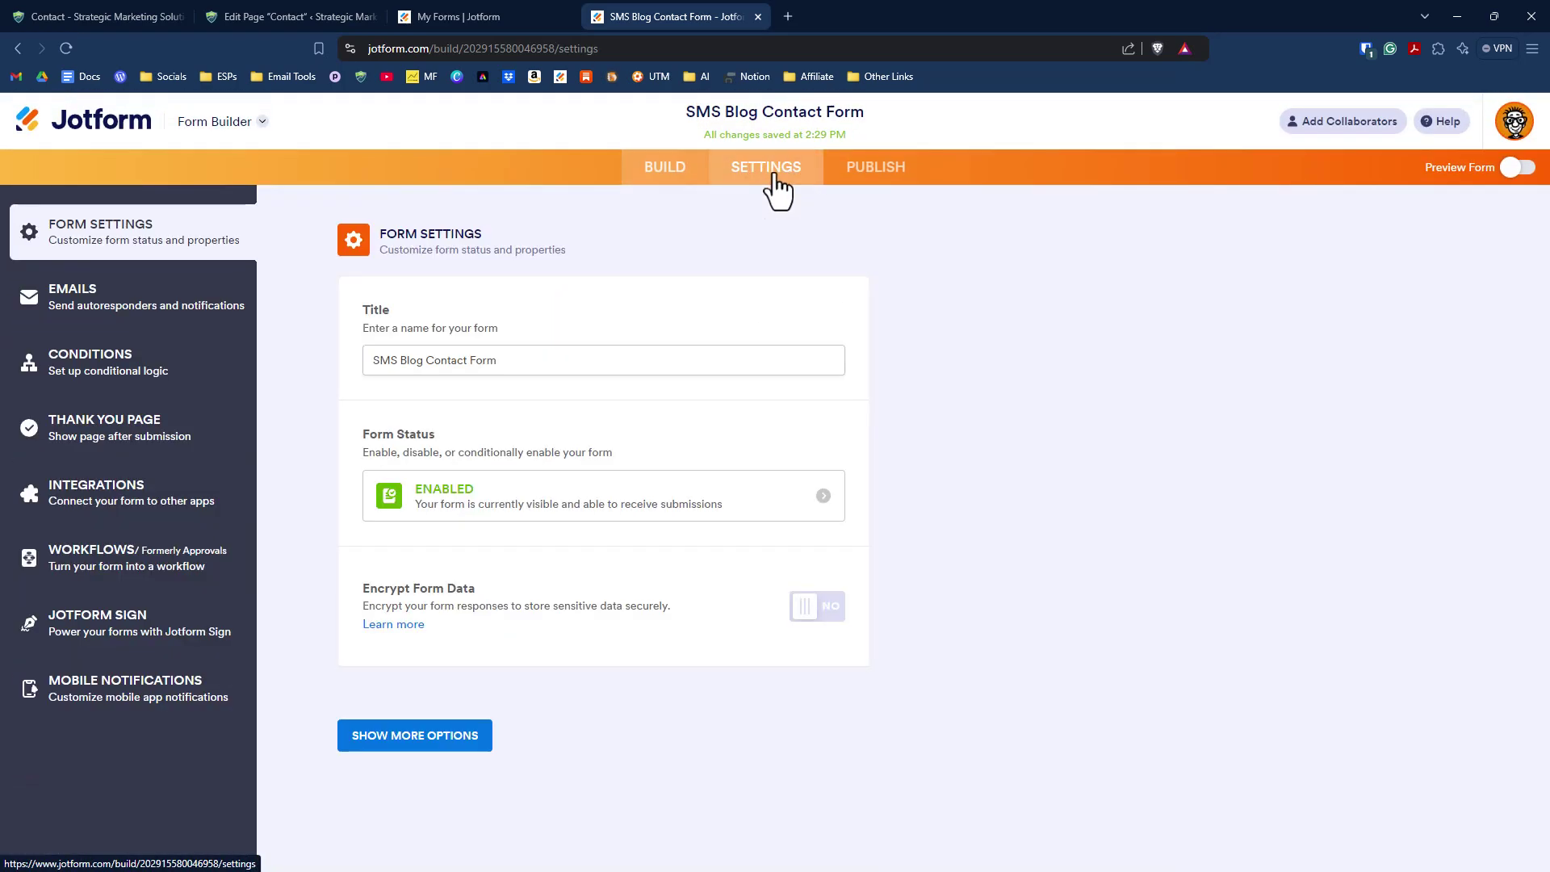
{"action": "left_click", "coordinate": [121, 378]}
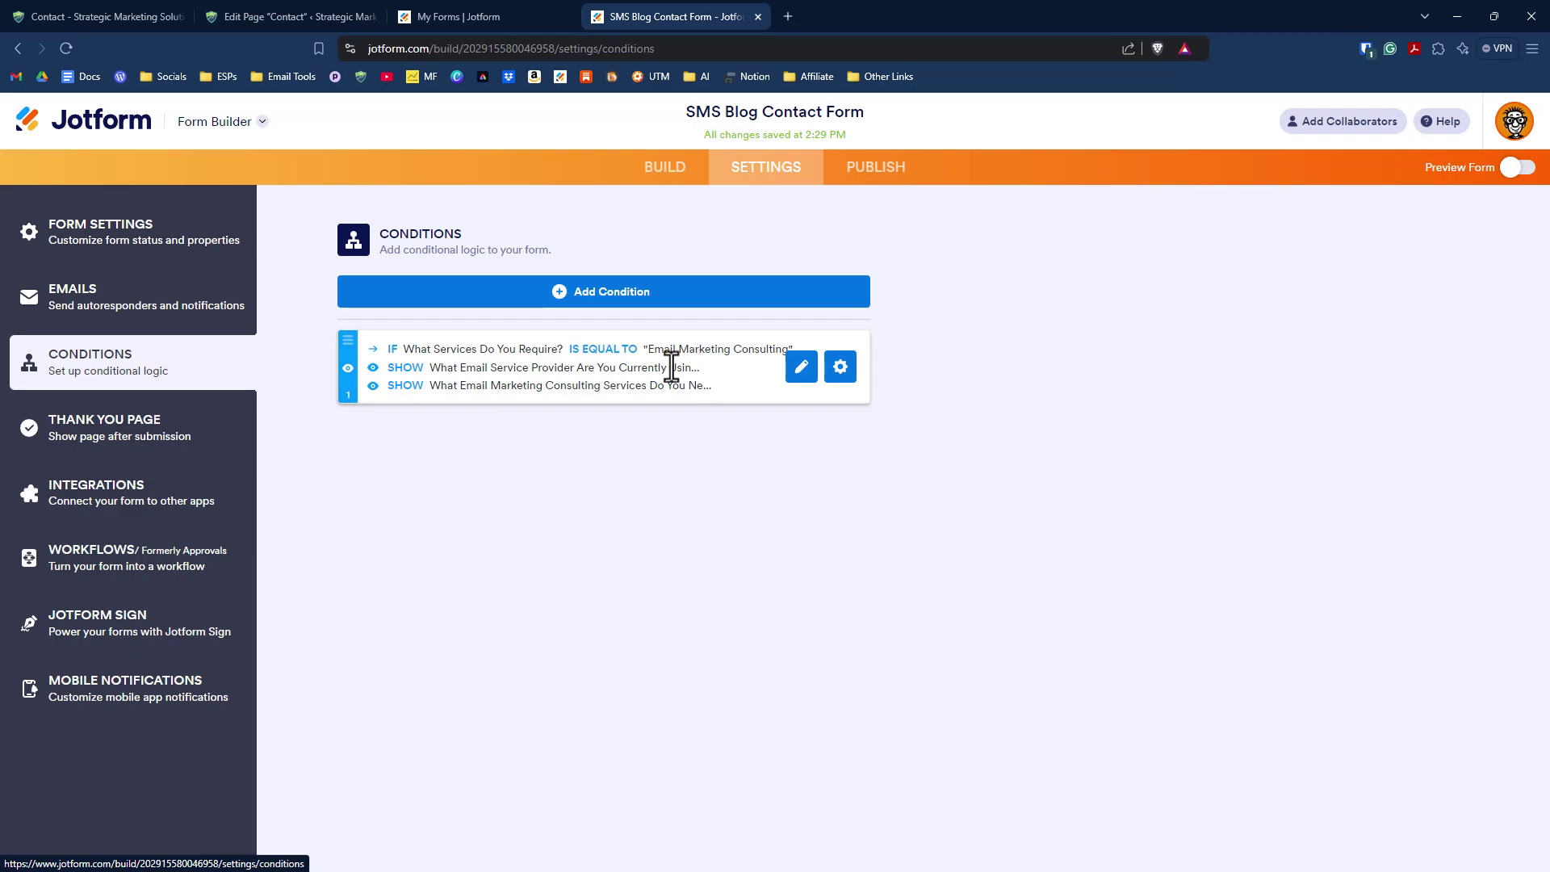
{"action": "left_click", "coordinate": [624, 303]}
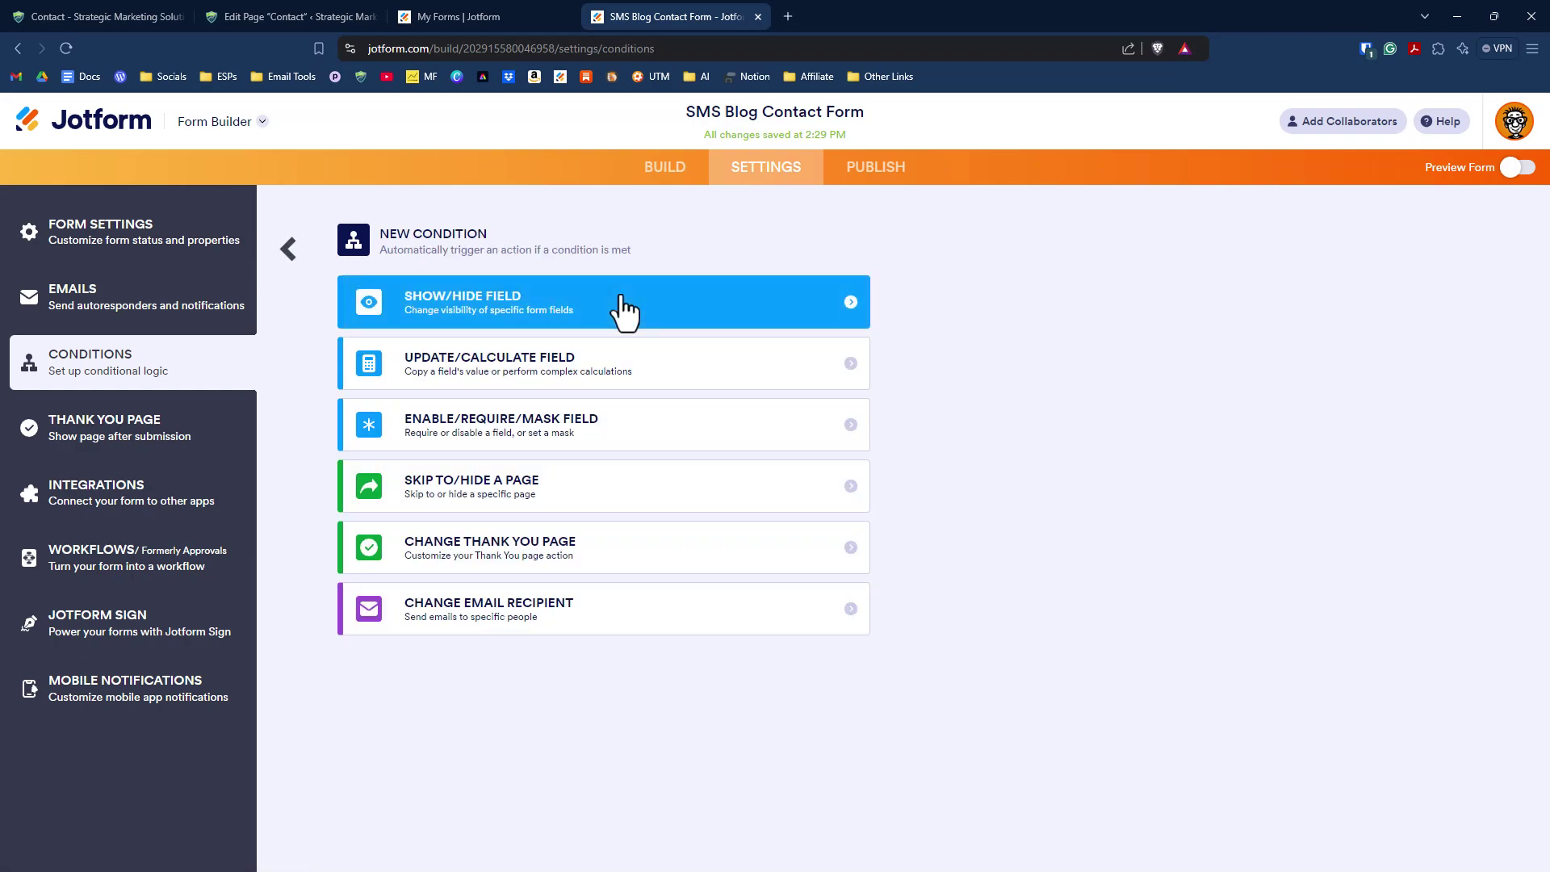
{"action": "left_click", "coordinate": [624, 307]}
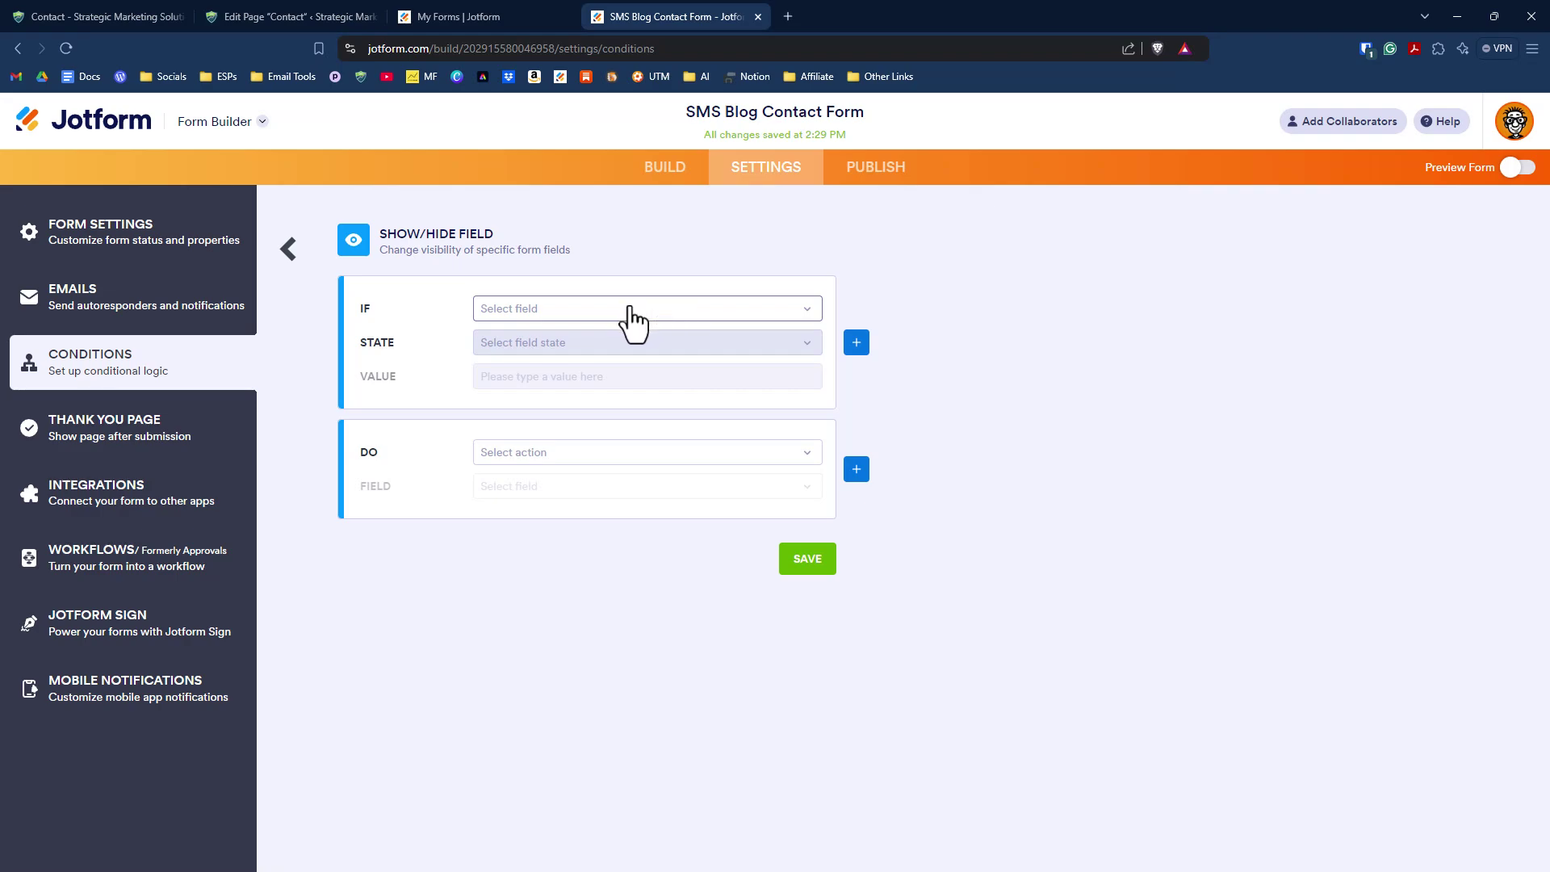
Set the condition to trigger when "What Services Do You Require?" is equal to Speaking Opportunity
{"action": "left_click", "coordinate": [629, 319]}
{"action": "left_click", "coordinate": [632, 502]}
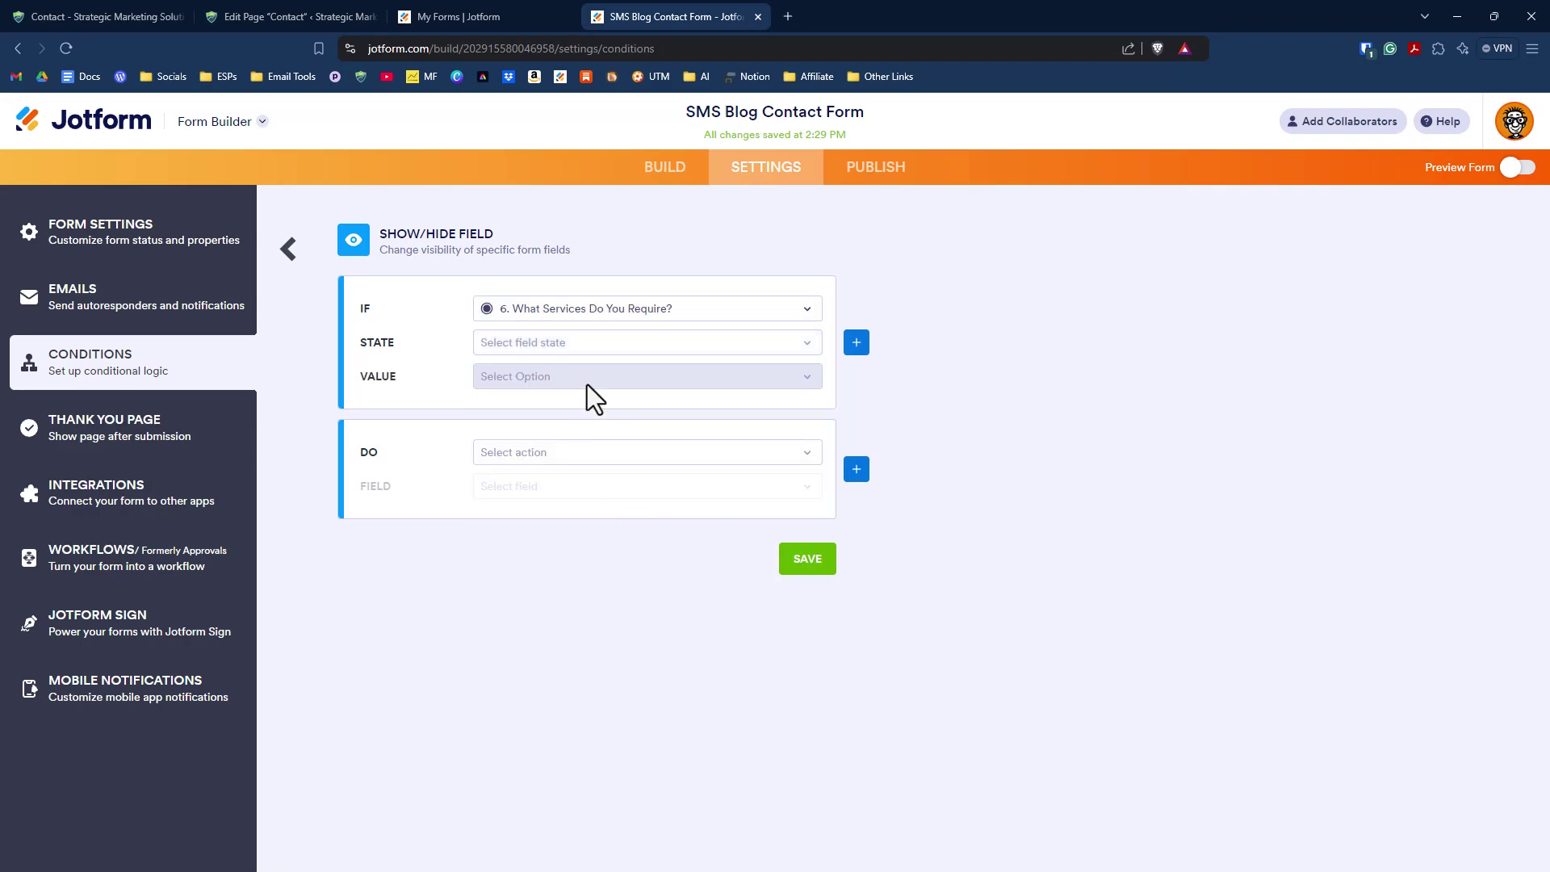
{"action": "left_click", "coordinate": [588, 345]}
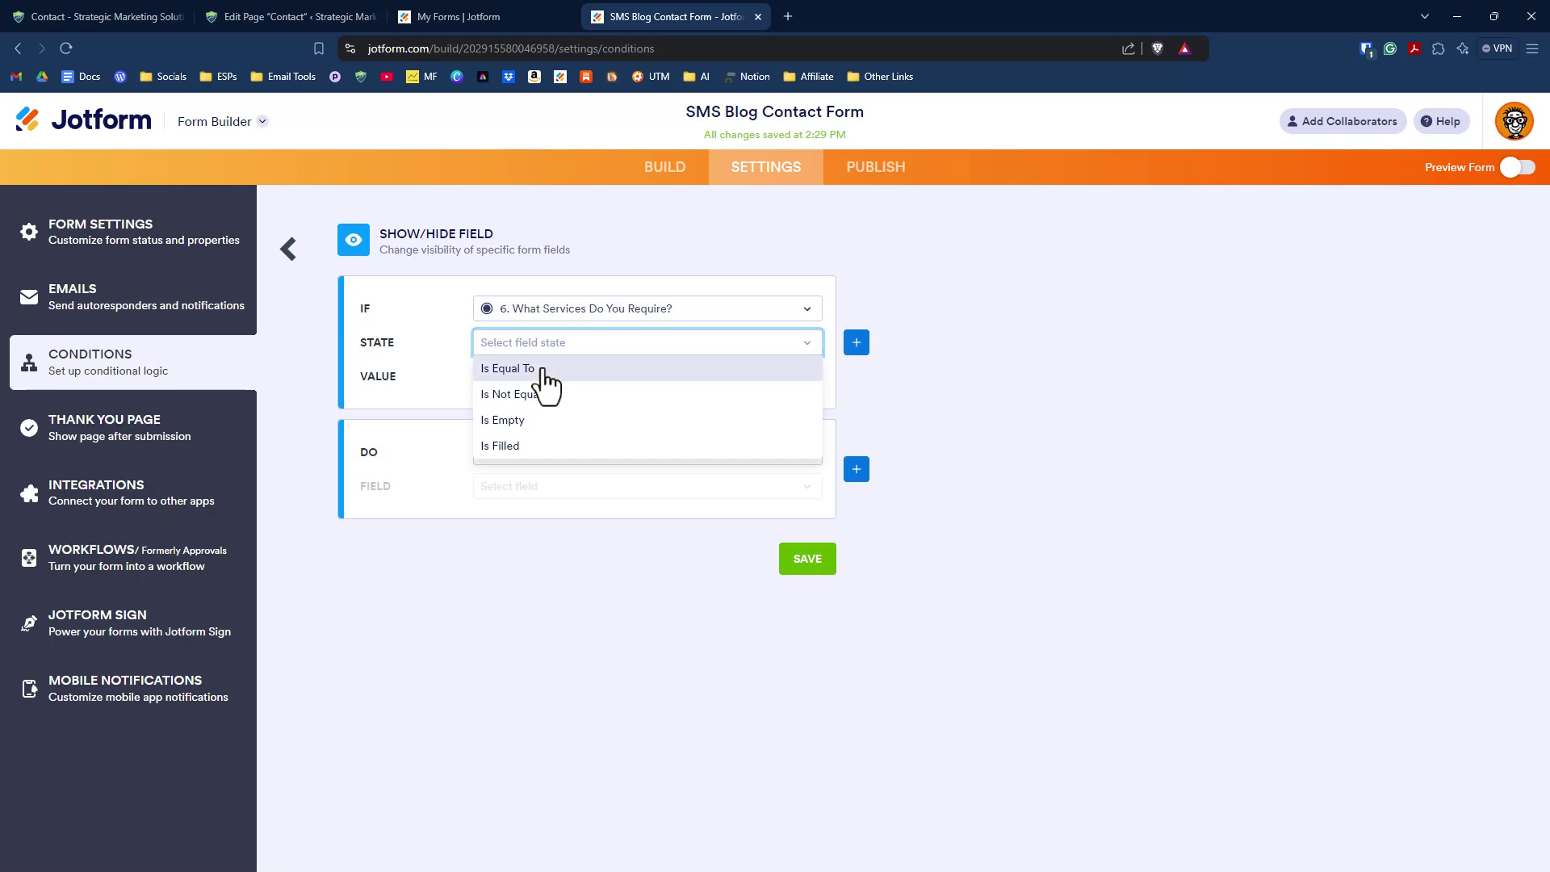
{"action": "left_click", "coordinate": [545, 370]}
{"action": "left_click", "coordinate": [556, 378]}
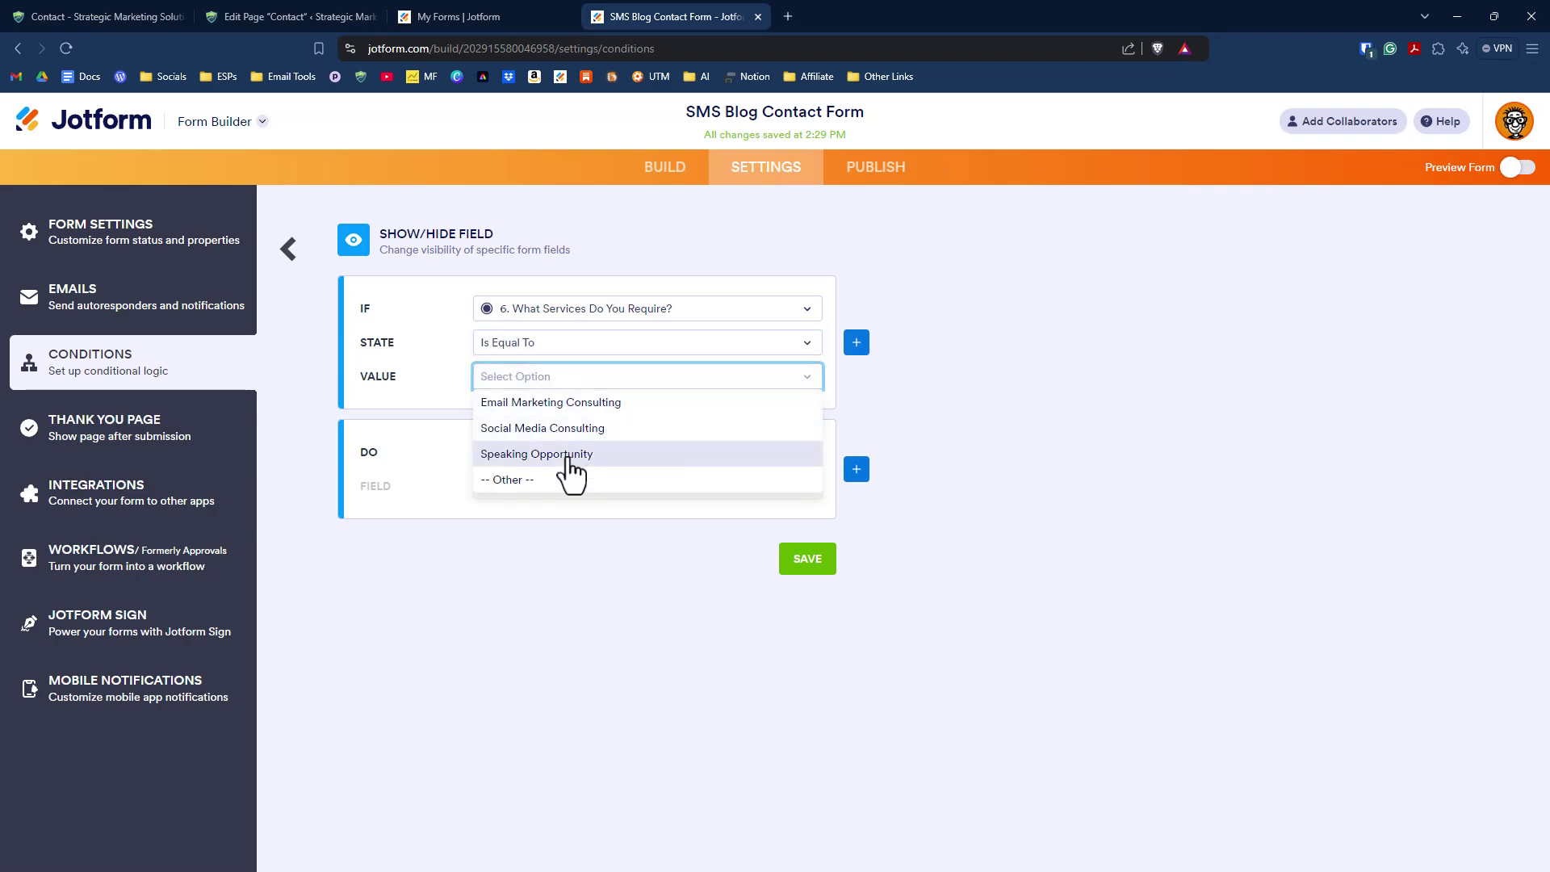
{"action": "left_click", "coordinate": [569, 455]}
Make the condition show multiple fields, Audience Type and Topic, and save it
{"action": "left_click", "coordinate": [567, 456]}
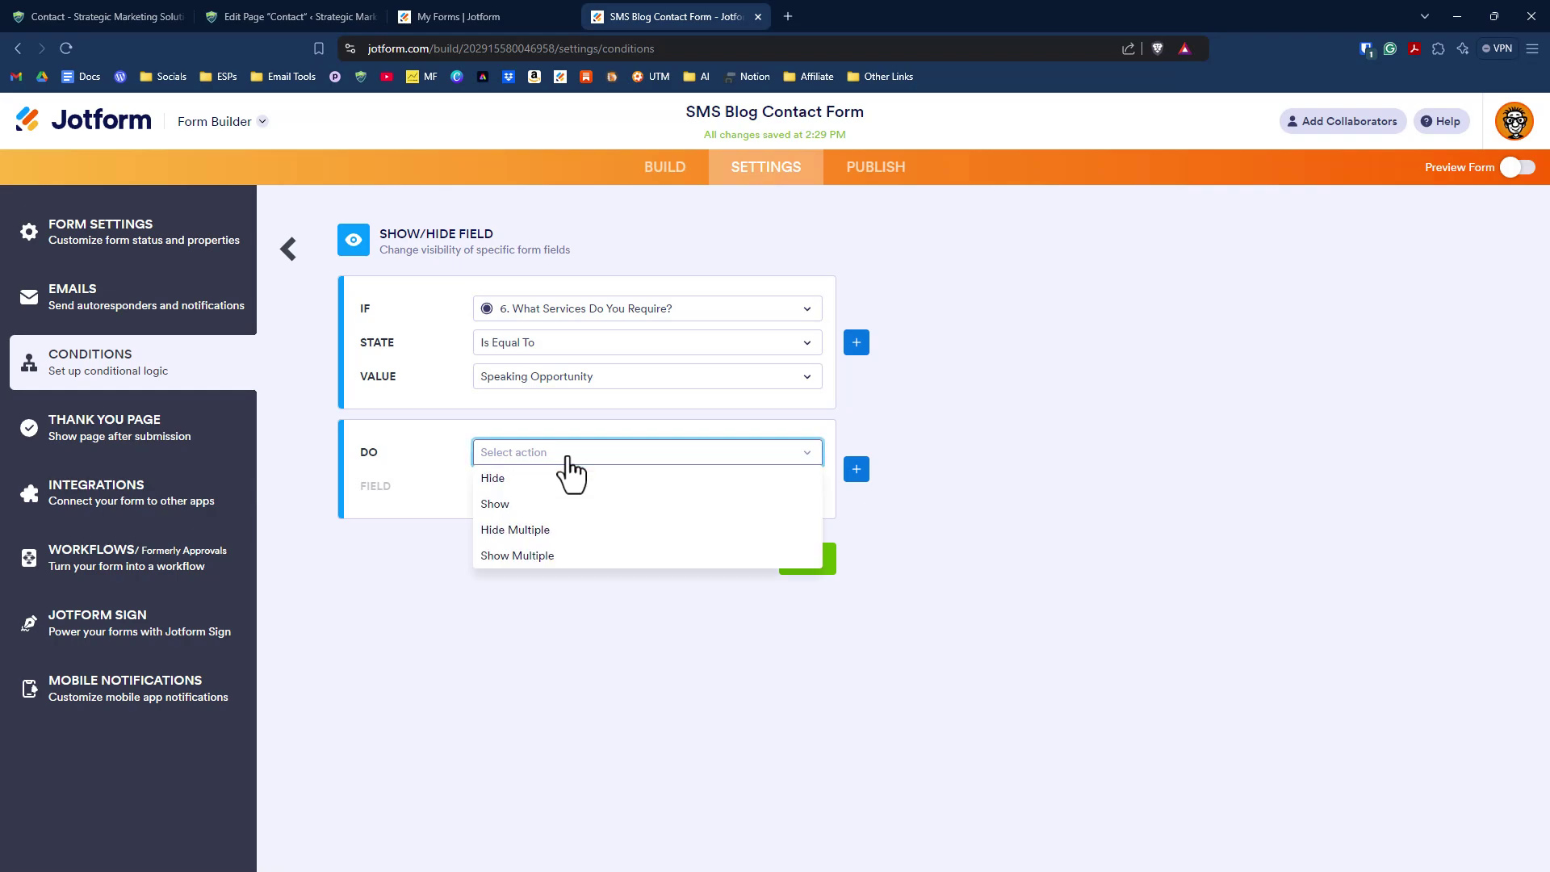
{"action": "left_click", "coordinate": [523, 554]}
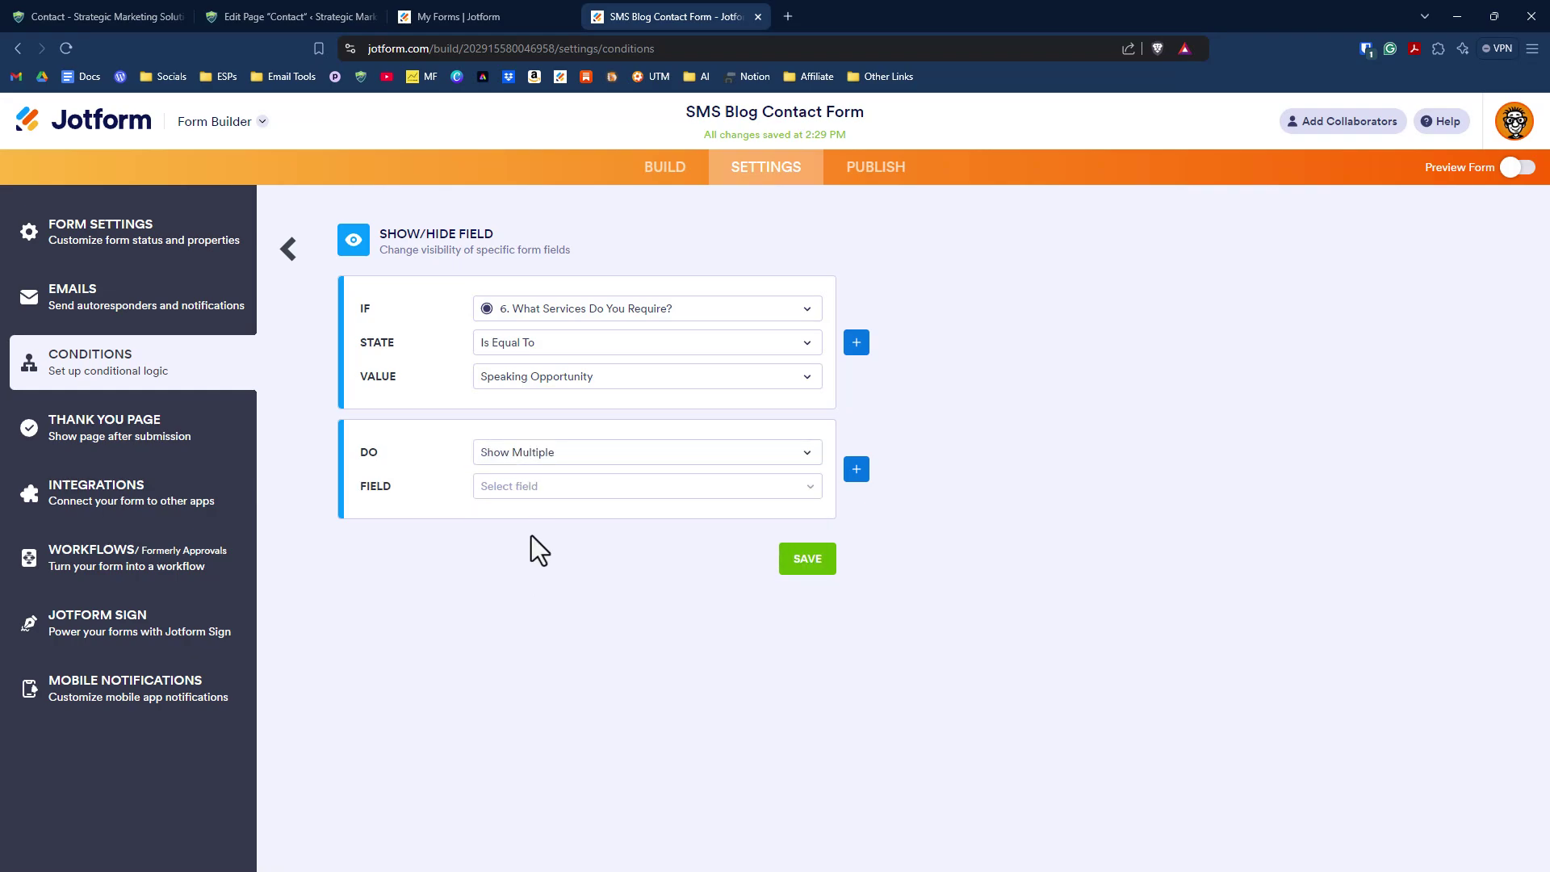
{"action": "left_click", "coordinate": [554, 487]}
{"action": "scroll", "coordinate": [675, 595], "scroll_direction": "down", "scroll_amount": 1}
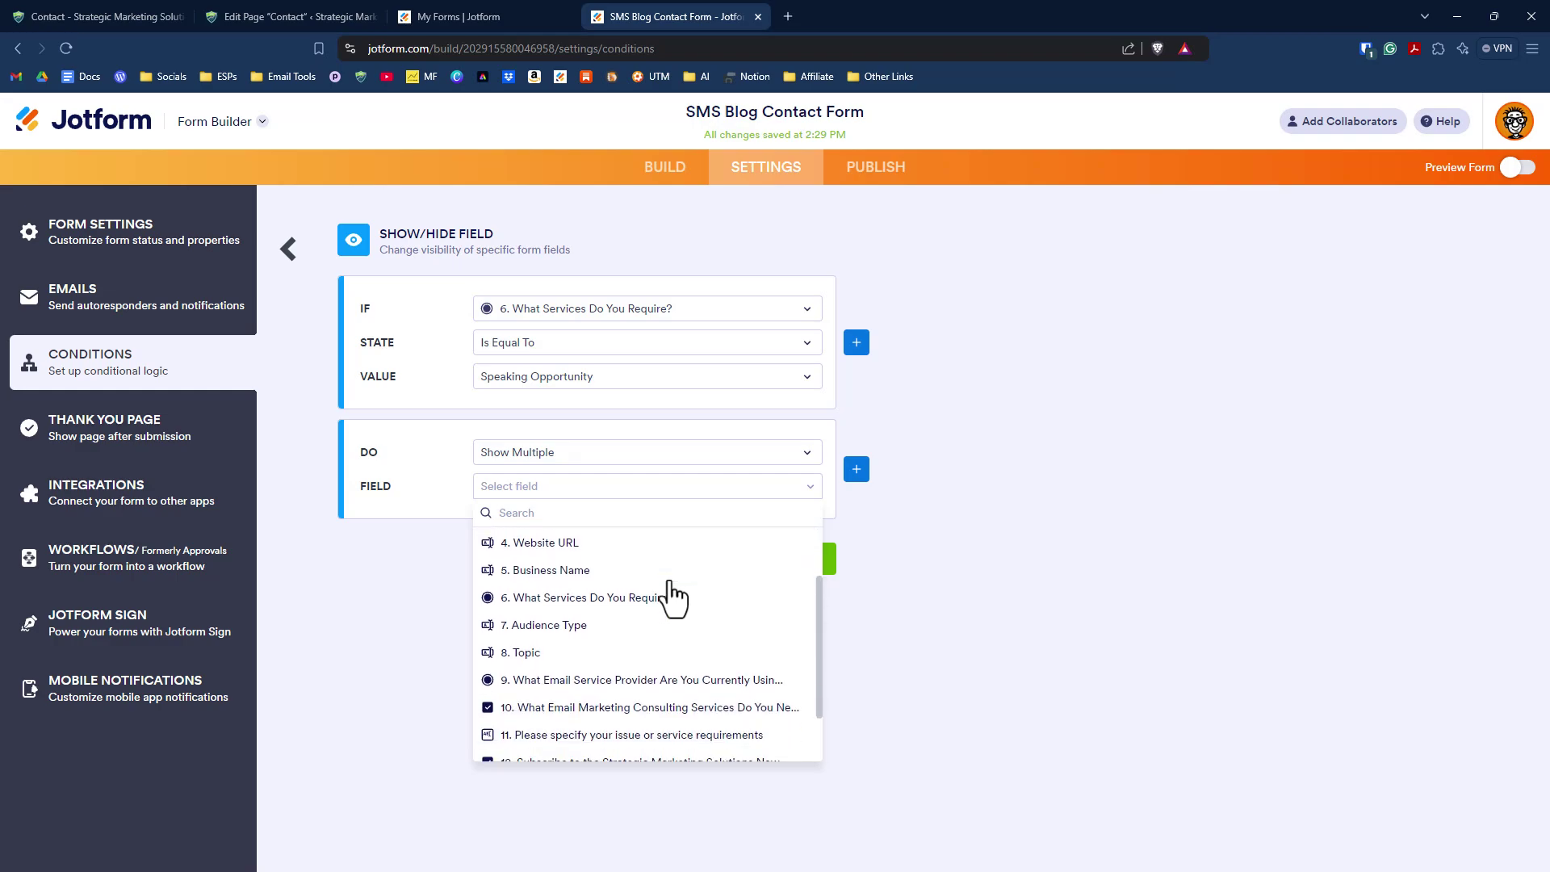
{"action": "left_click", "coordinate": [556, 631]}
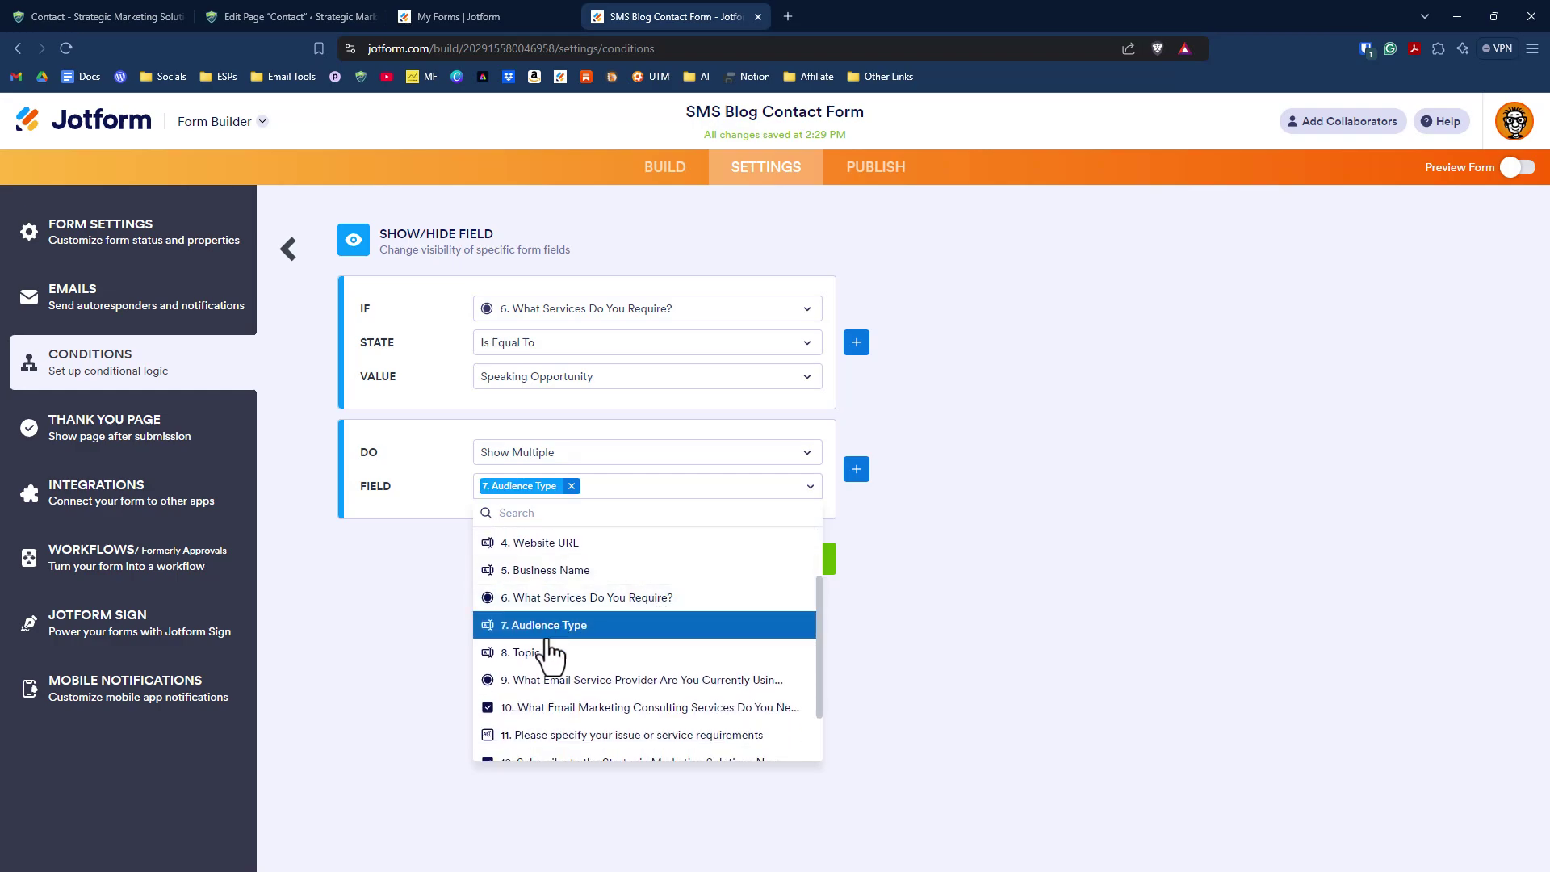
{"action": "left_click", "coordinate": [551, 652]}
{"action": "left_click", "coordinate": [893, 622]}
{"action": "left_click", "coordinate": [801, 565]}
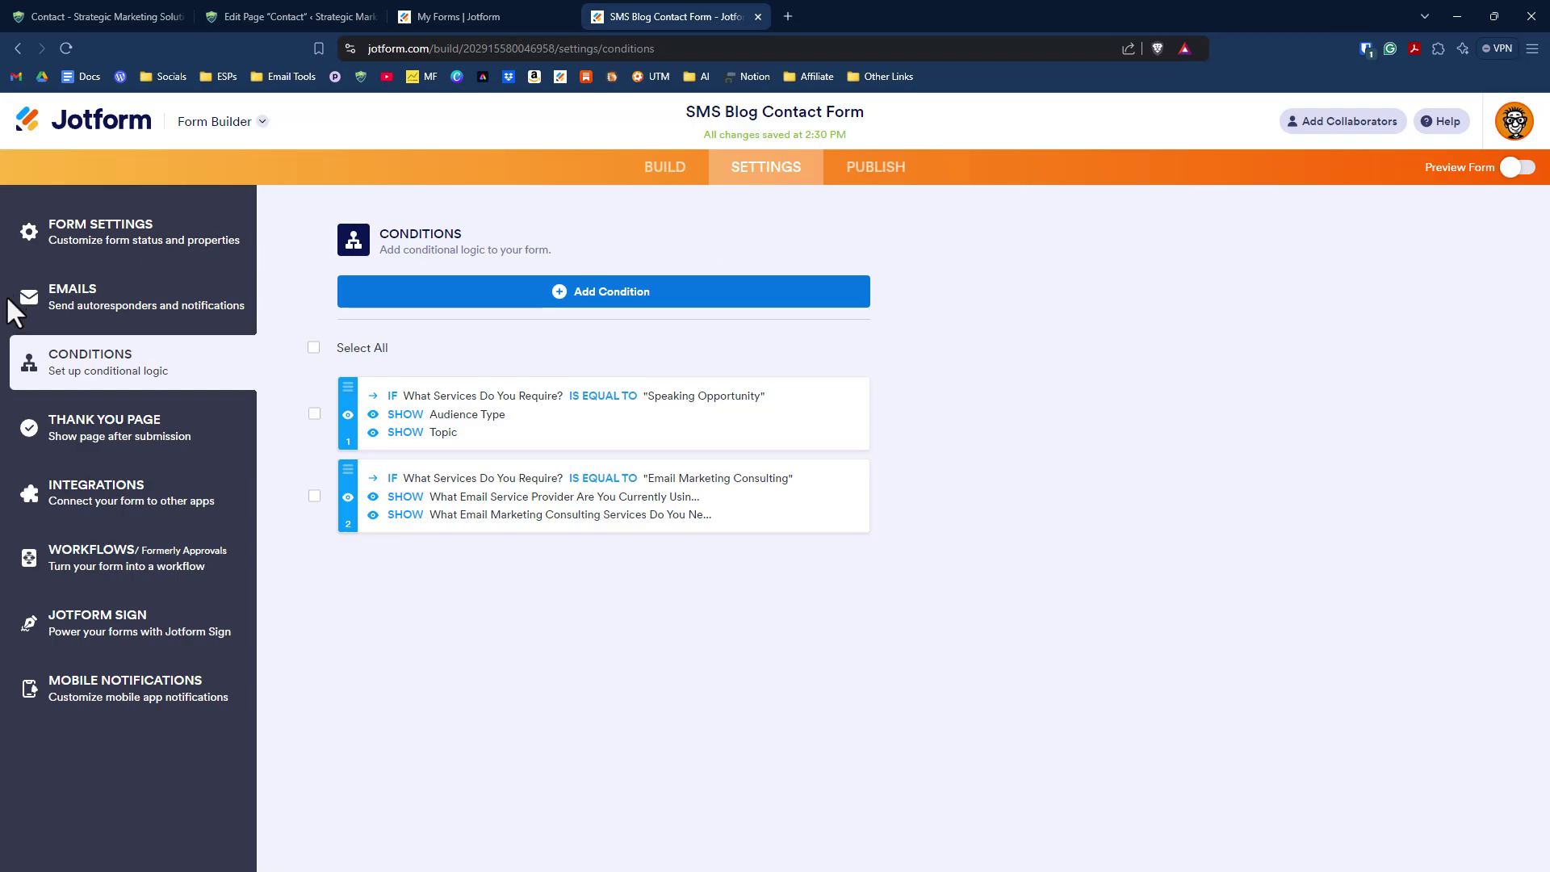
Examine the form's email, Thank You page and integration settings, comparing the Thank You page with the external redirect option
{"action": "left_click", "coordinate": [150, 306]}
{"action": "mouse_move", "coordinate": [637, 383]}
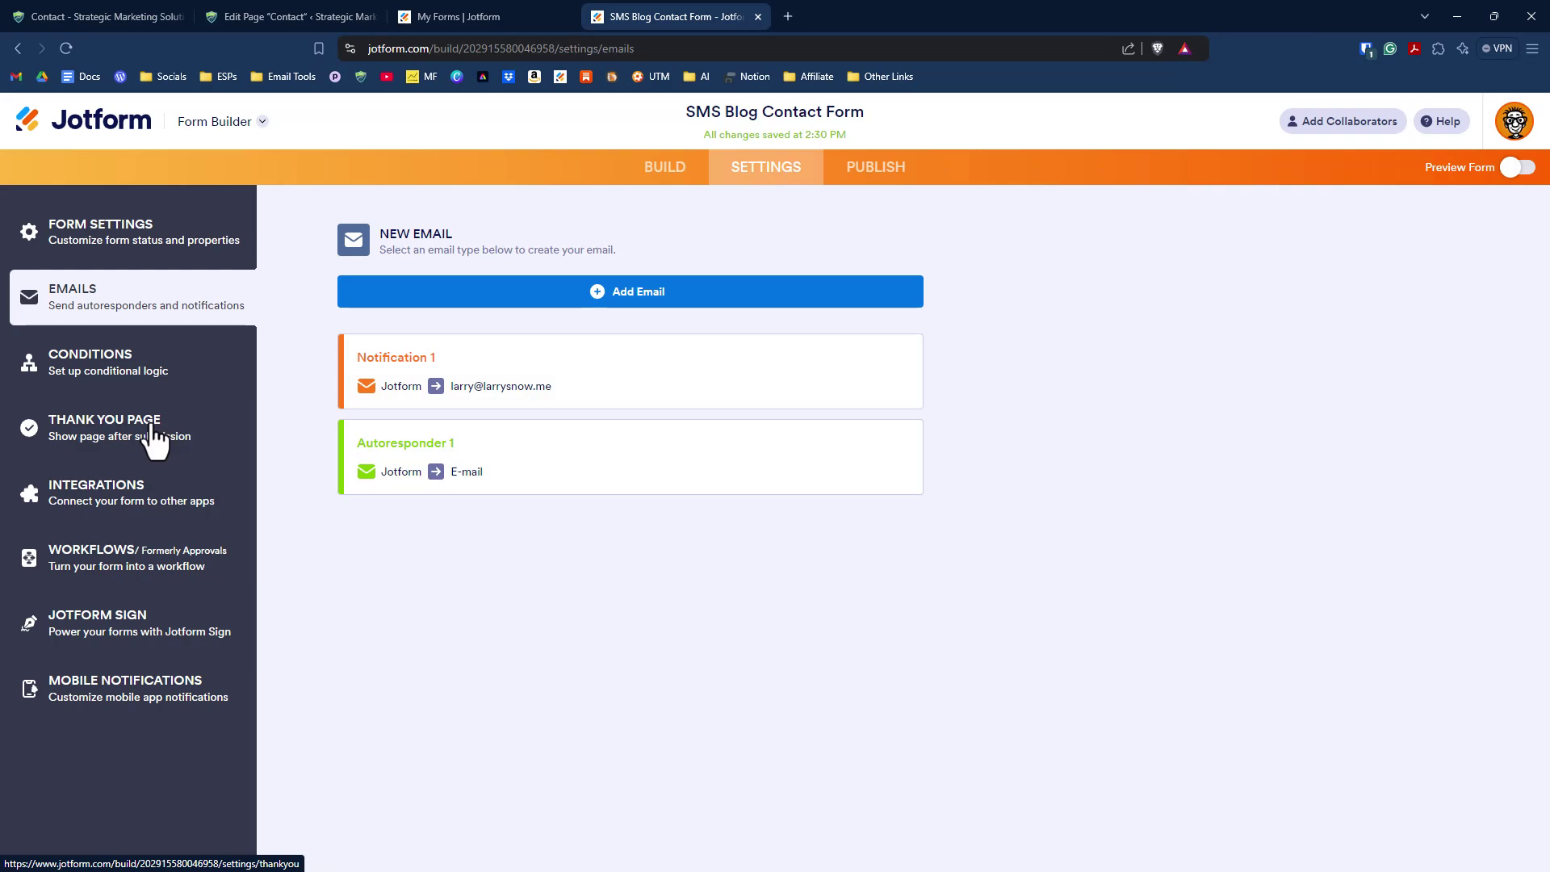
{"action": "left_click", "coordinate": [186, 424]}
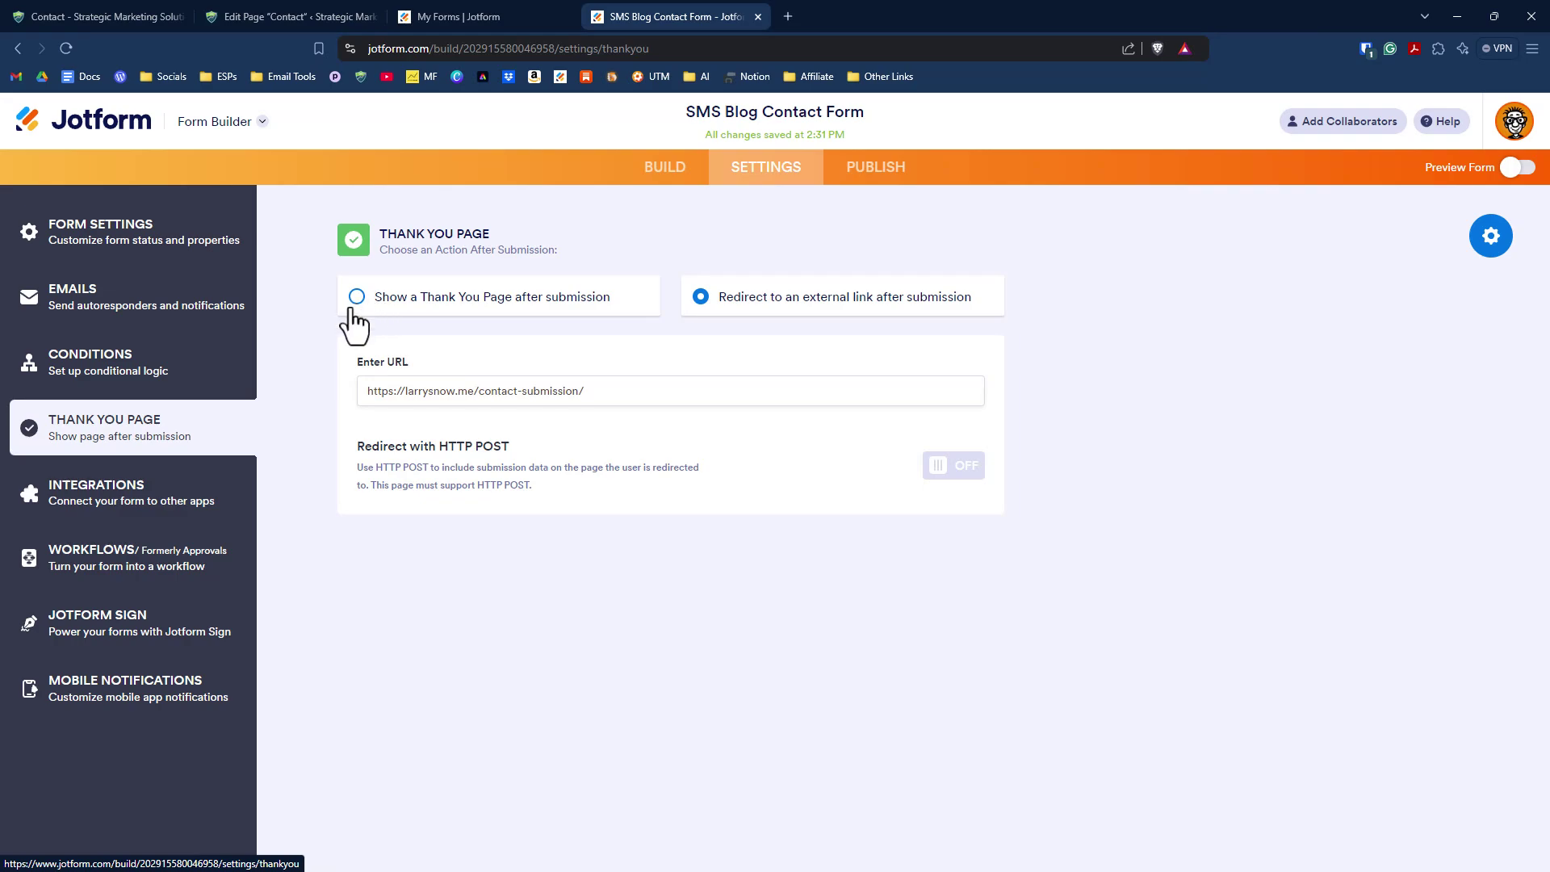
{"action": "left_click", "coordinate": [571, 303]}
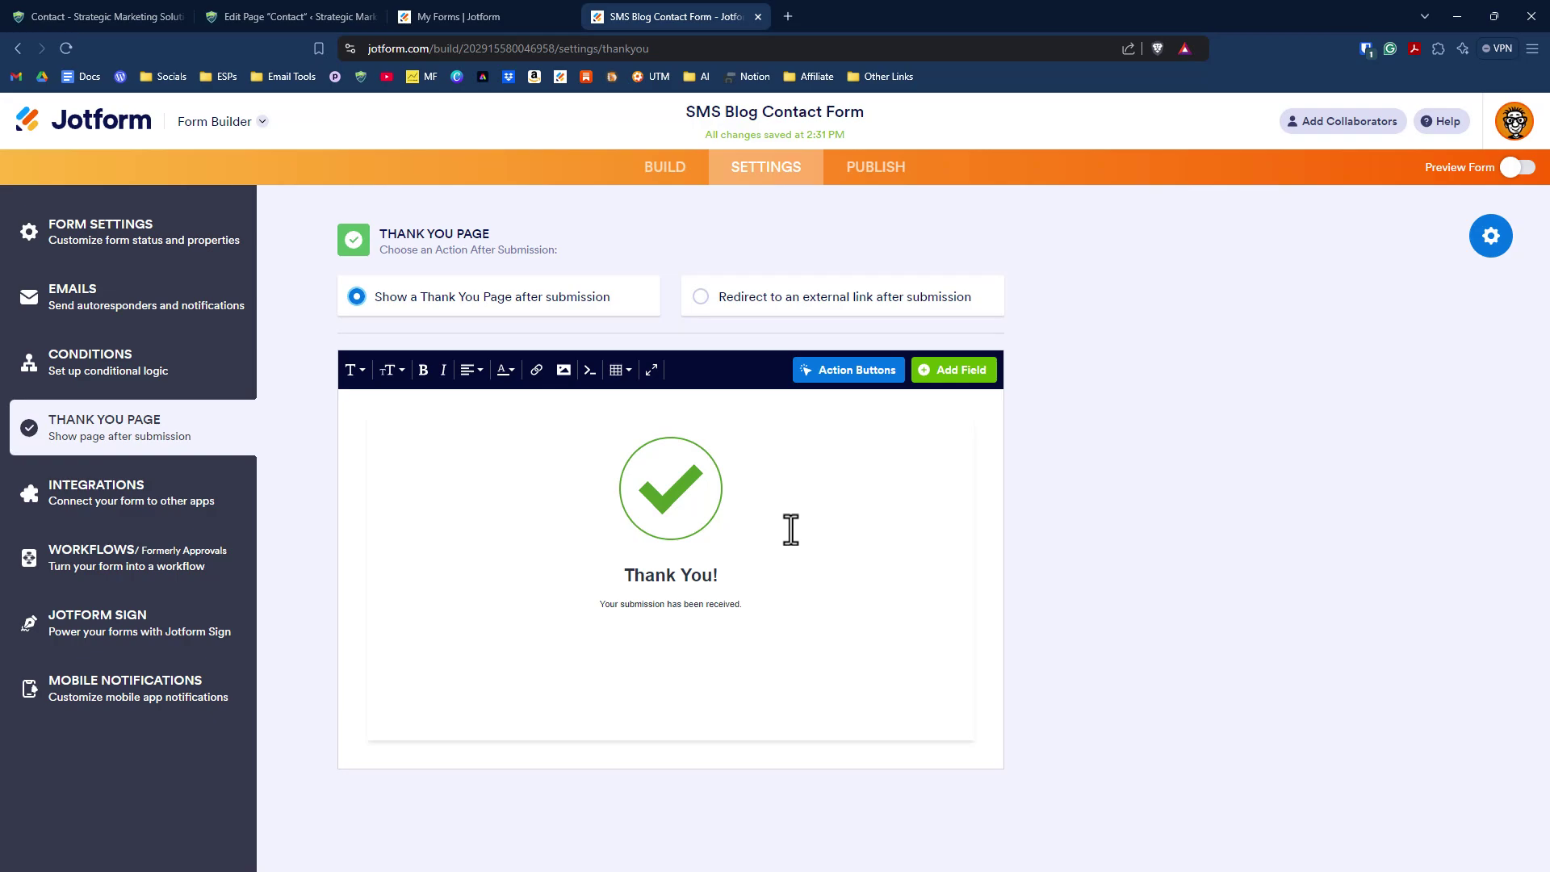
{"action": "left_click", "coordinate": [701, 299]}
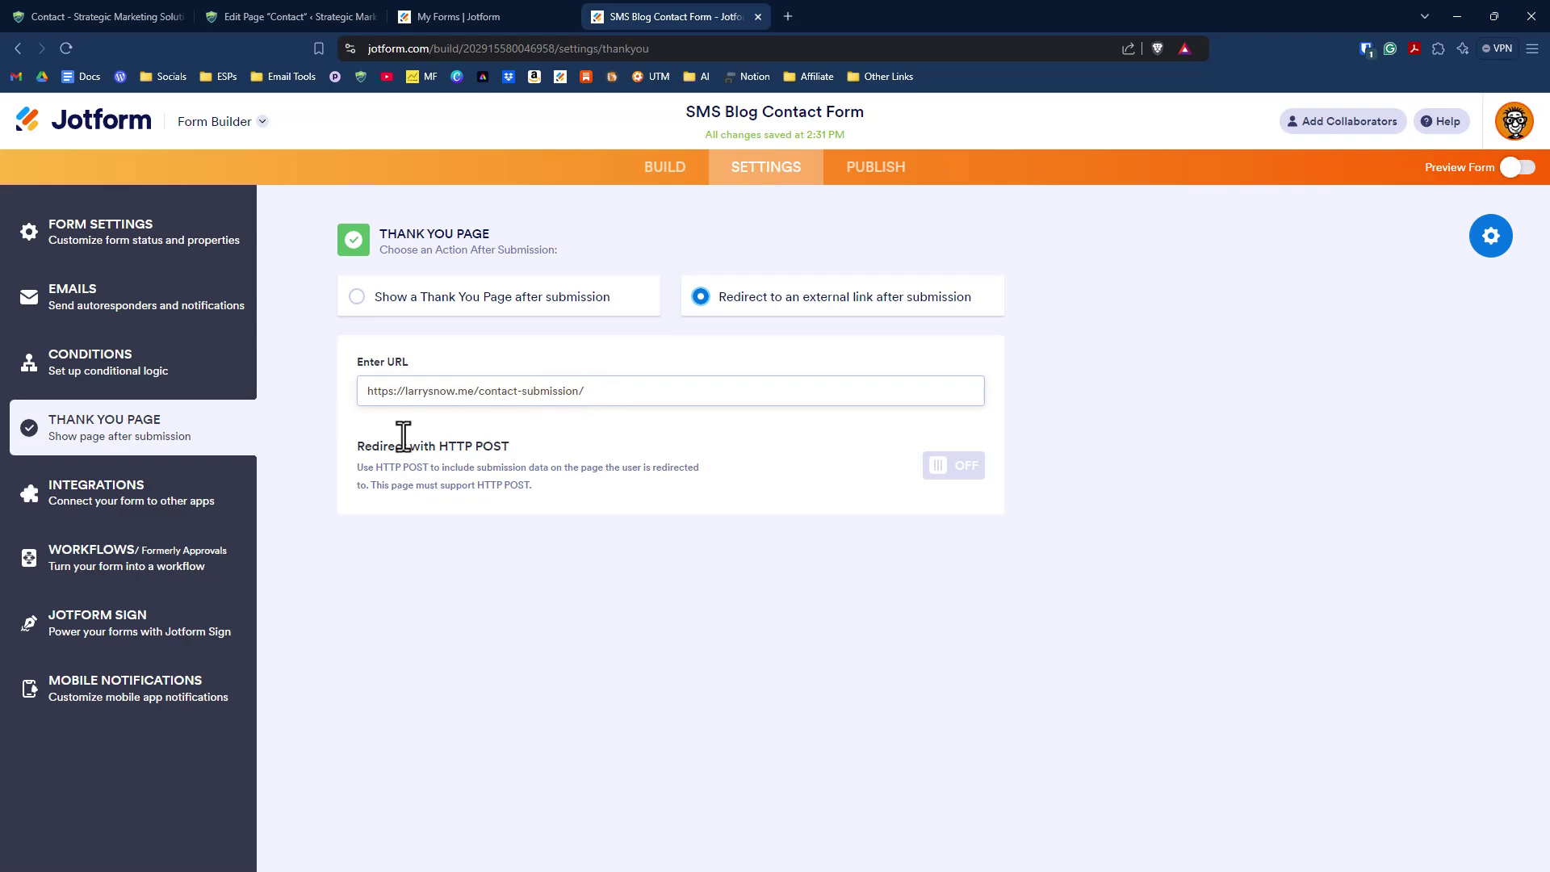
{"action": "left_click", "coordinate": [148, 507]}
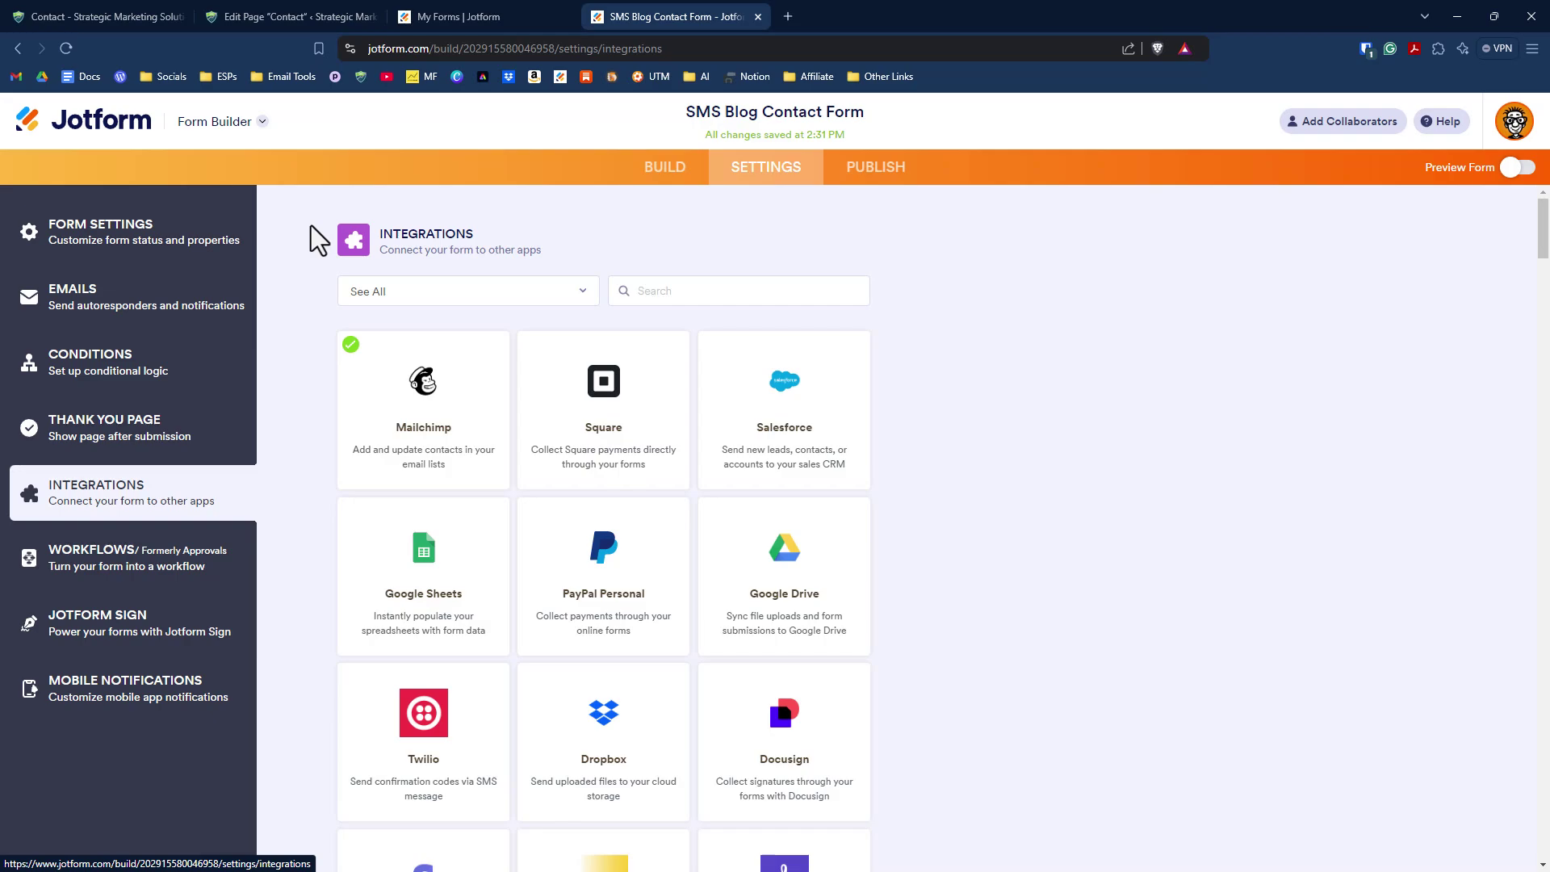
View the form's publishing options and check the existing form embed script on the WordPress Contact page
{"action": "left_click", "coordinate": [872, 171]}
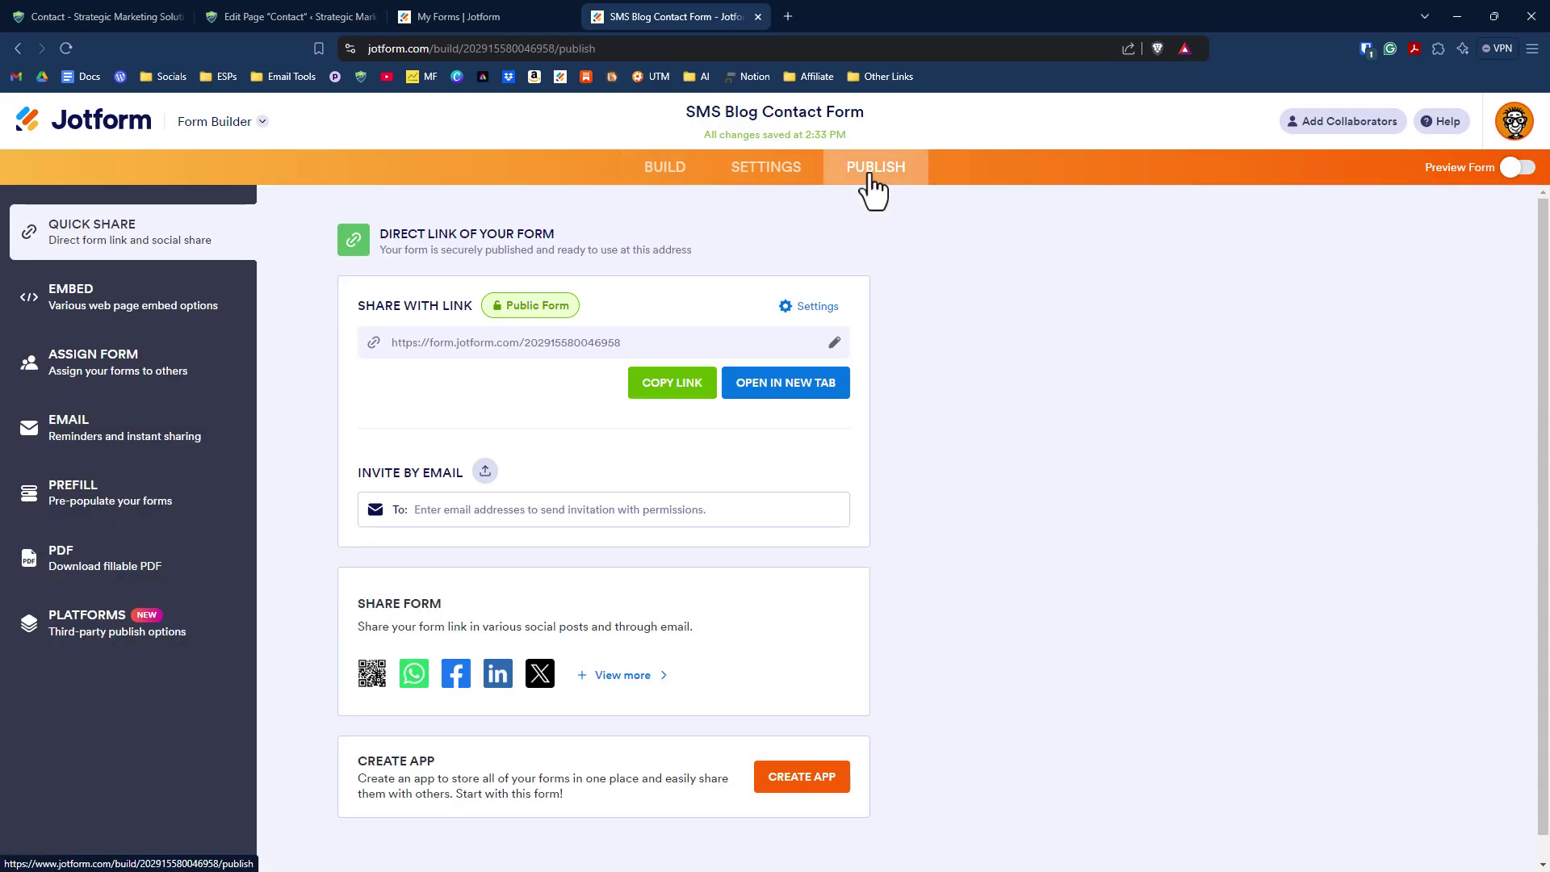
{"action": "left_click", "coordinate": [334, 22]}
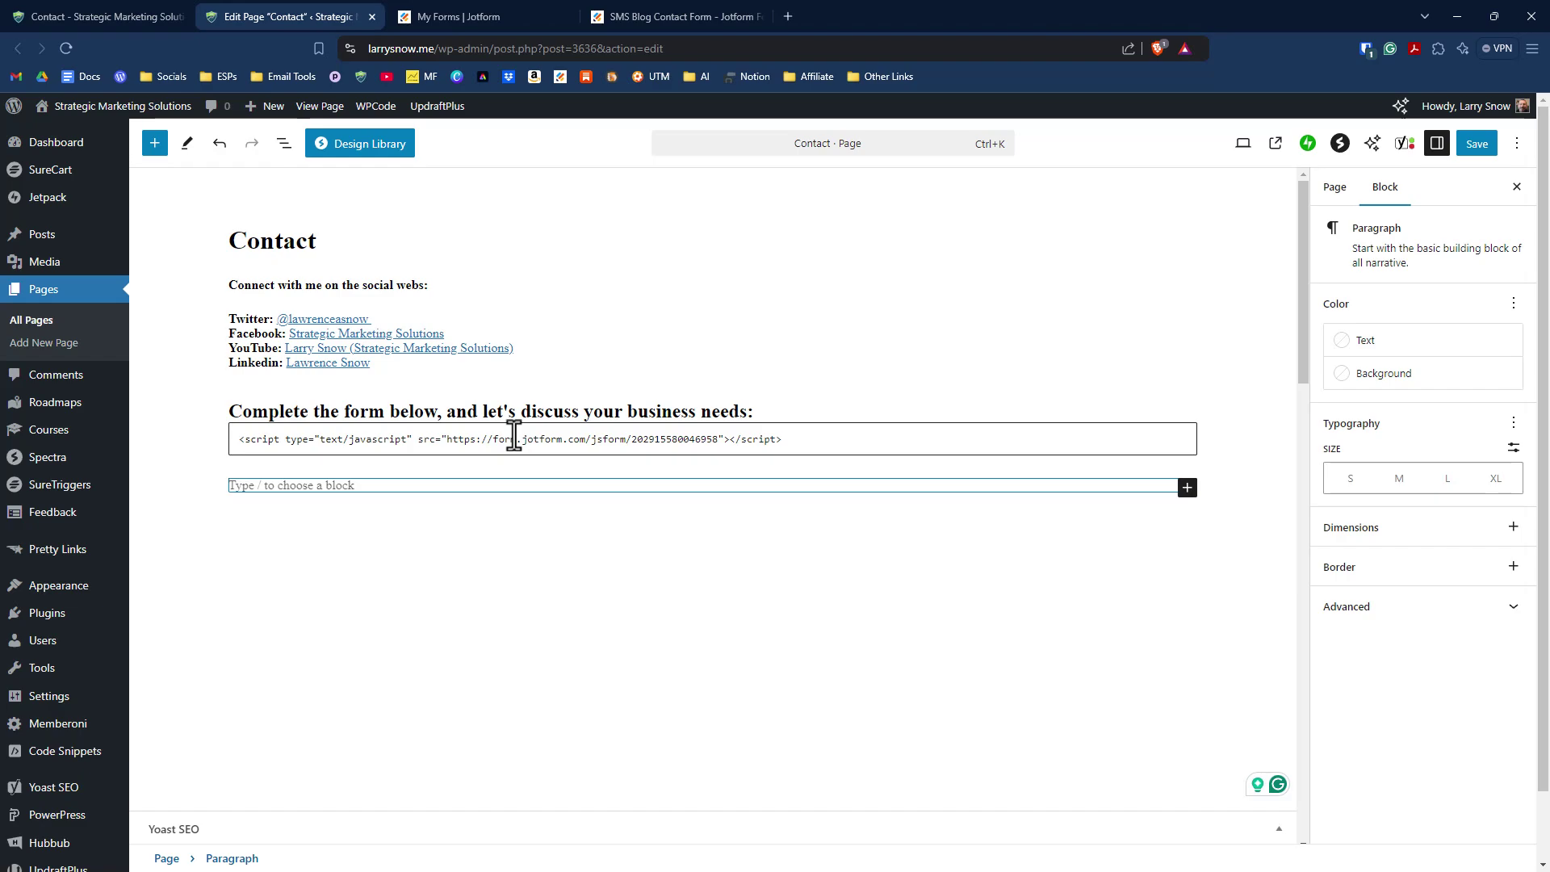
{"action": "key", "text": "ctrl+Tab"}
{"action": "key", "text": "ctrl+Tab"}
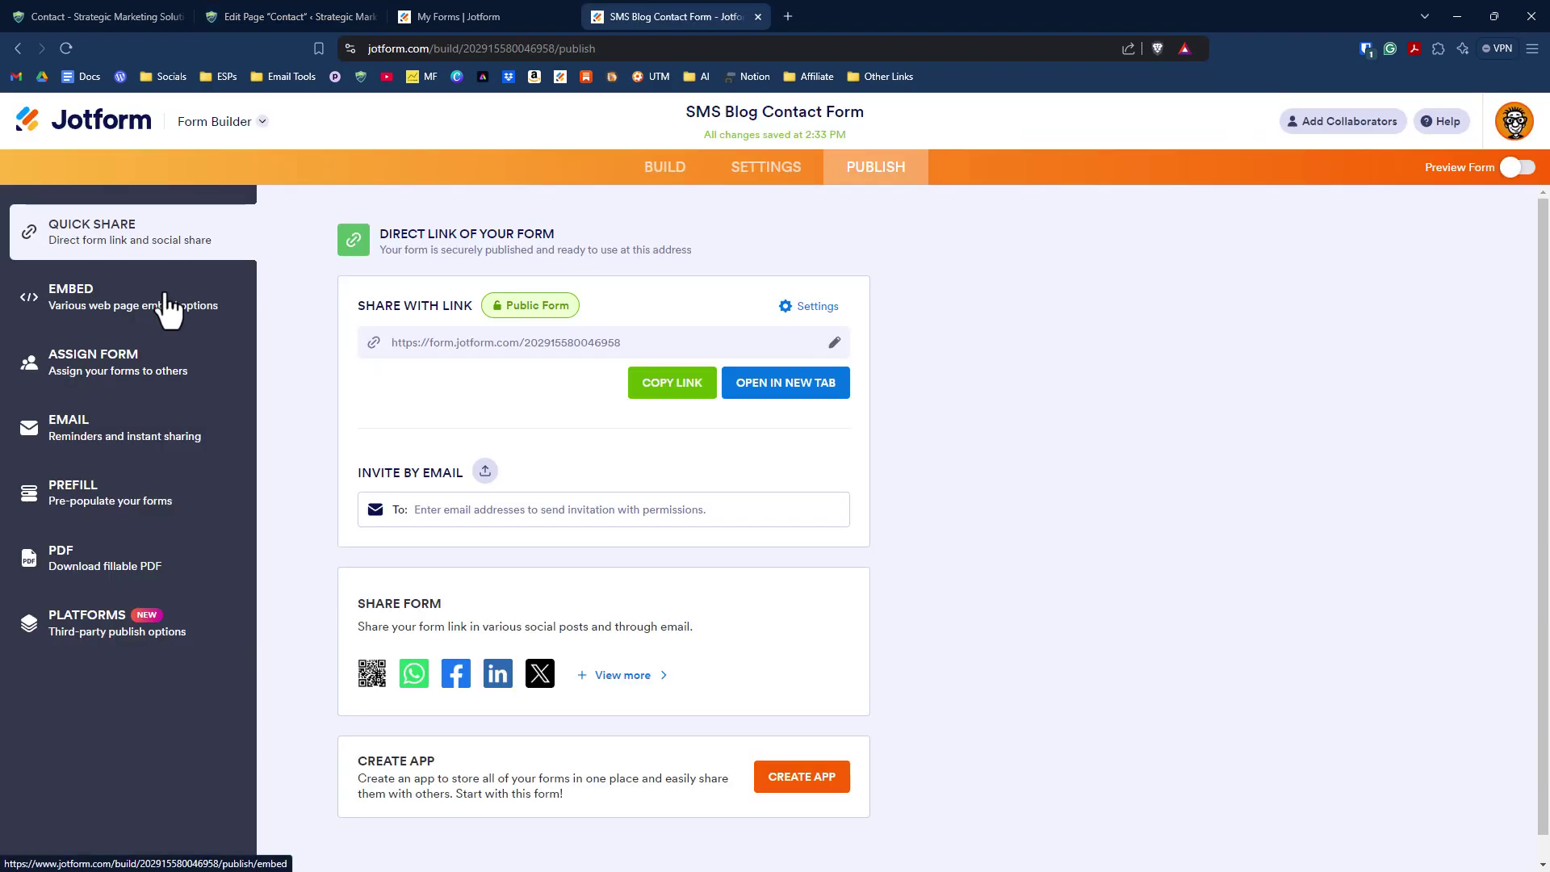
Examine the form's embed options, including the code for embedding it in a WordPress site
{"action": "left_click", "coordinate": [169, 307]}
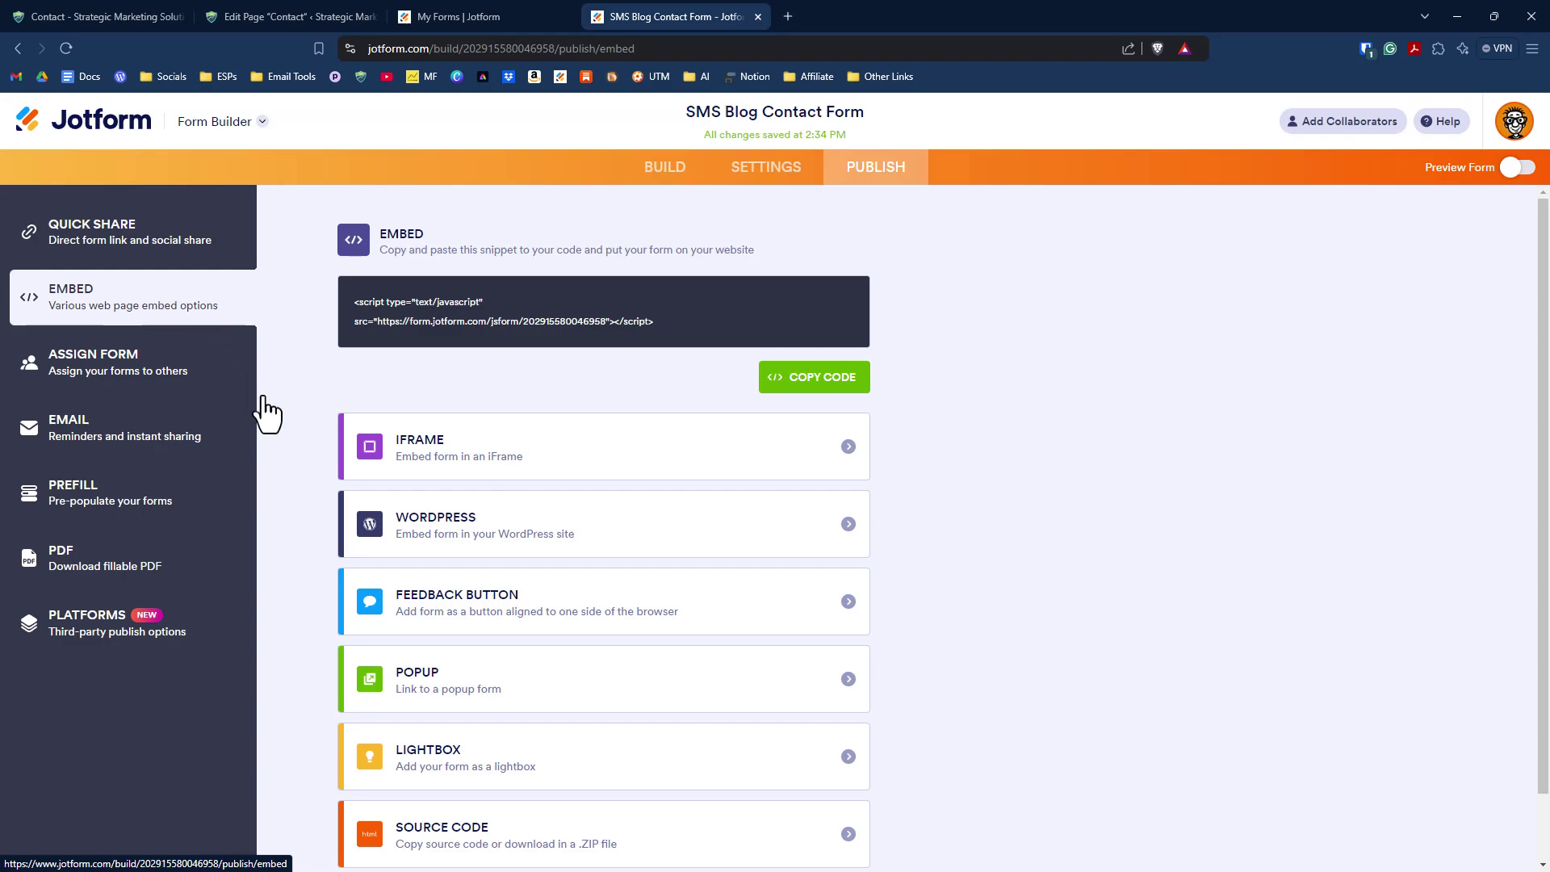
{"action": "scroll", "coordinate": [303, 445], "scroll_direction": "down", "scroll_amount": 1}
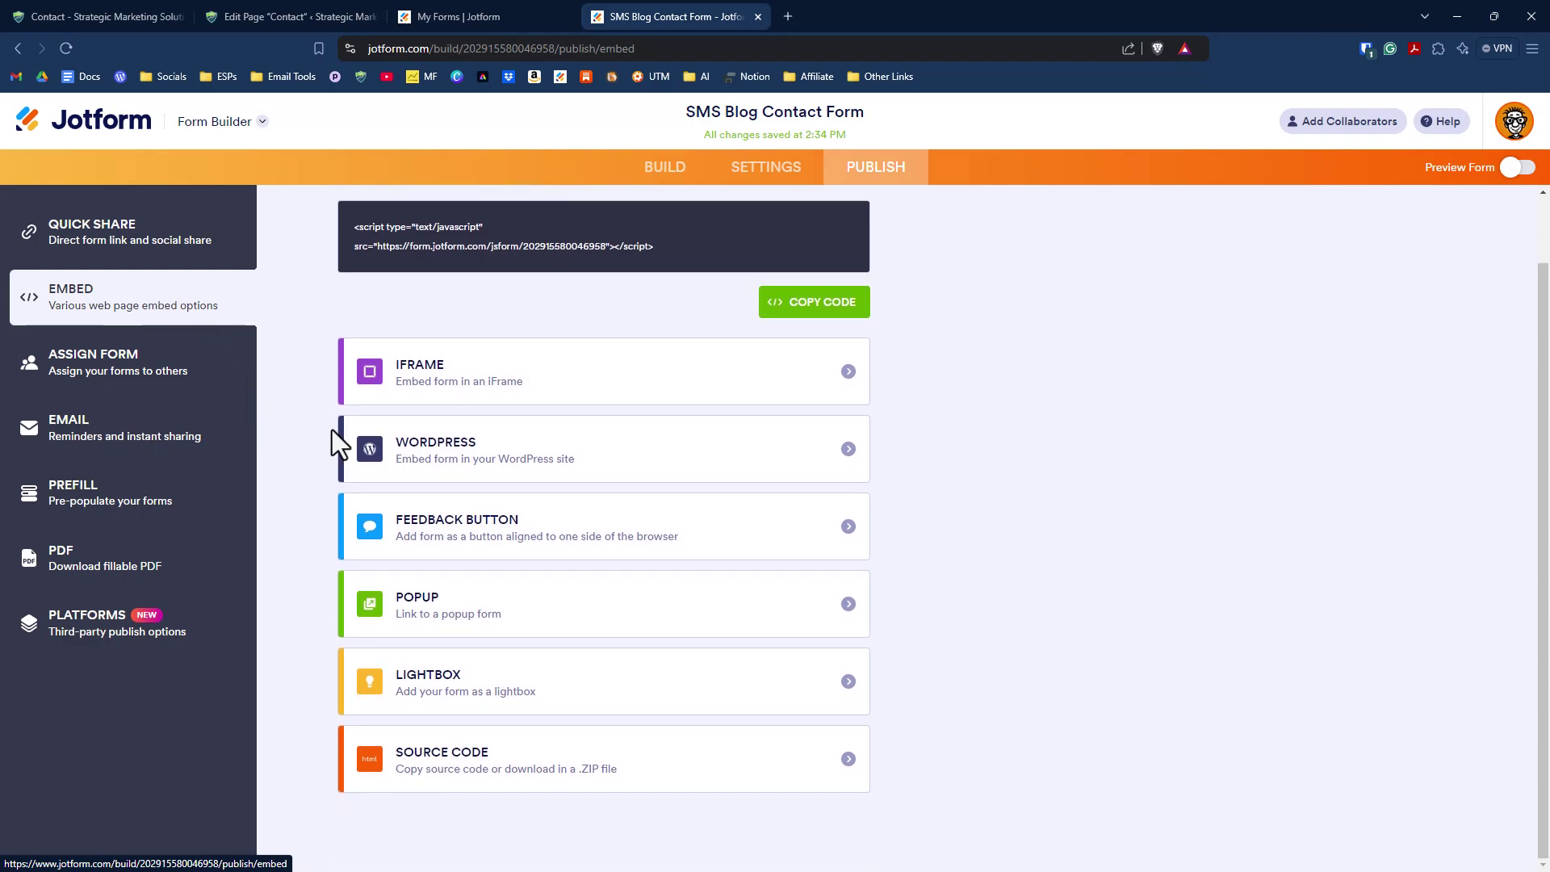
{"action": "left_click", "coordinate": [848, 447]}
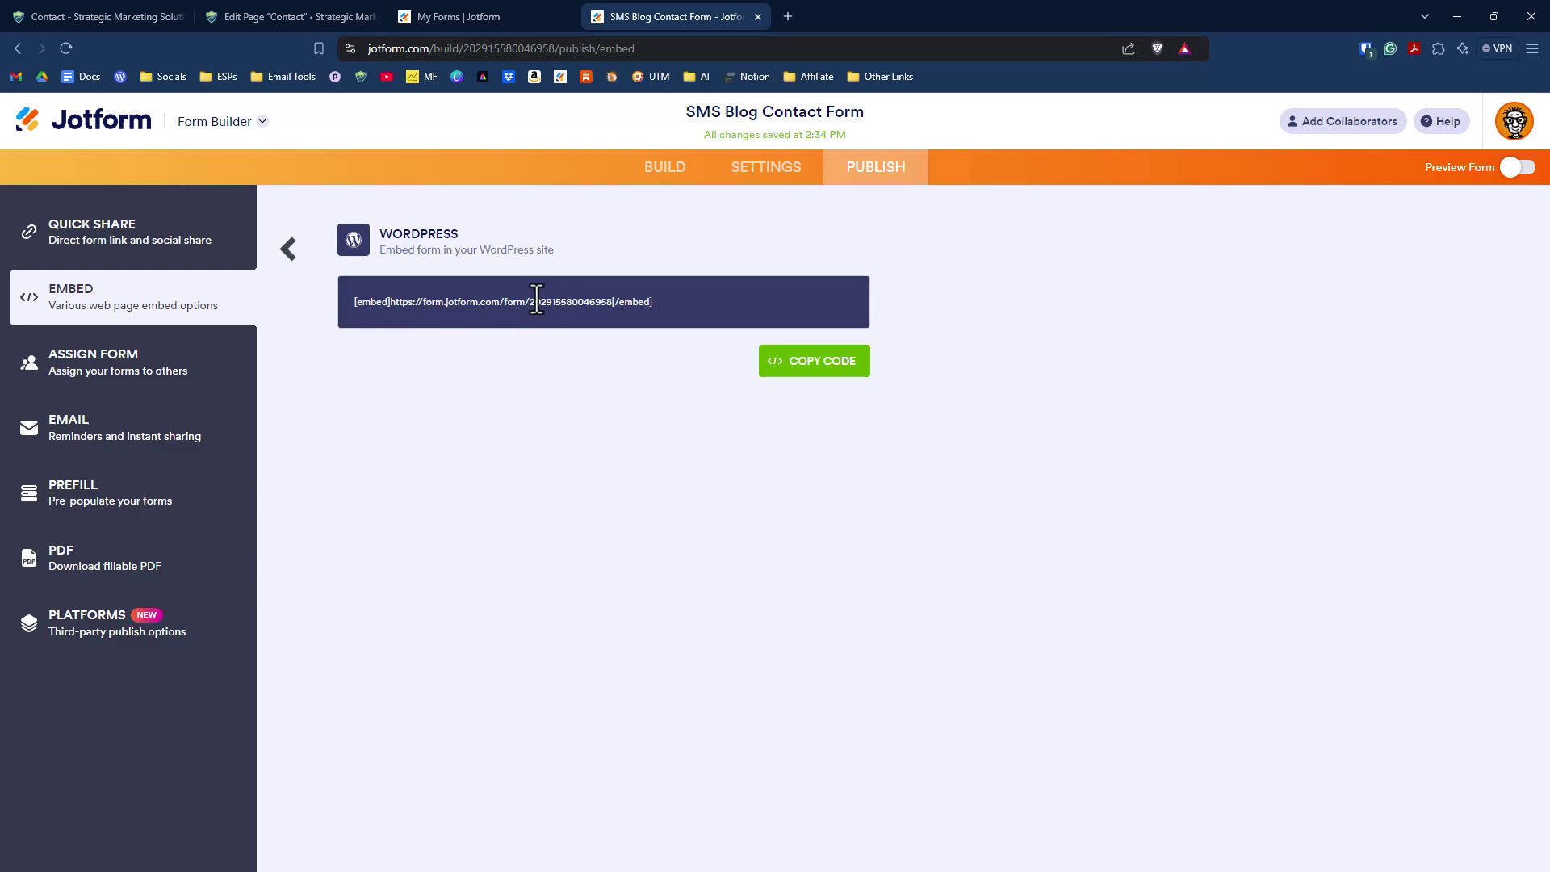
{"action": "left_click", "coordinate": [288, 249]}
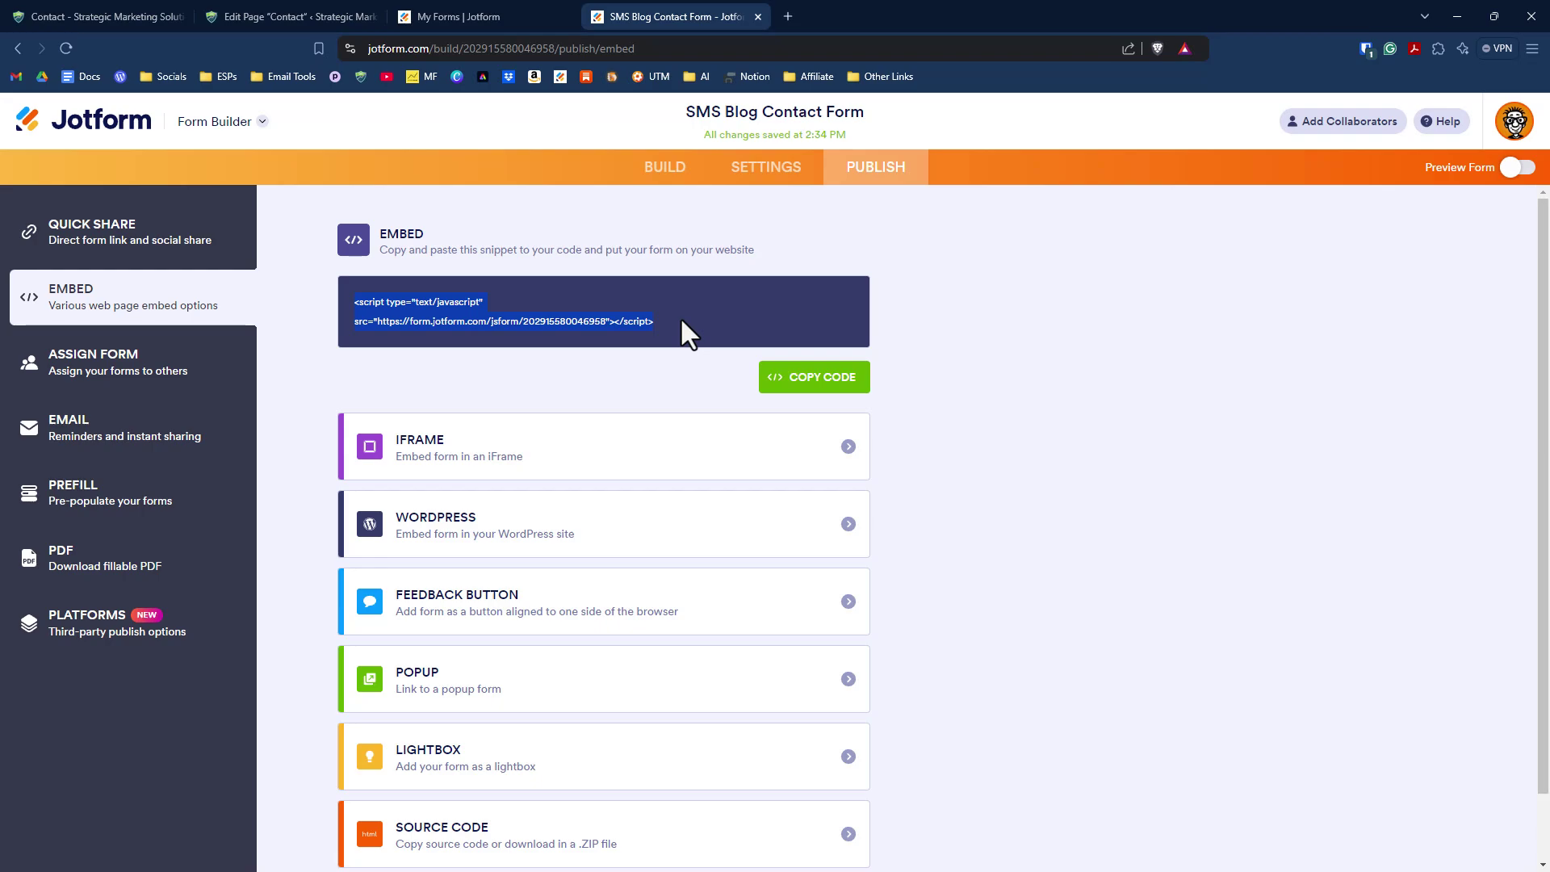
Copy the form's JavaScript embed code and paste it into a new Custom HTML block below the existing script on the WordPress Contact page
{"action": "left_click", "coordinate": [818, 386]}
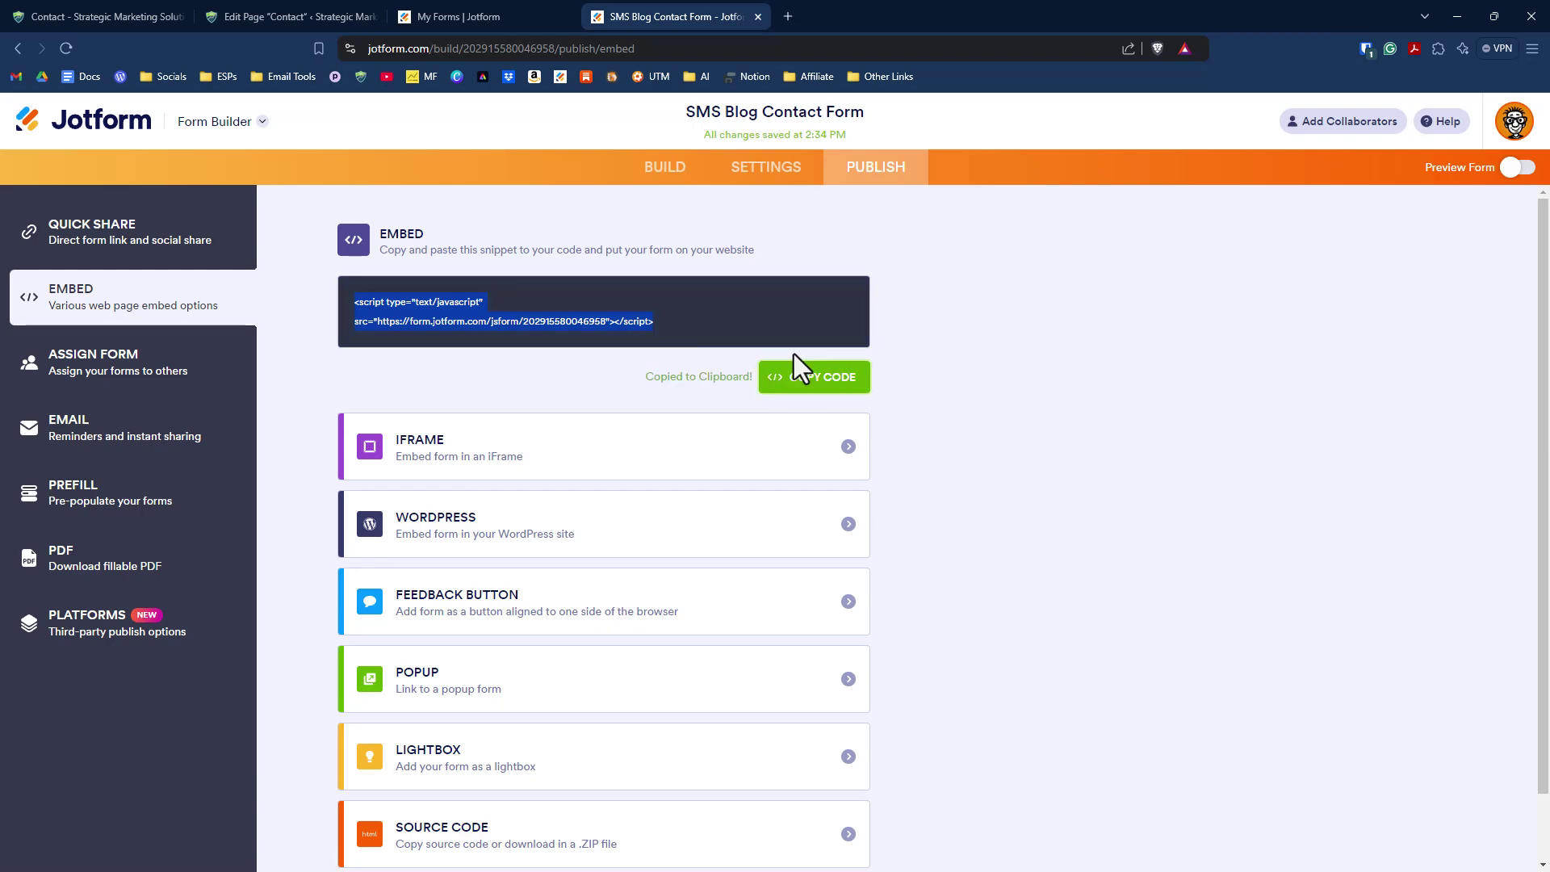
{"action": "left_click", "coordinate": [256, 12]}
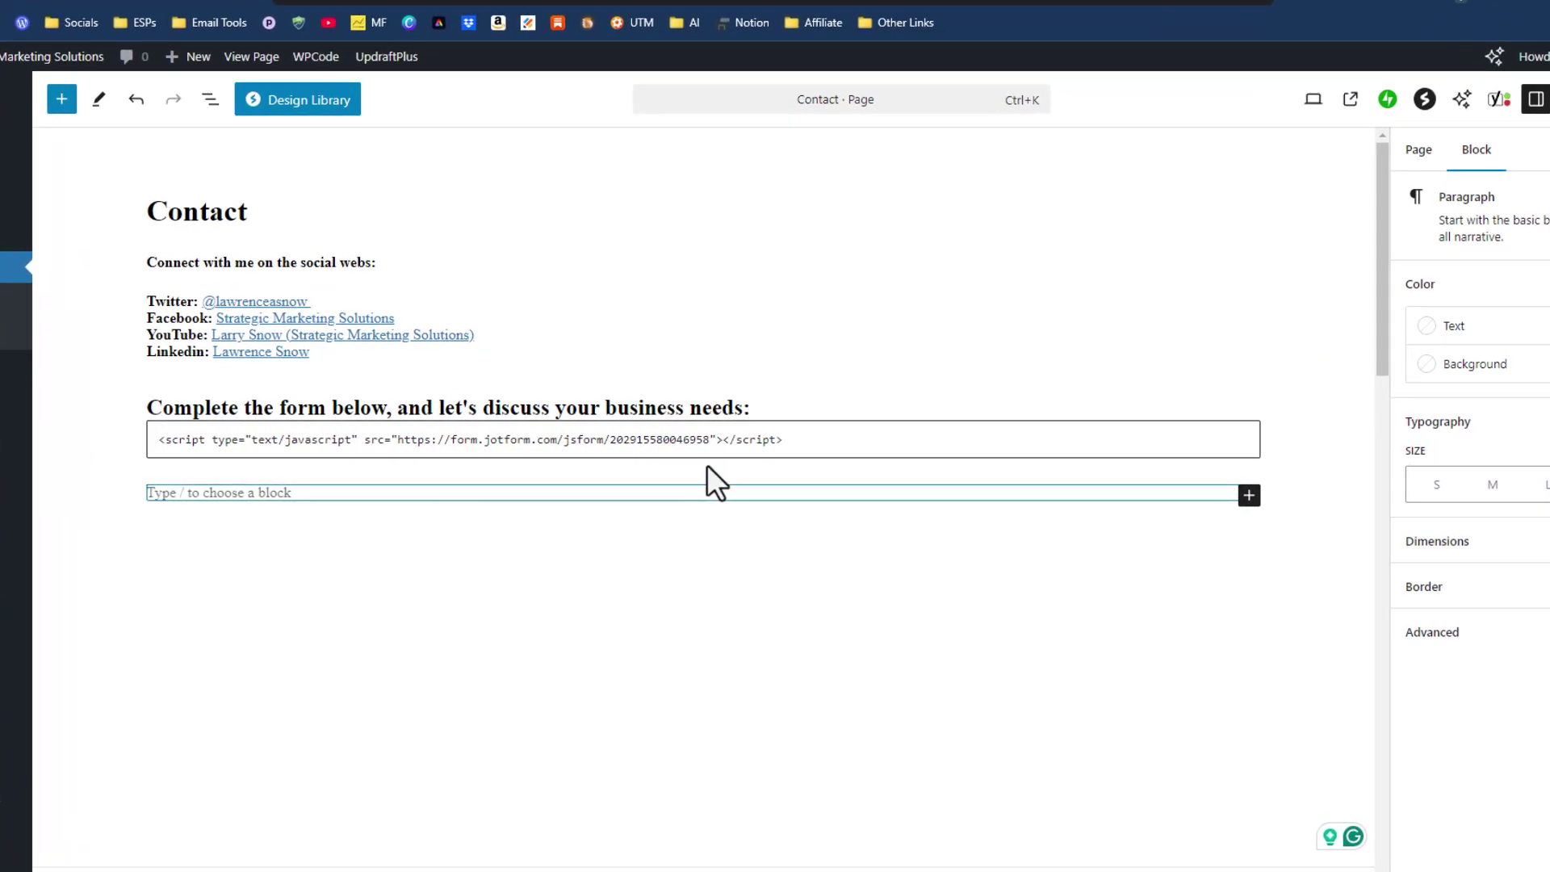
{"action": "left_click", "coordinate": [731, 477]}
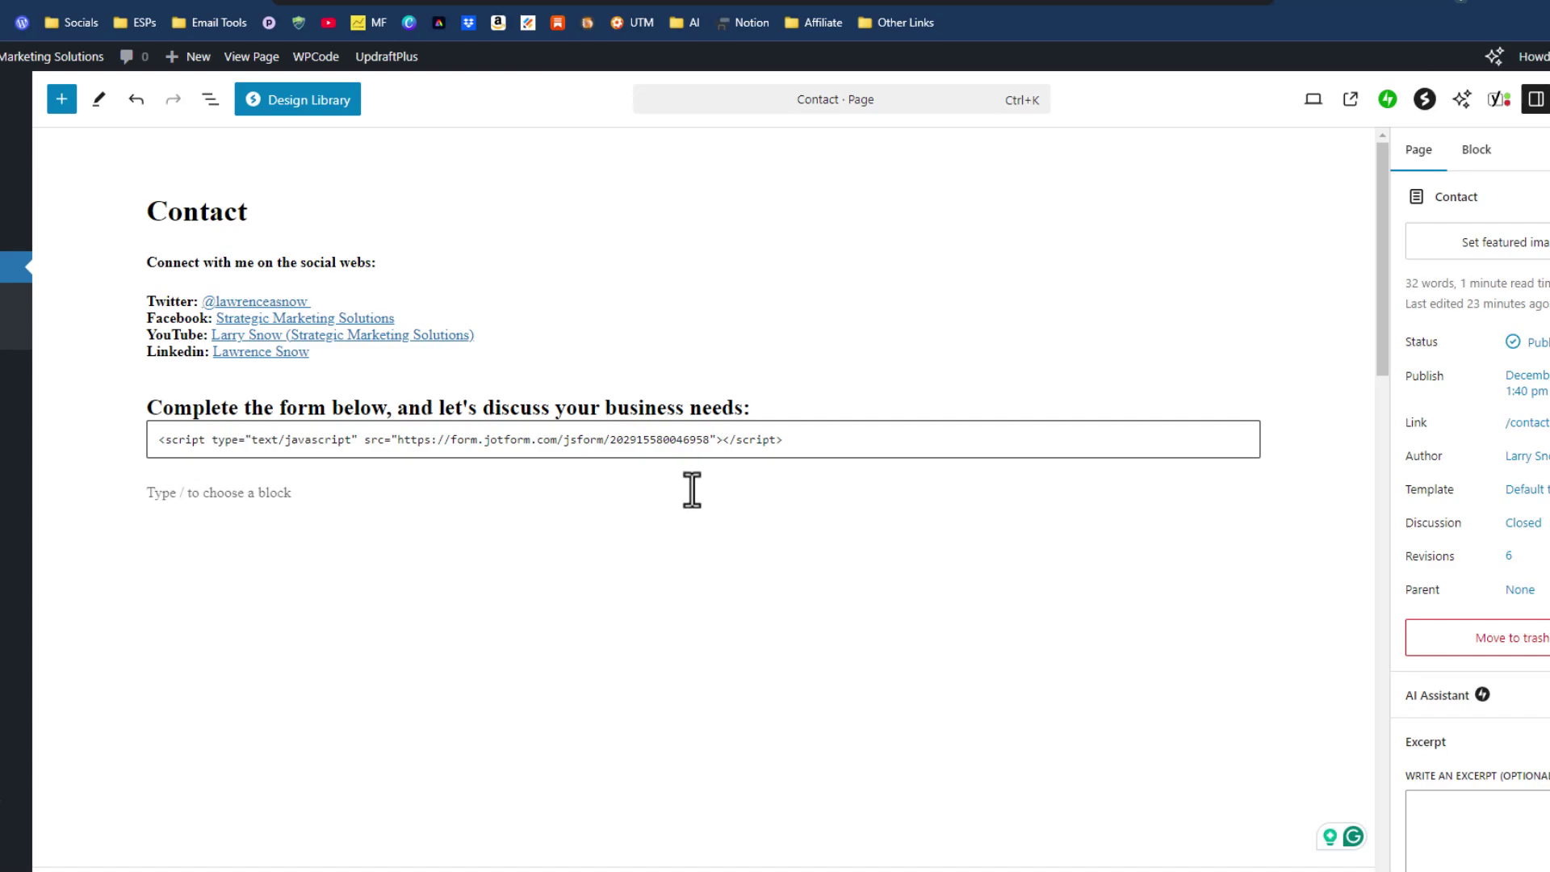
{"action": "mouse_move", "coordinate": [703, 478]}
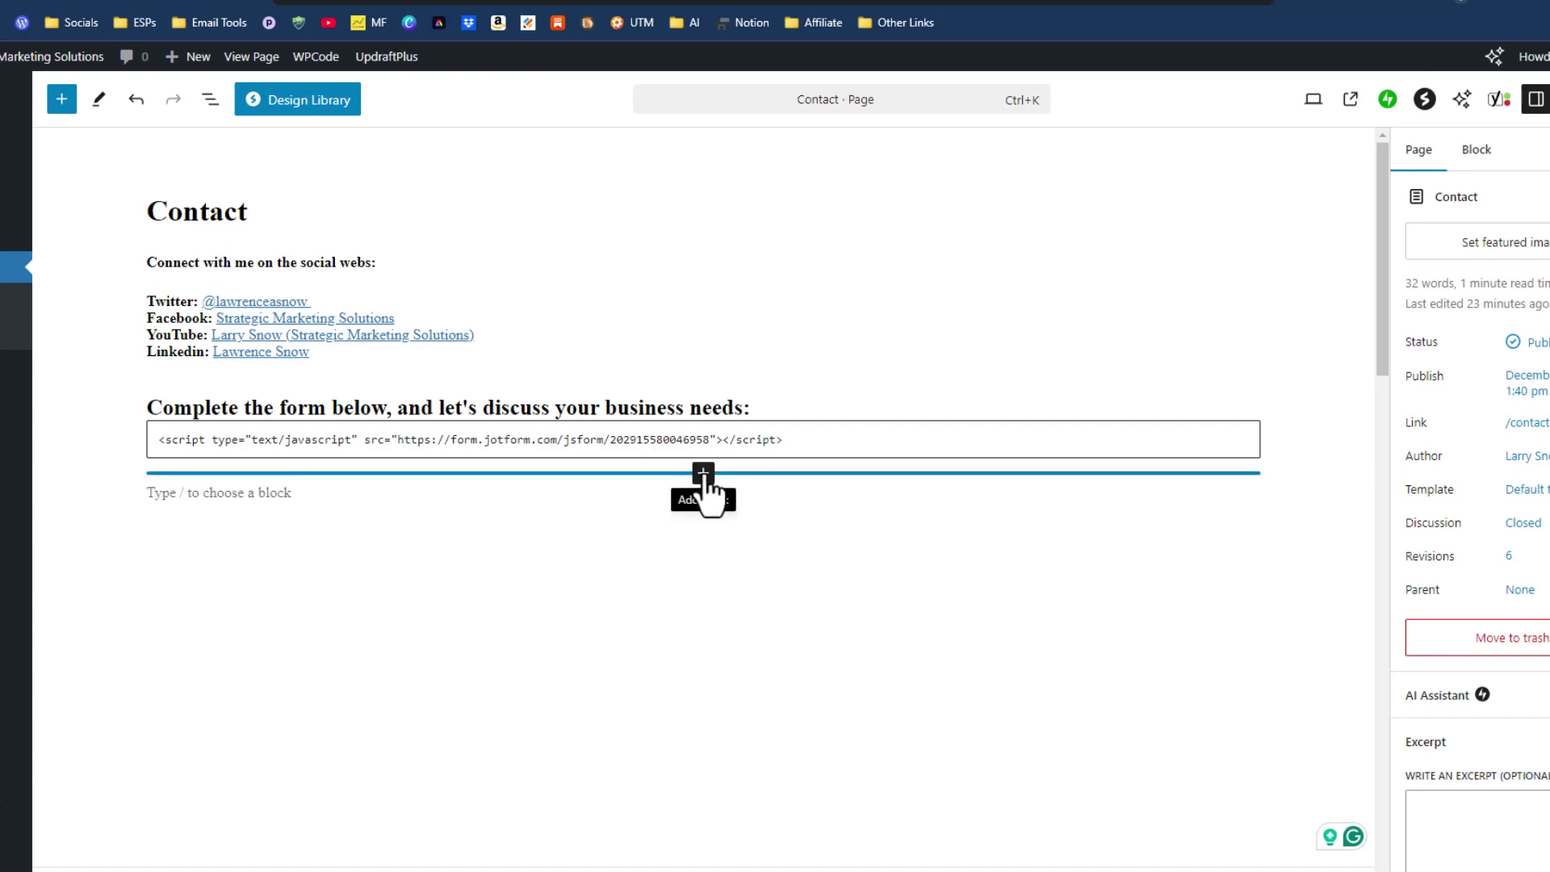
{"action": "left_click", "coordinate": [703, 475]}
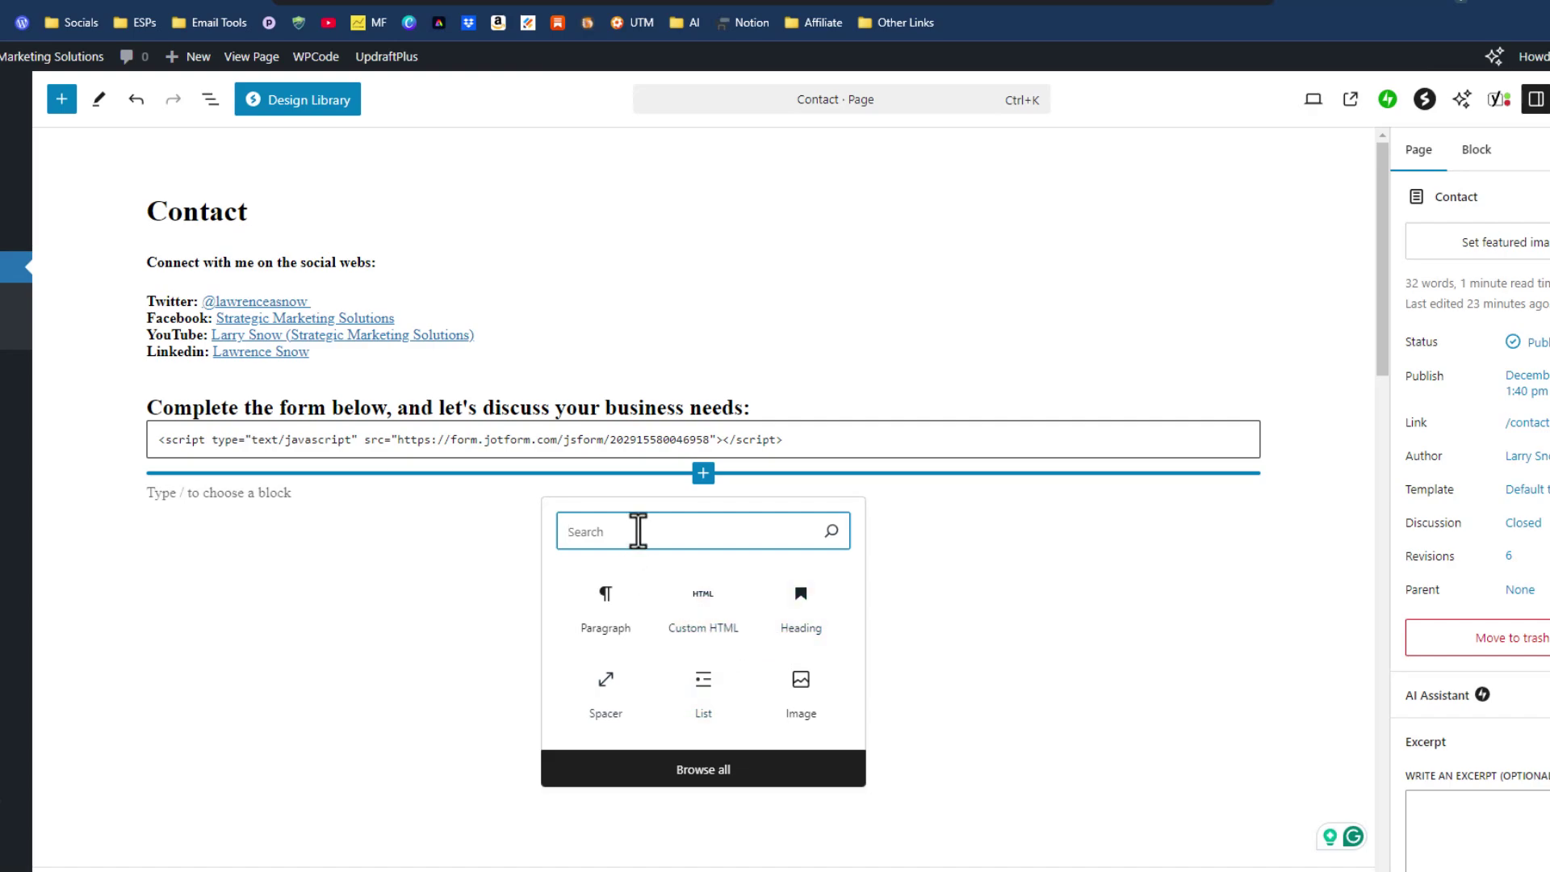
{"action": "type", "text": "cus"}
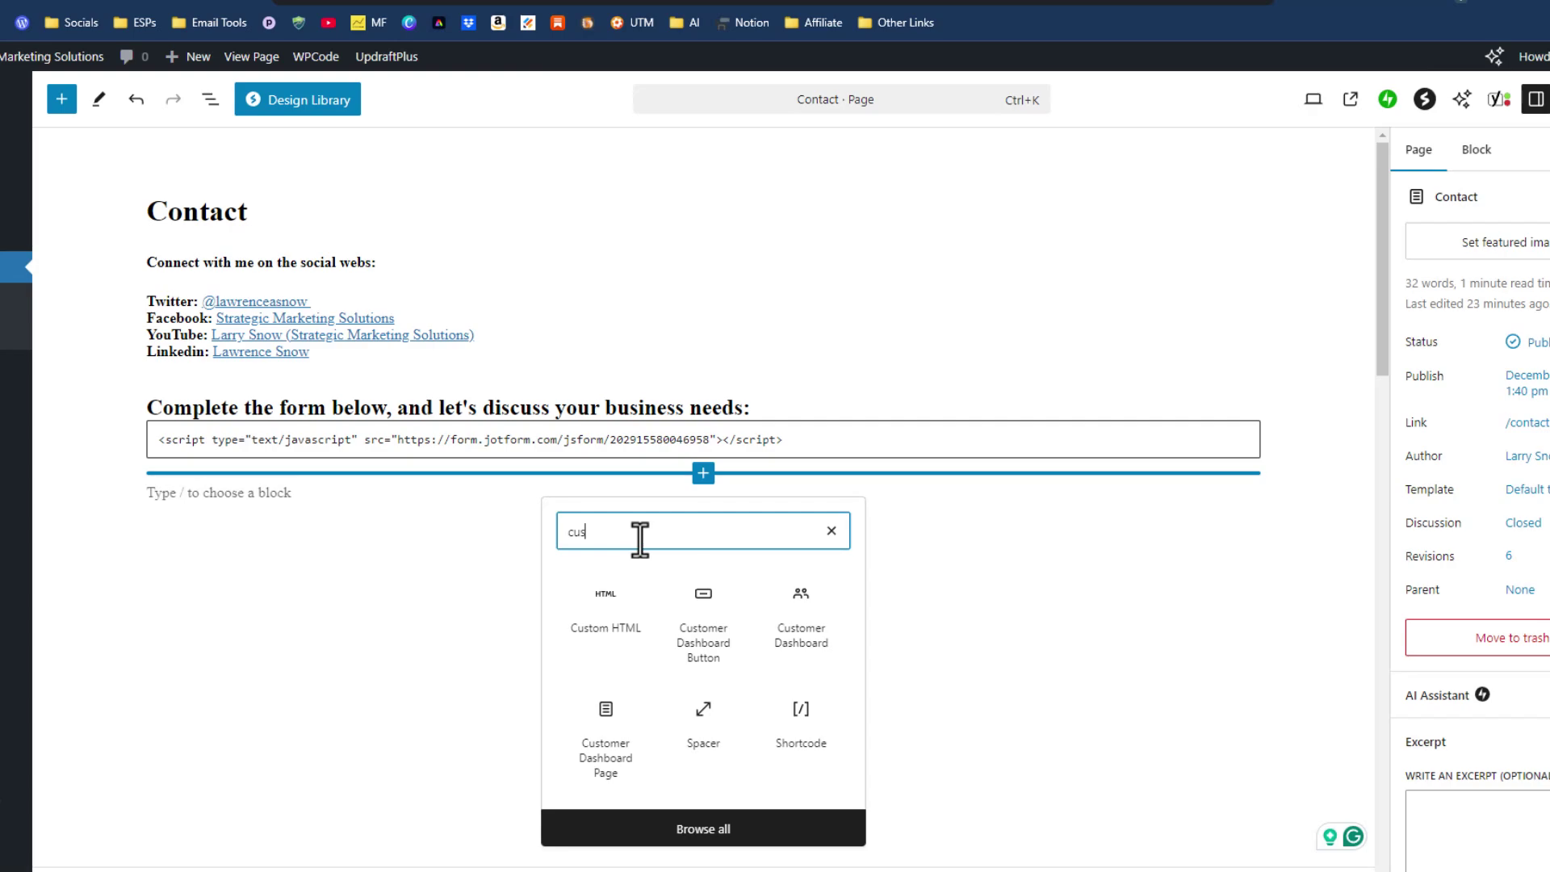
{"action": "left_click", "coordinate": [614, 626]}
{"action": "key", "text": "ctrl+v"}
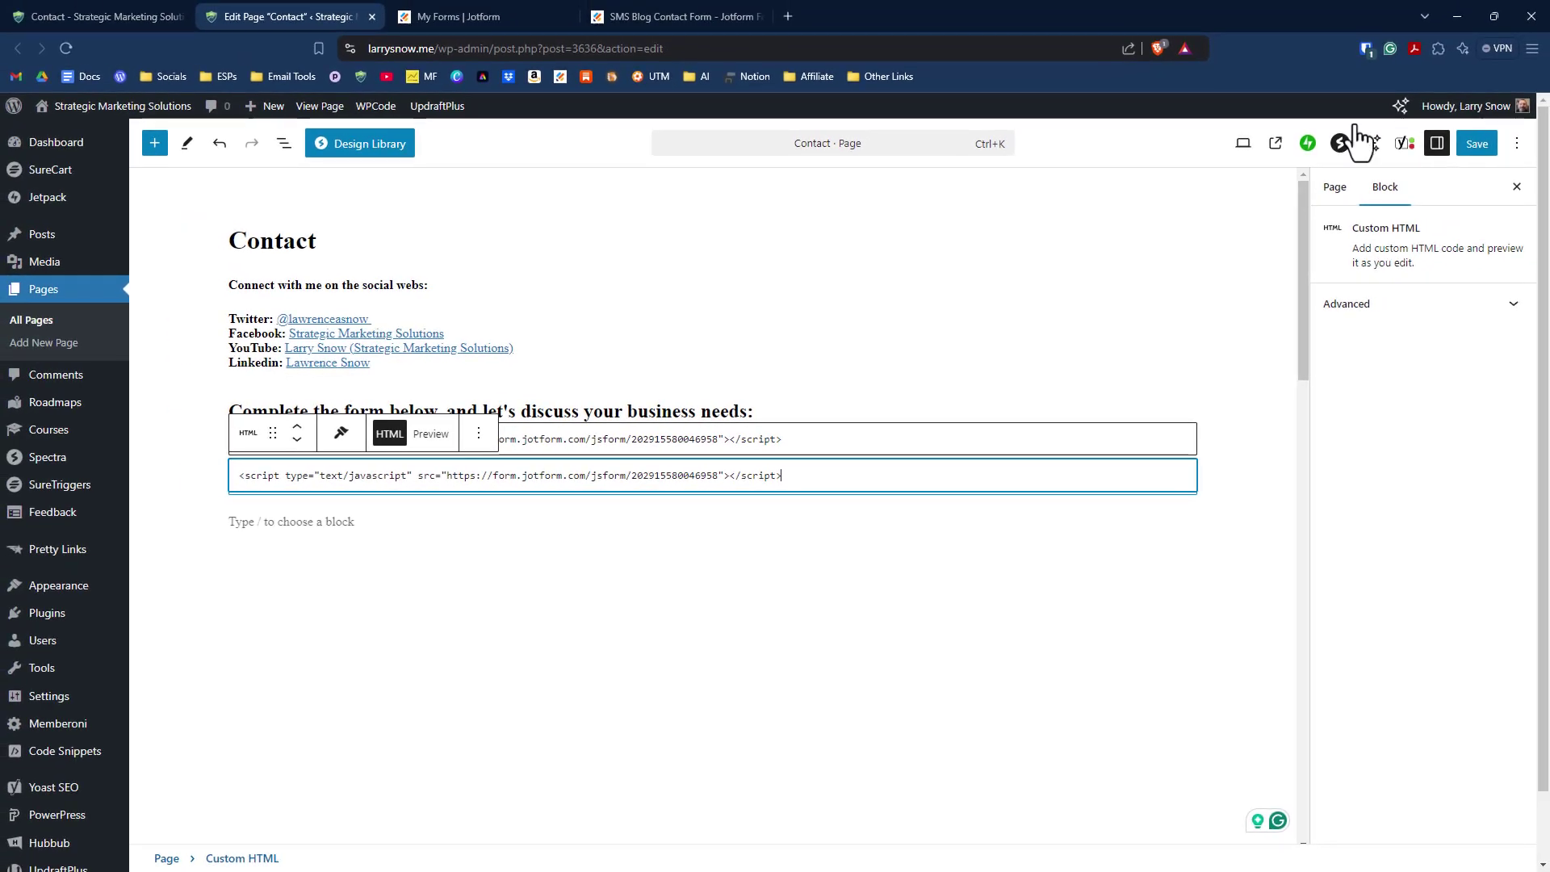
Delete the duplicate Custom HTML block from the Contact page and save the page
{"action": "left_click", "coordinate": [482, 449]}
{"action": "left_click", "coordinate": [503, 804]}
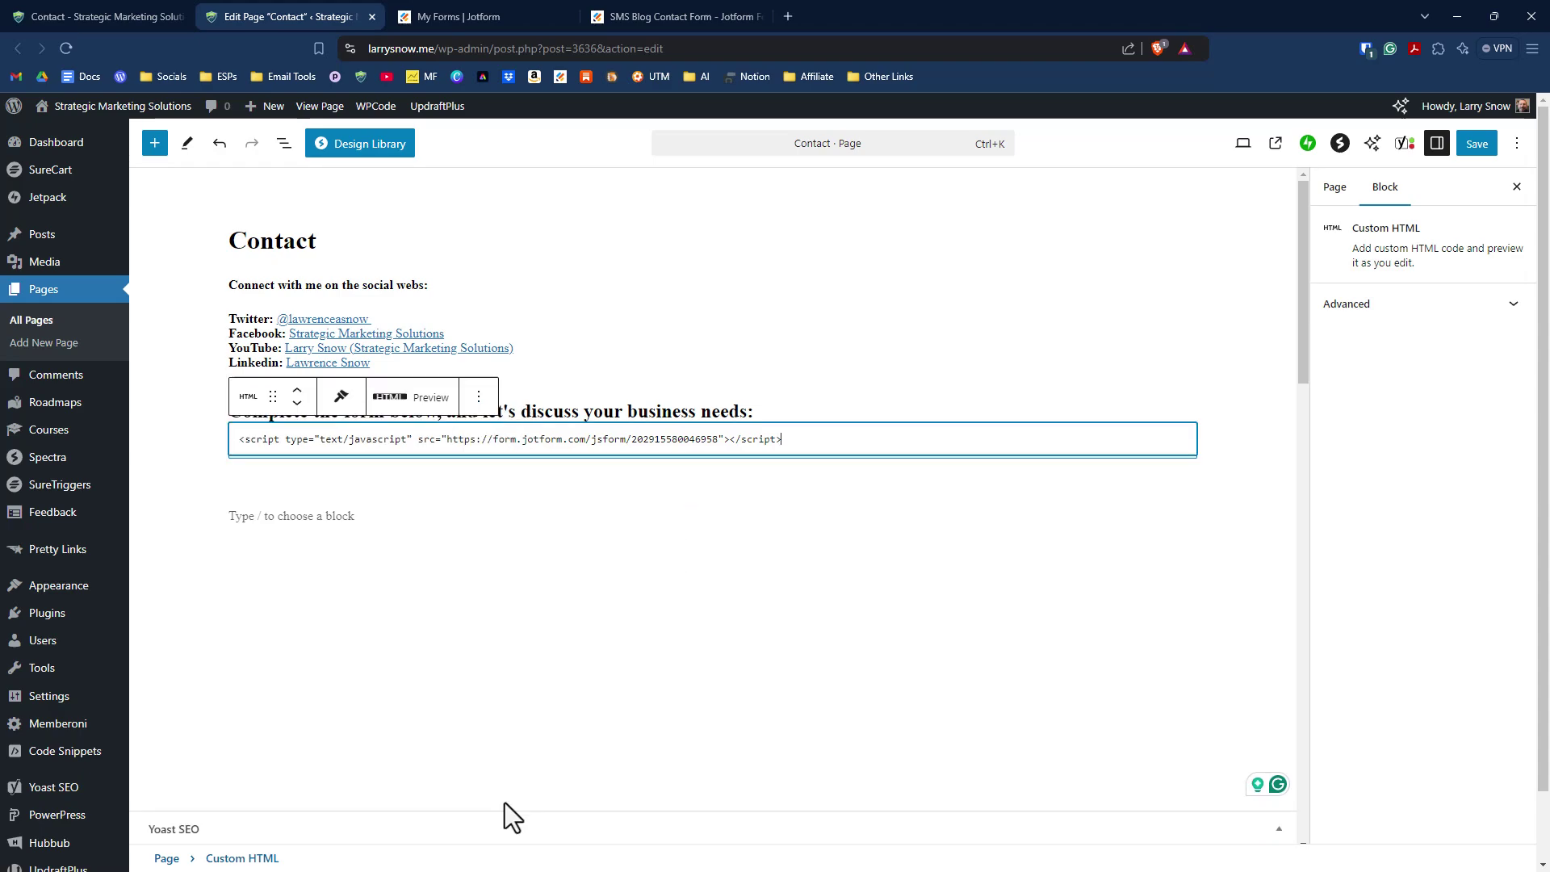
{"action": "key", "text": "ctrl+s"}
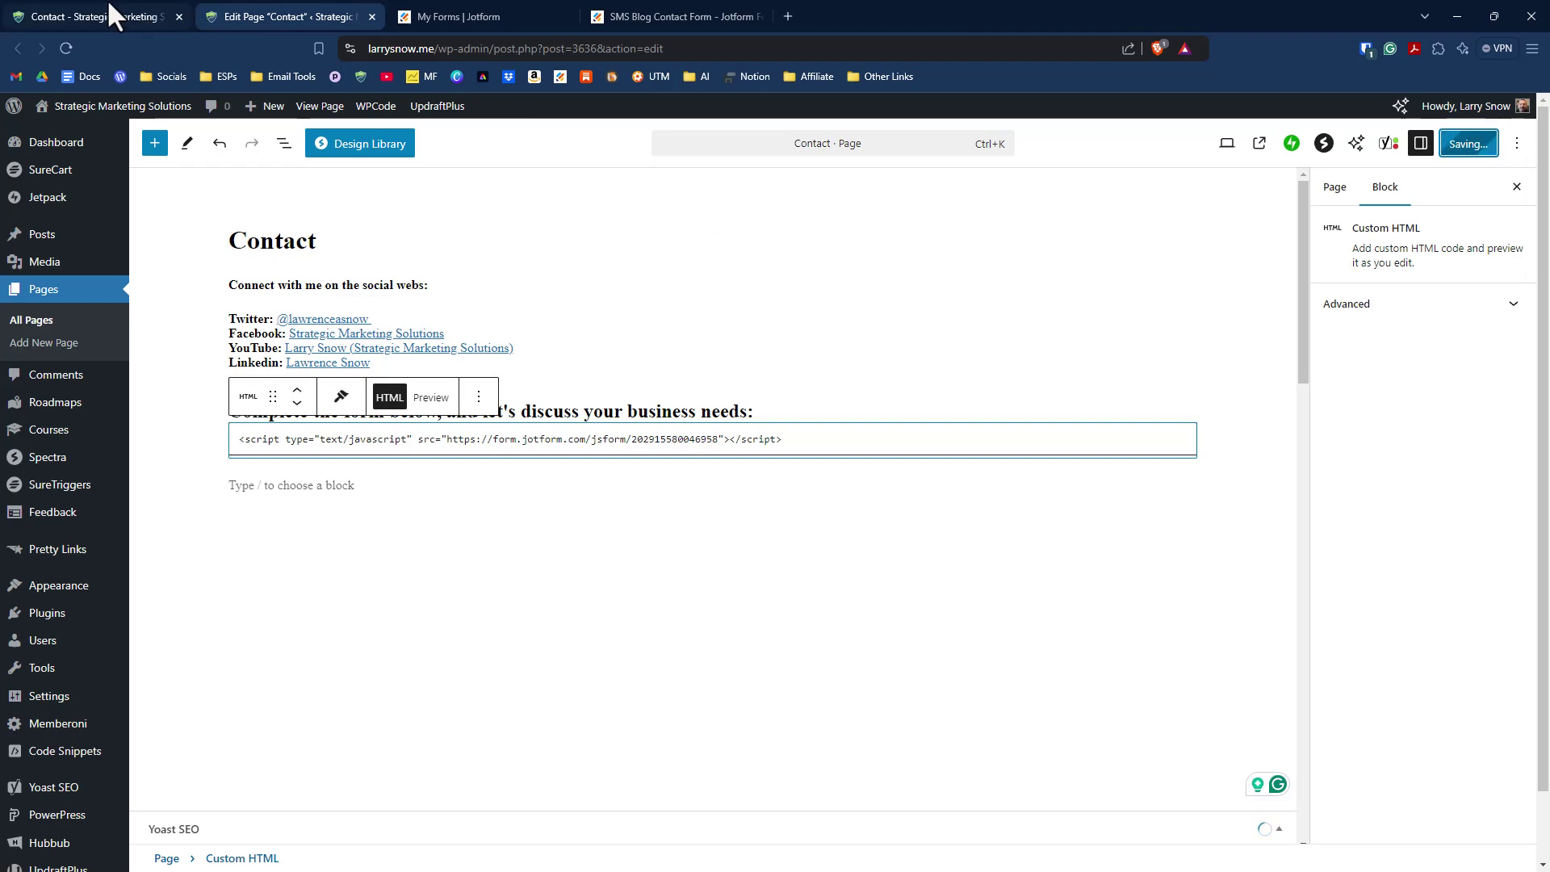
Open the live Contact page and test the form's conditional fields with Speaking Opportunity and Email Marketing Consulting selected
{"action": "left_click", "coordinate": [1276, 143]}
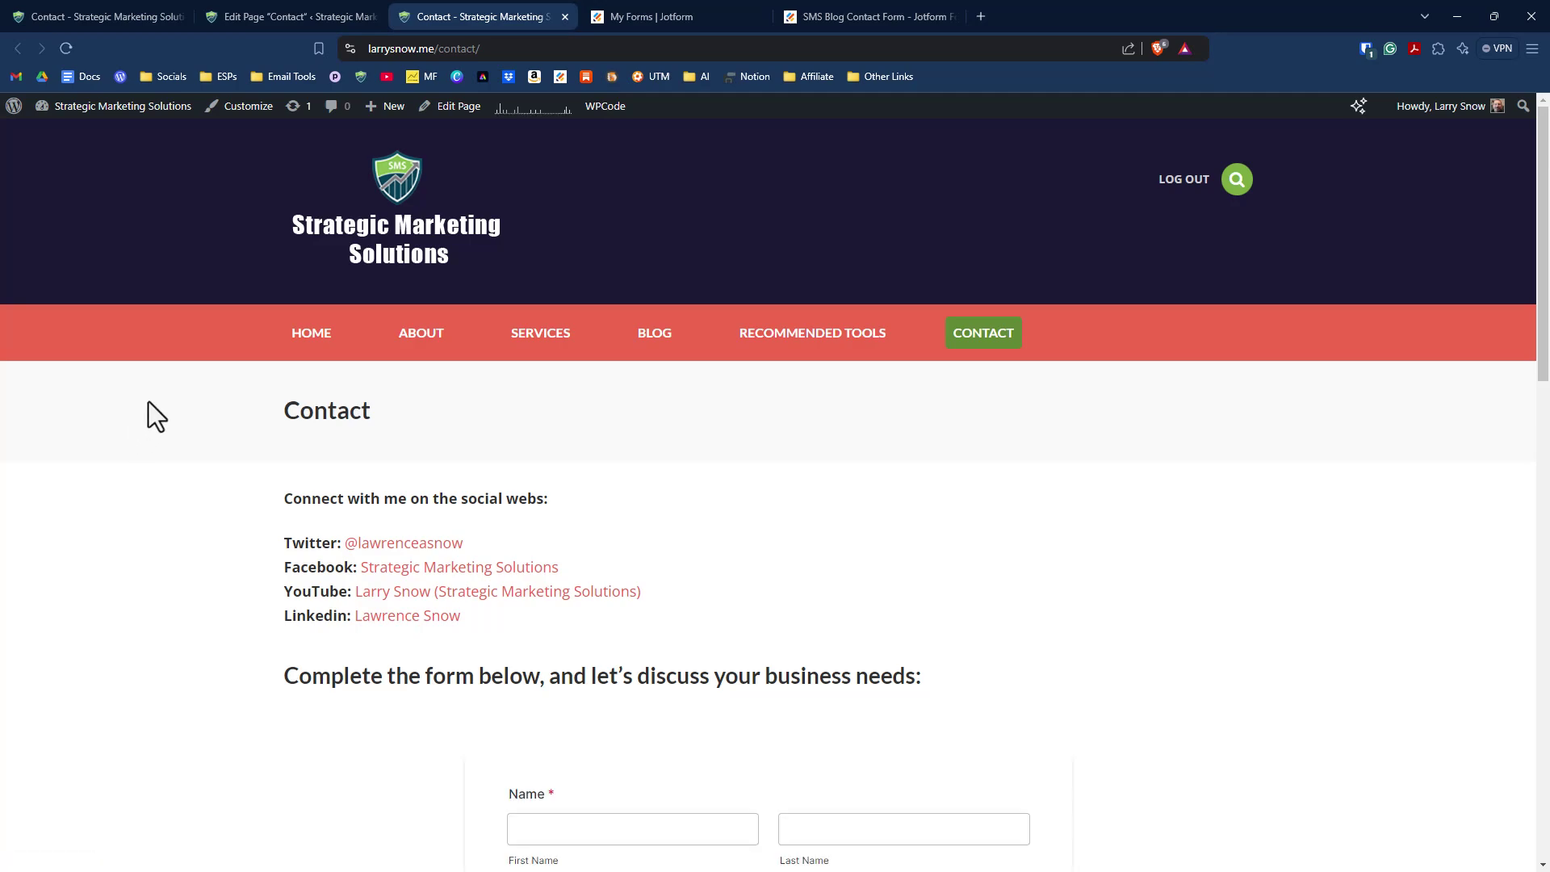
{"action": "scroll", "coordinate": [148, 402], "scroll_direction": "down", "scroll_amount": 3}
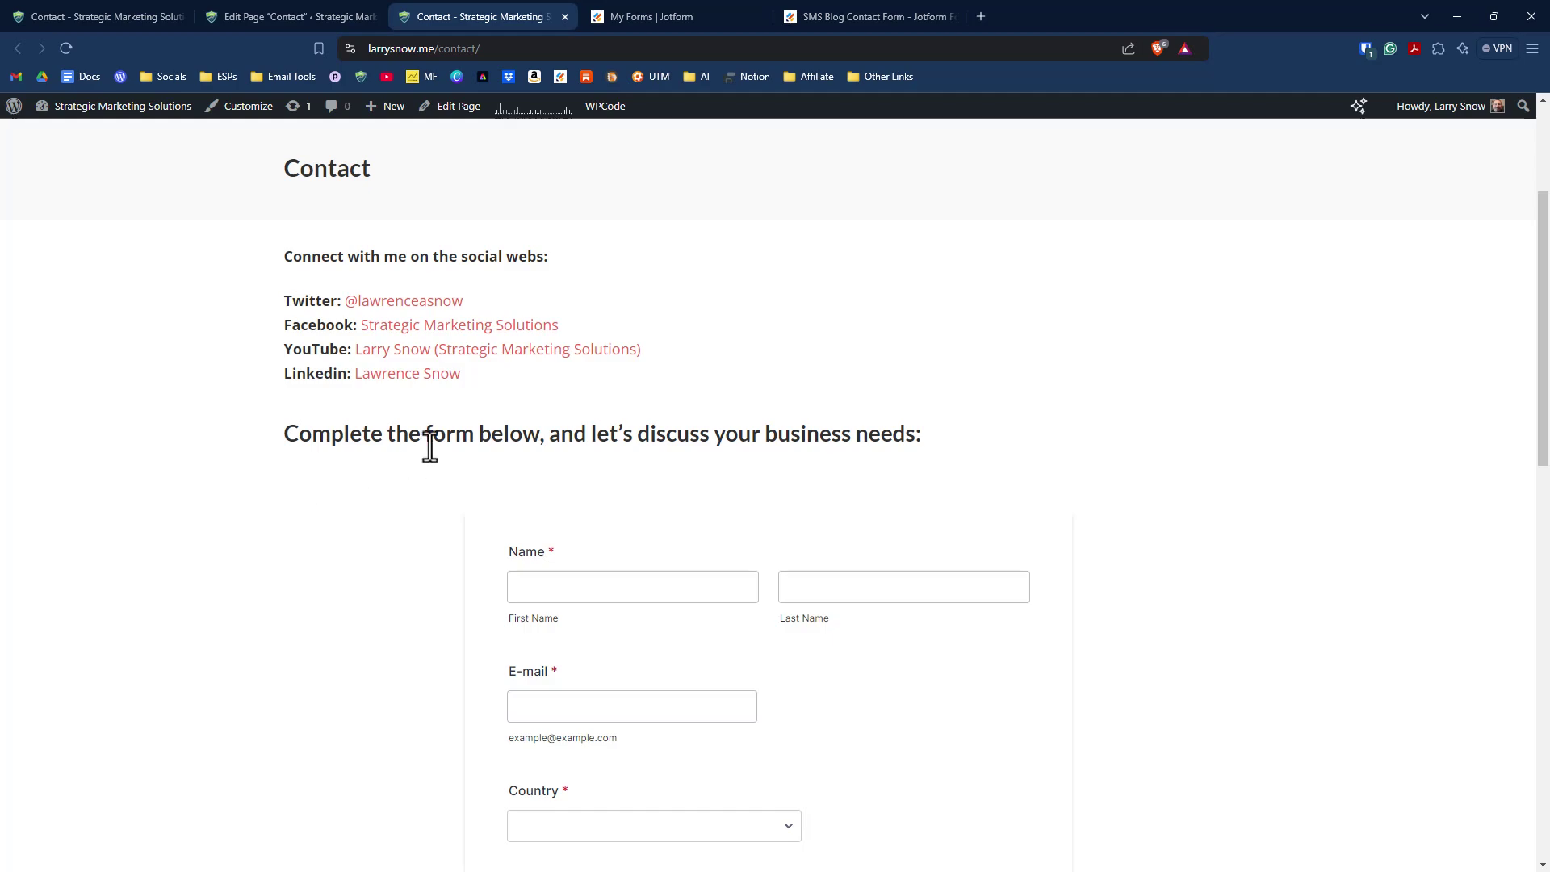
{"action": "scroll", "coordinate": [430, 446], "scroll_direction": "down", "scroll_amount": 2}
{"action": "scroll", "coordinate": [1057, 553], "scroll_direction": "down", "scroll_amount": 3}
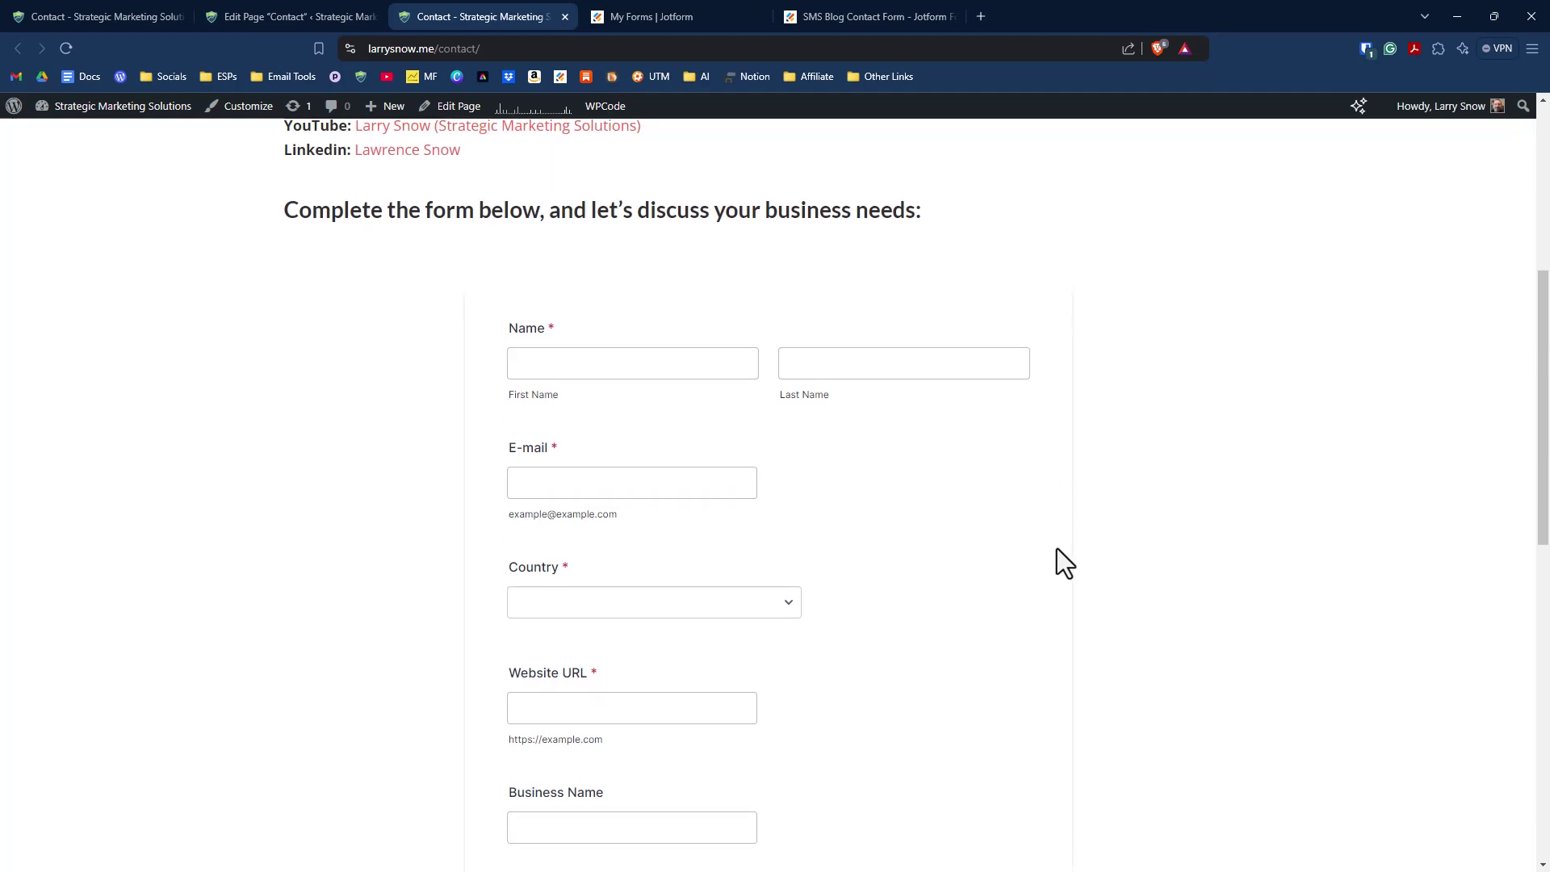
{"action": "scroll", "coordinate": [985, 506], "scroll_direction": "down", "scroll_amount": 2}
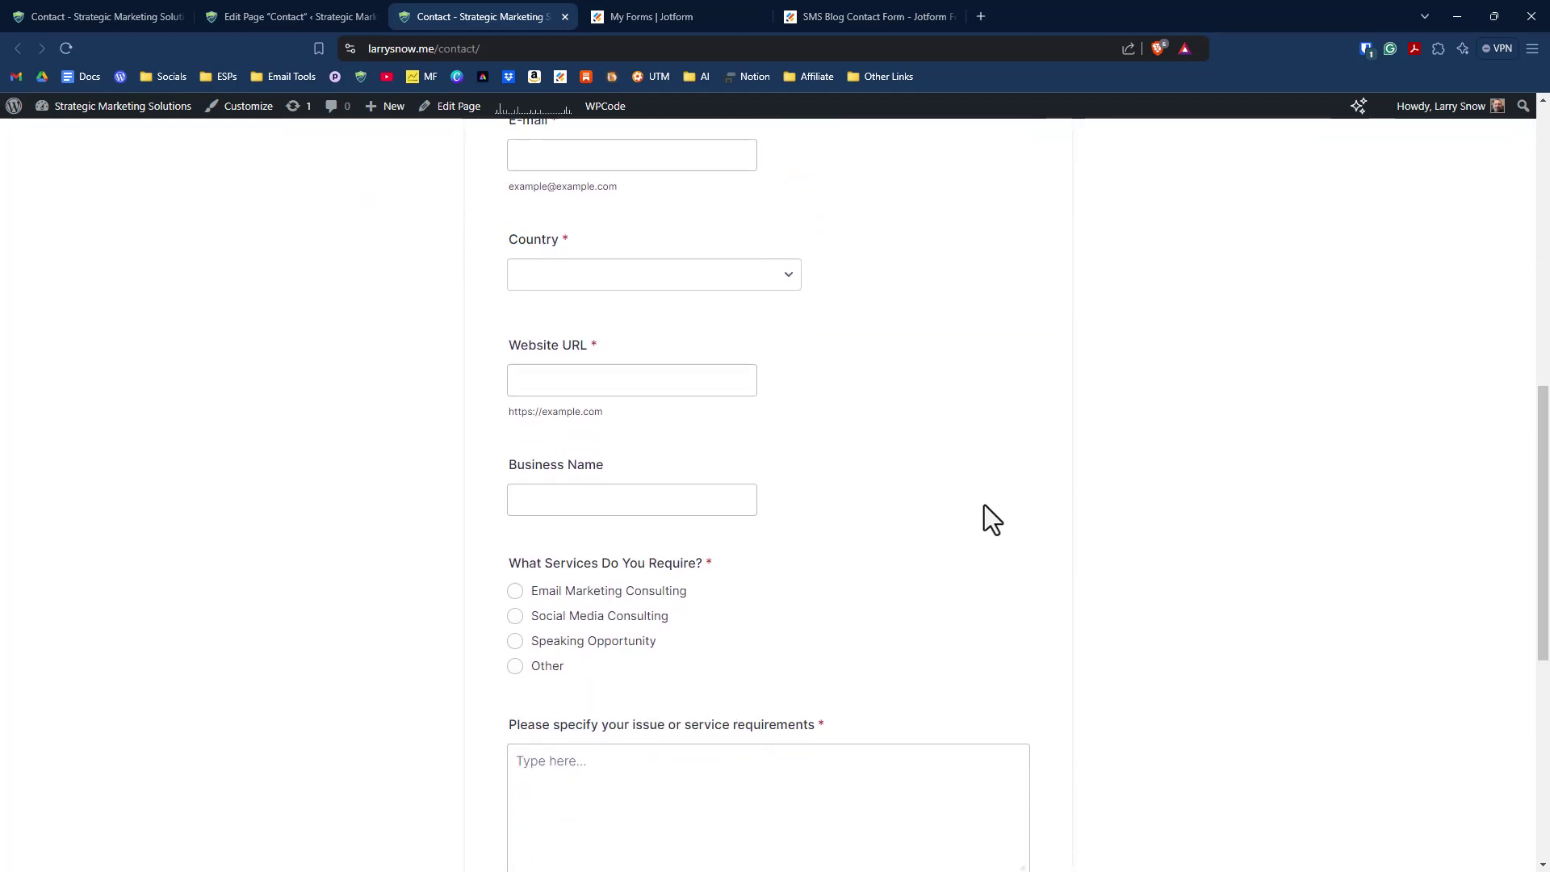
{"action": "left_click", "coordinate": [623, 629]}
{"action": "scroll", "coordinate": [939, 560], "scroll_direction": "down", "scroll_amount": 3}
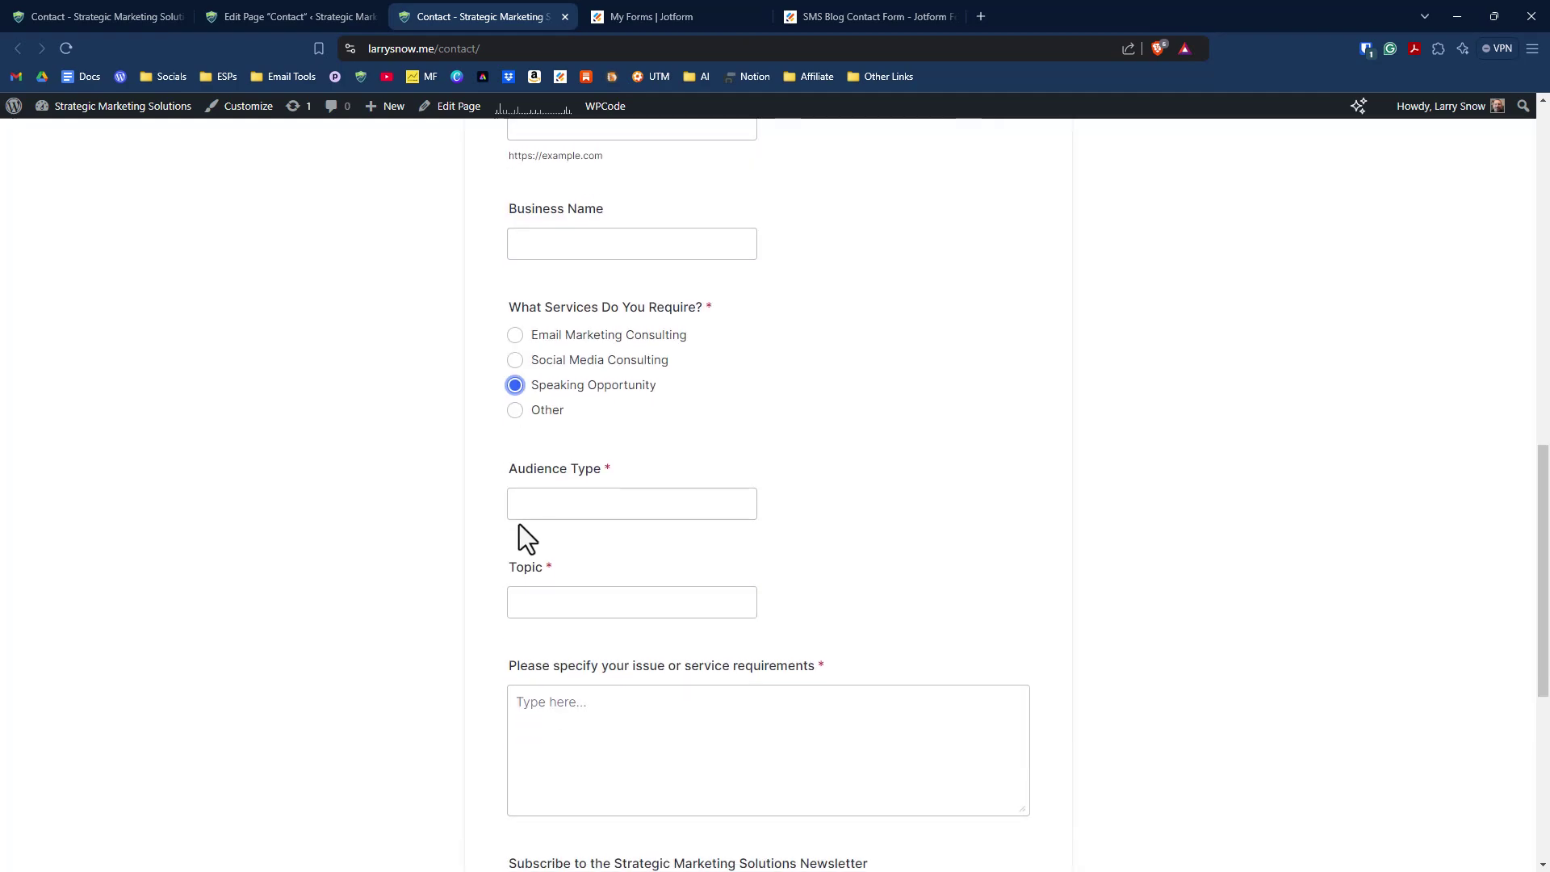
{"action": "left_click", "coordinate": [548, 338]}
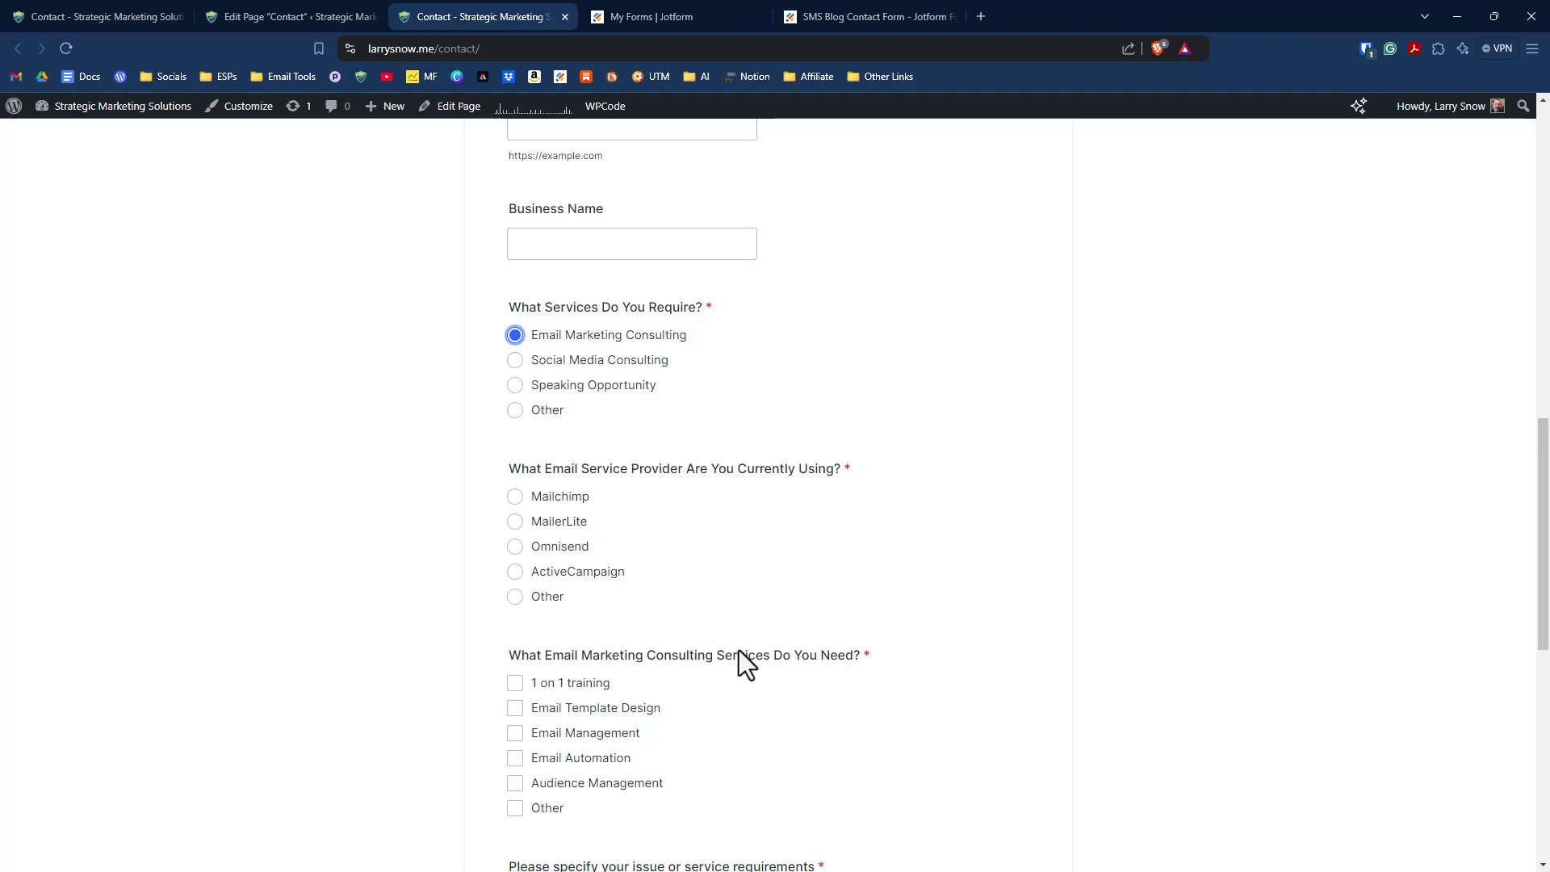